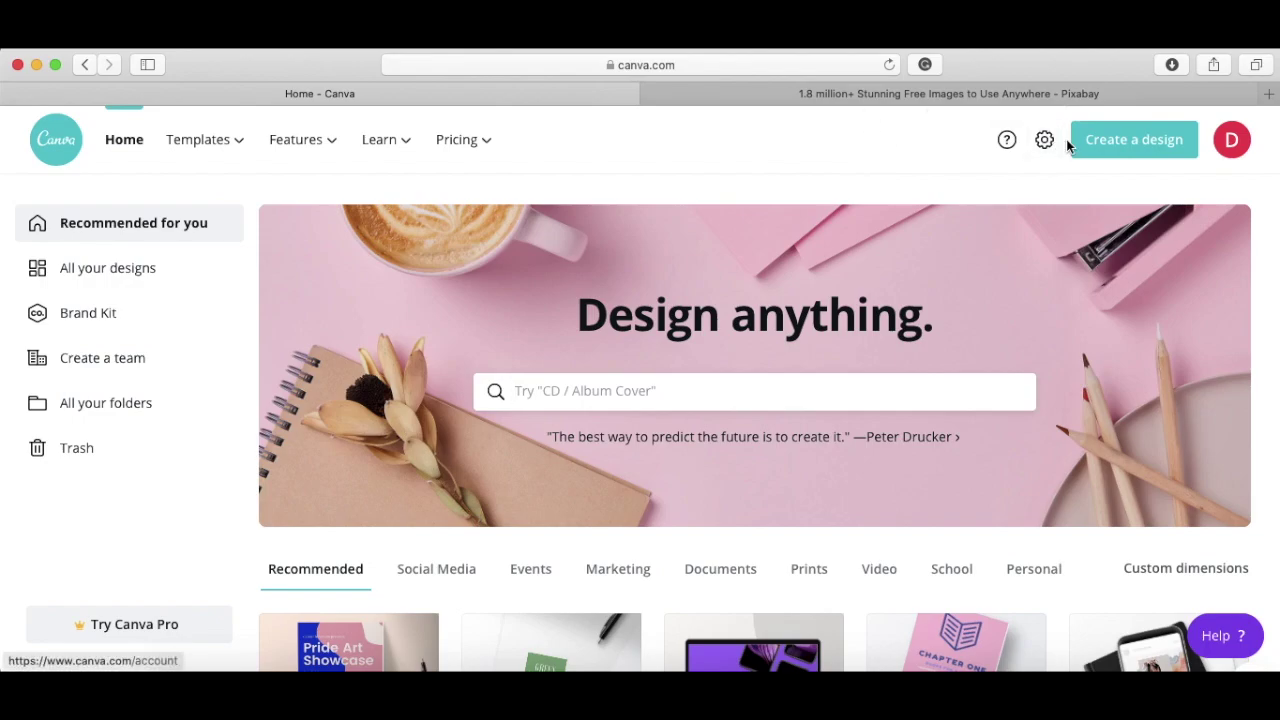
- Open the 5x7 autumn collage from All your designs, then close it again
{"action": "left_click", "coordinate": [138, 268]}
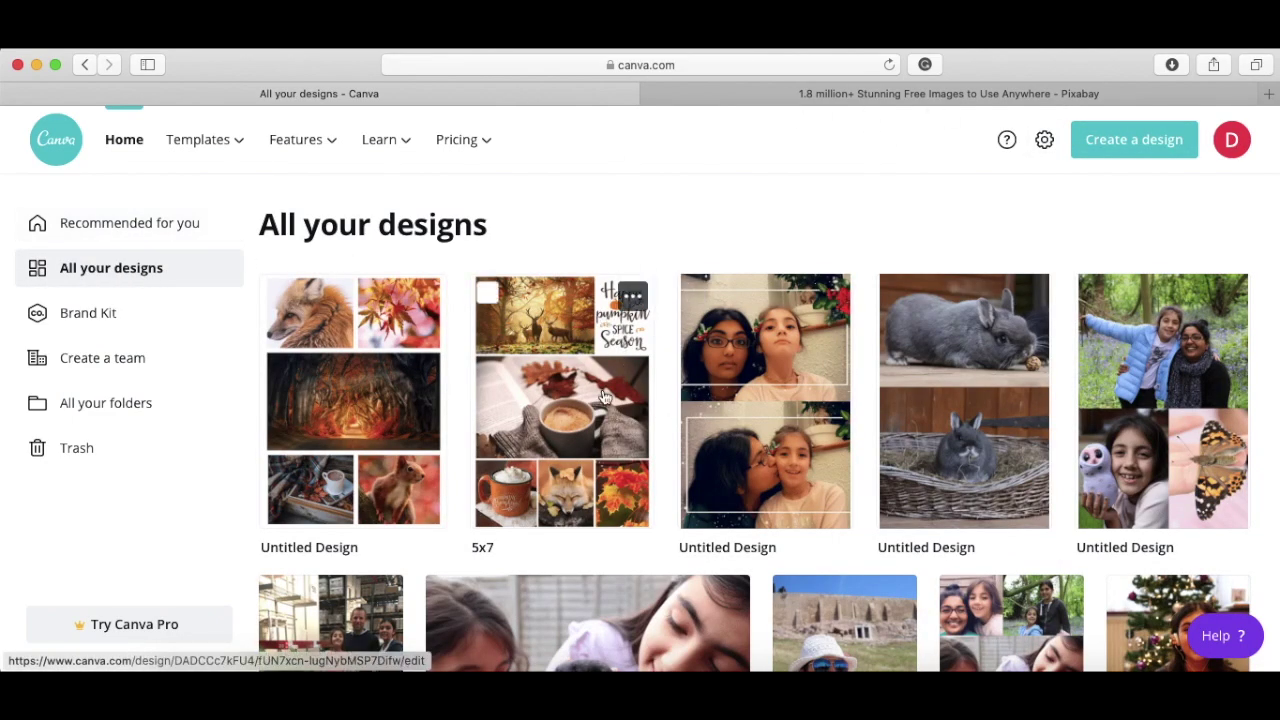
{"action": "left_click", "coordinate": [571, 420]}
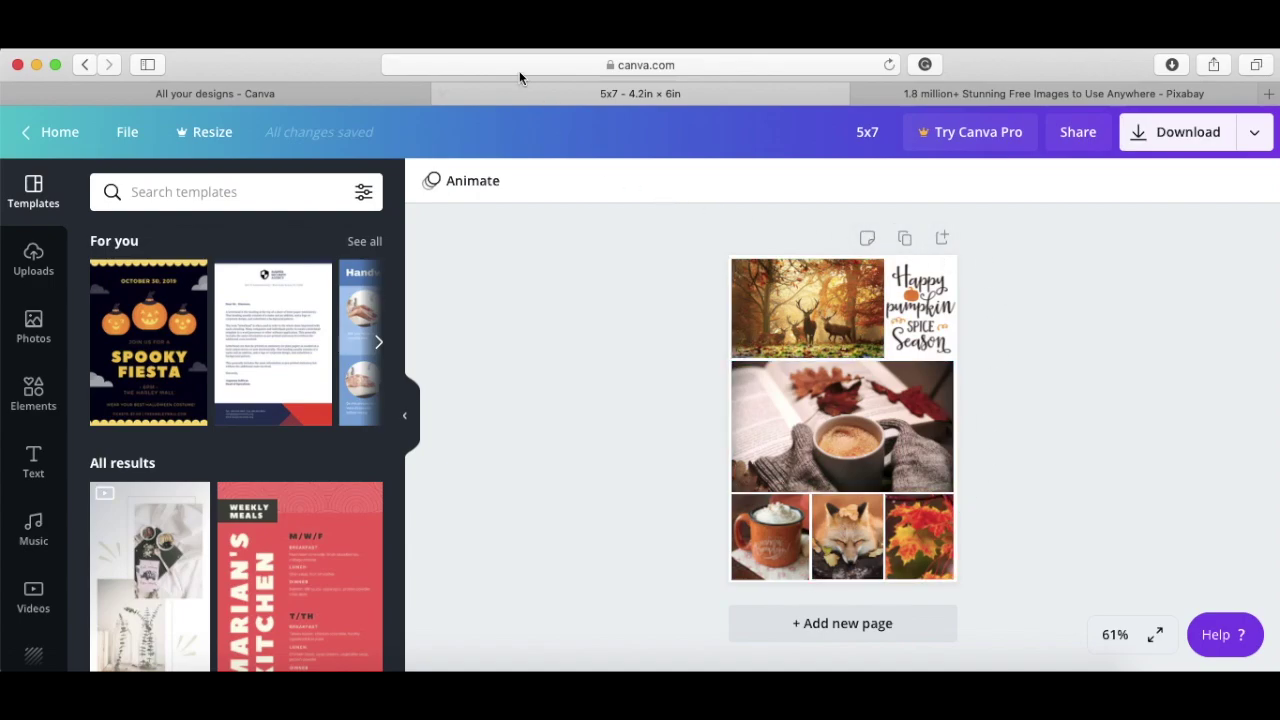
{"action": "left_click", "coordinate": [443, 93]}
{"action": "scroll", "coordinate": [586, 412], "scroll_direction": "down", "scroll_amount": 5}
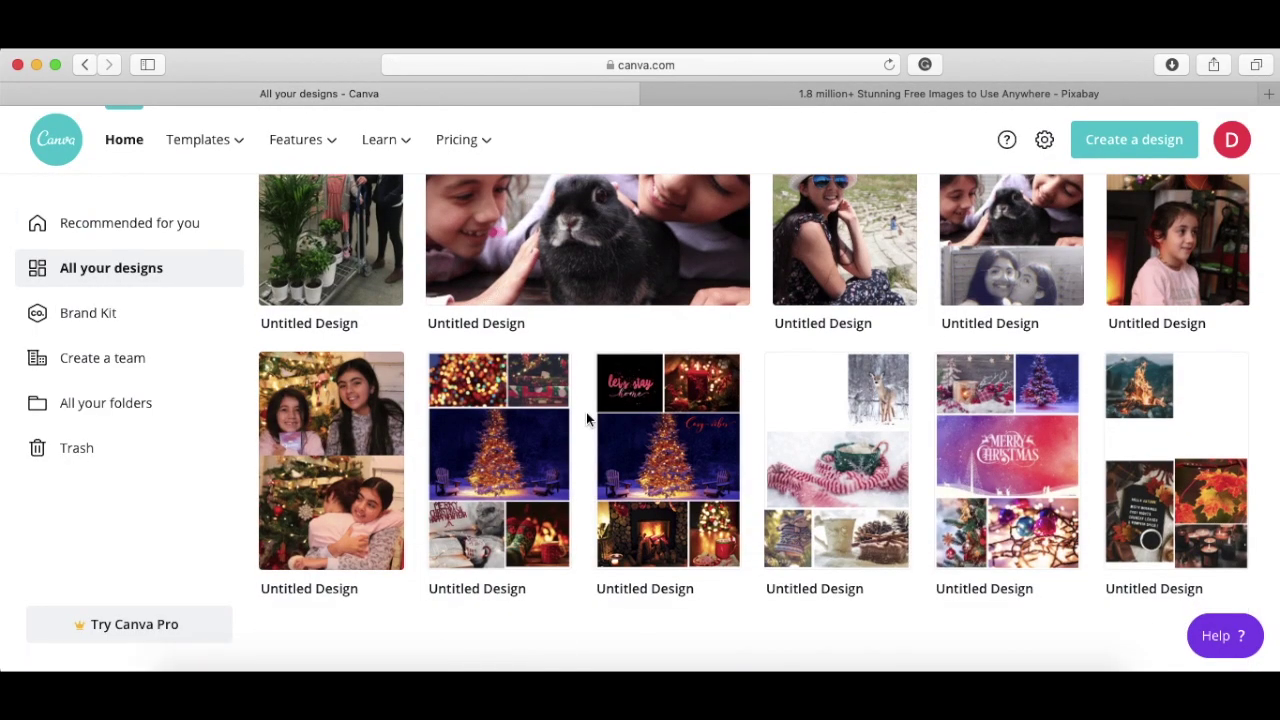
{"action": "scroll", "coordinate": [586, 418], "scroll_direction": "down", "scroll_amount": 1}
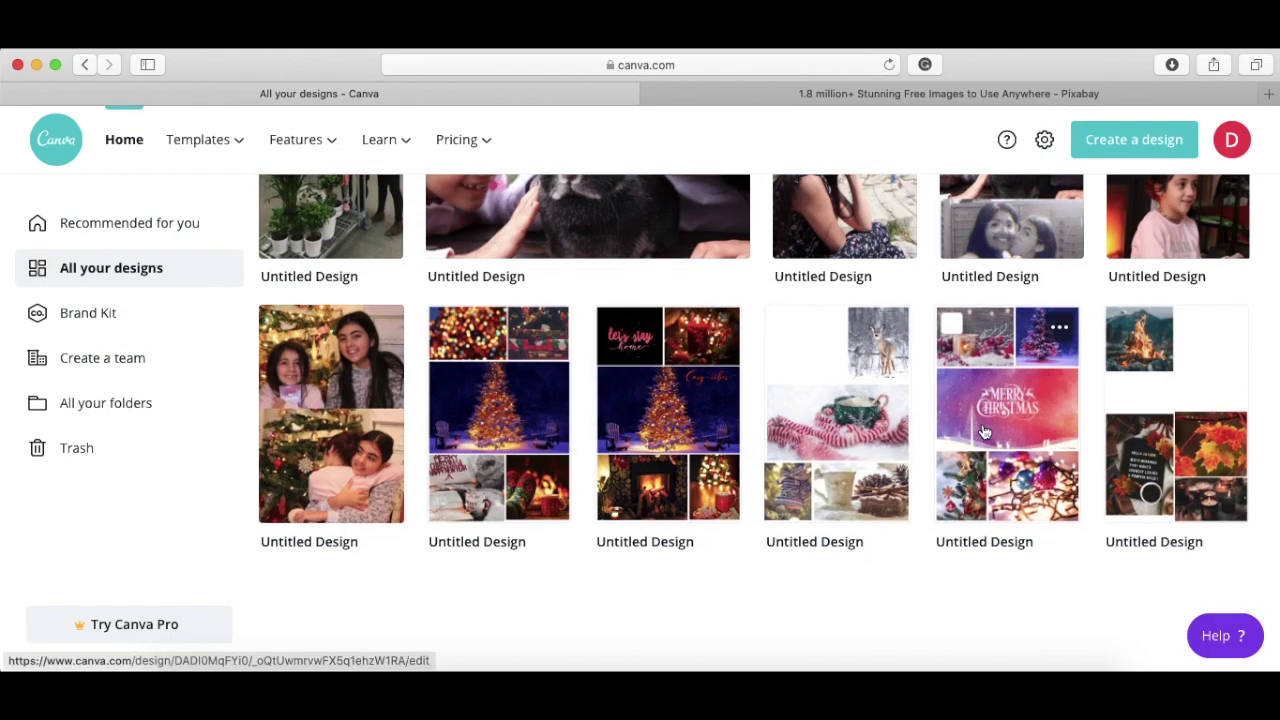
{"action": "scroll", "coordinate": [984, 432], "scroll_direction": "up", "scroll_amount": 4}
{"action": "scroll", "coordinate": [984, 432], "scroll_direction": "up", "scroll_amount": 6}
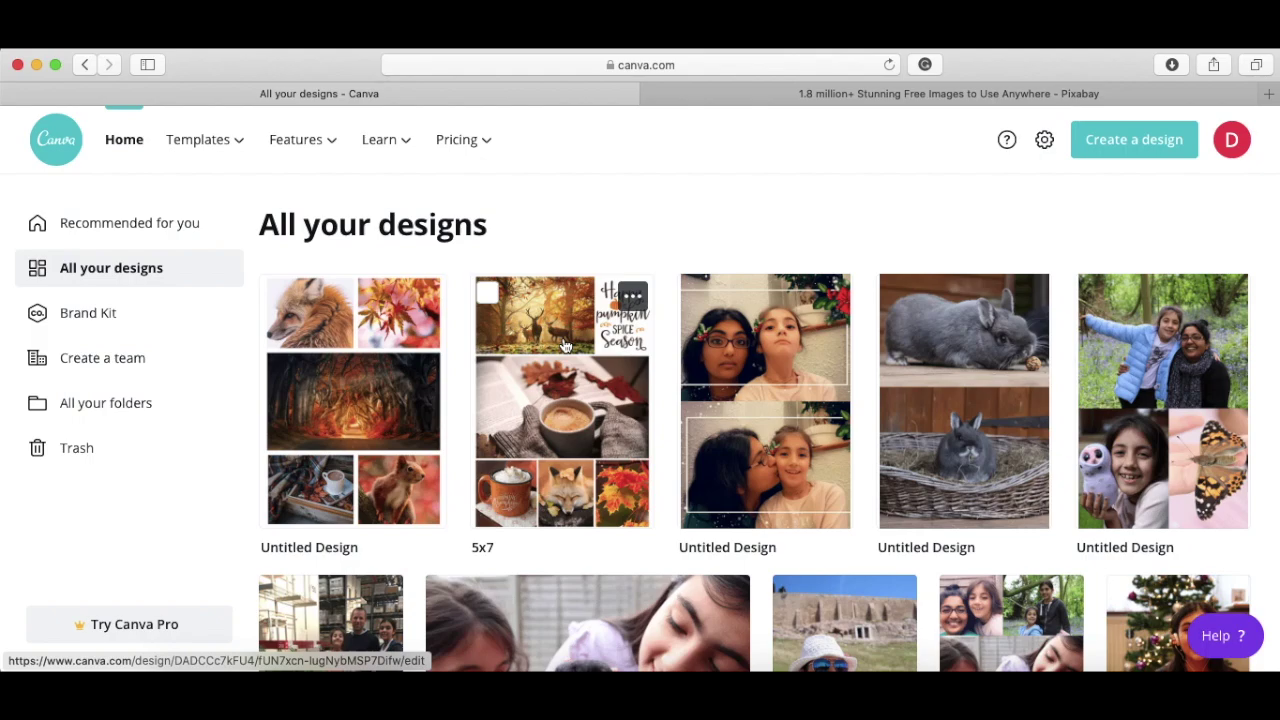
{"action": "left_click", "coordinate": [861, 92]}
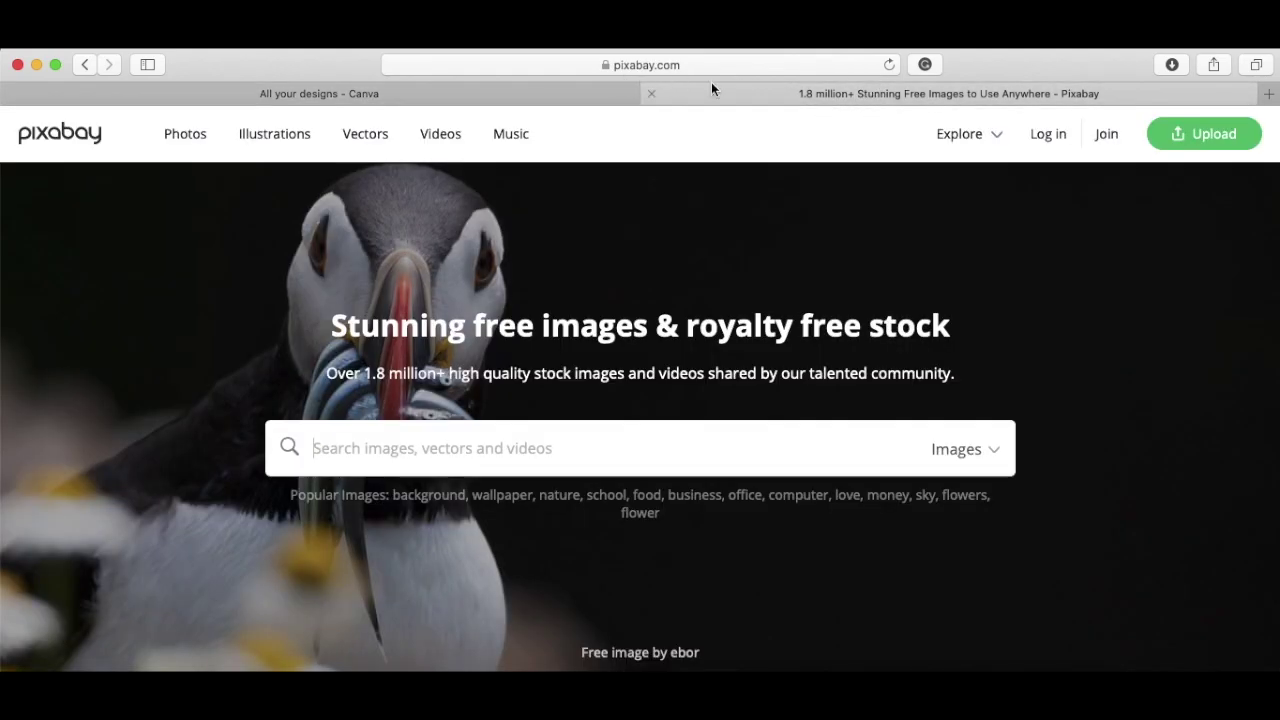
- Search Pixabay images for 'fall' and glance over the results
{"action": "left_click", "coordinate": [579, 446]}
{"action": "type", "text": "fall"}
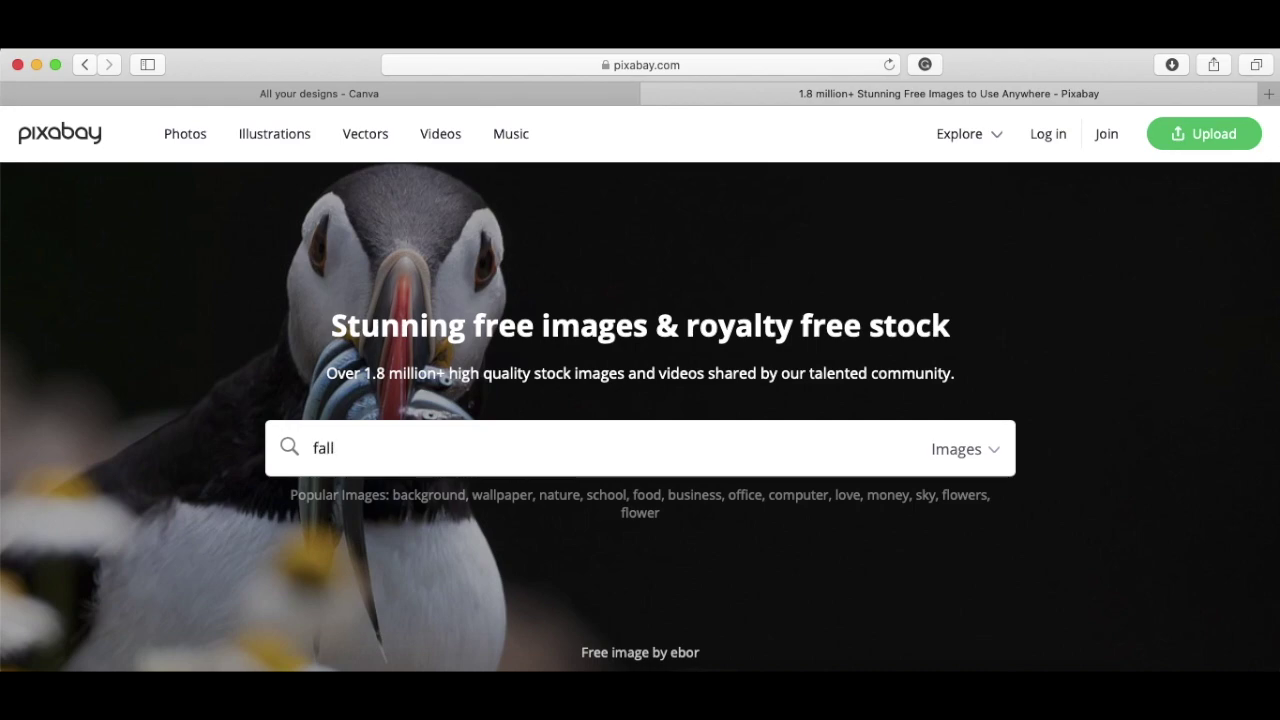
{"action": "key", "text": "Return"}
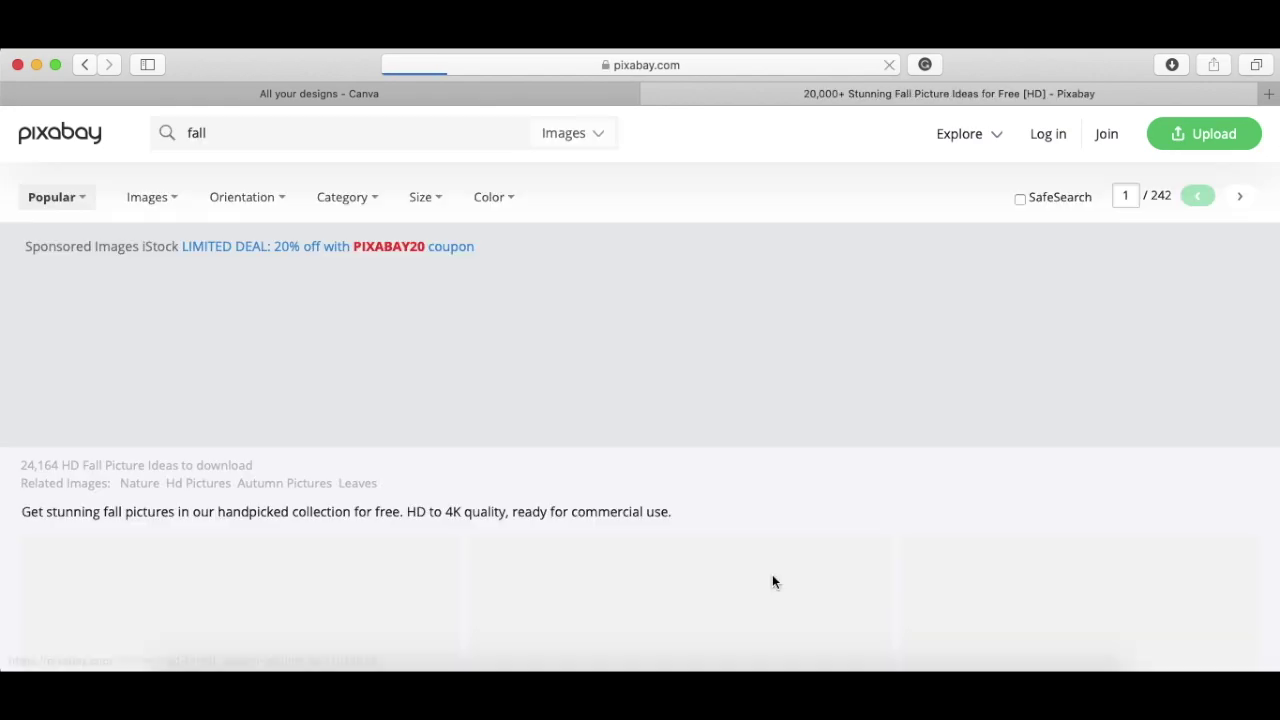
{"action": "scroll", "coordinate": [772, 583], "scroll_direction": "down", "scroll_amount": 5}
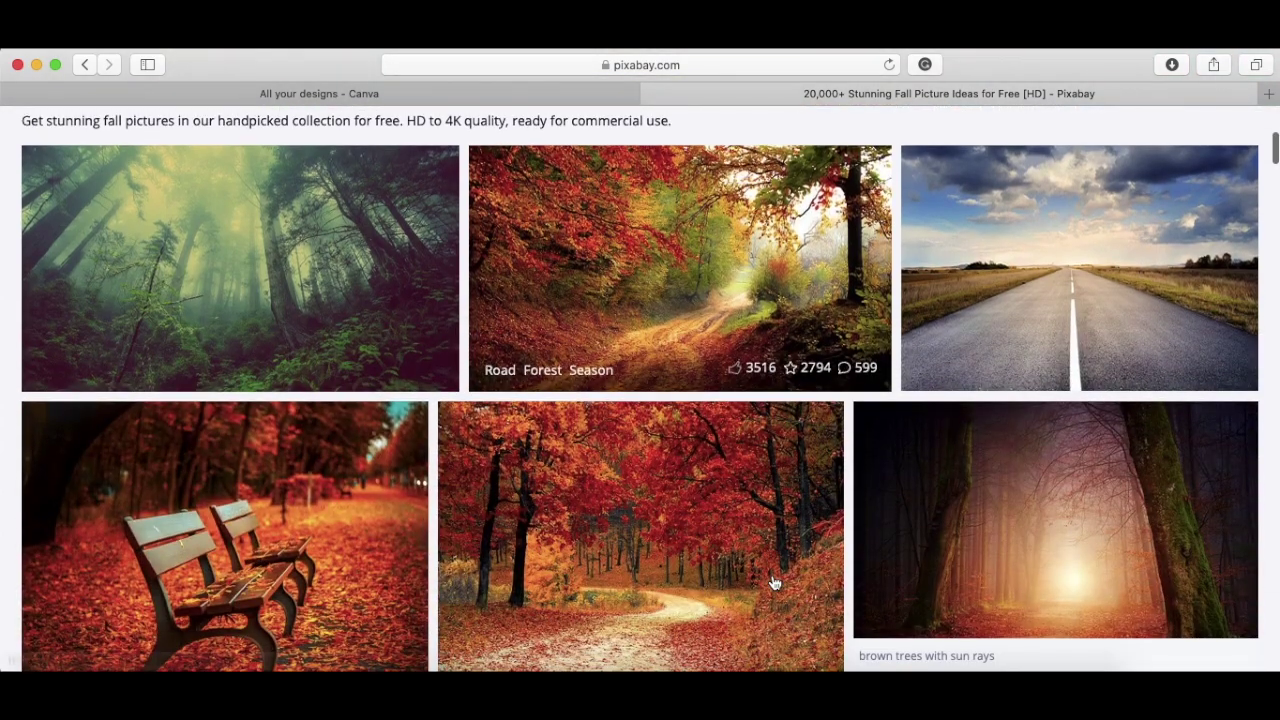
{"action": "scroll", "coordinate": [760, 568], "scroll_direction": "up", "scroll_amount": 5}
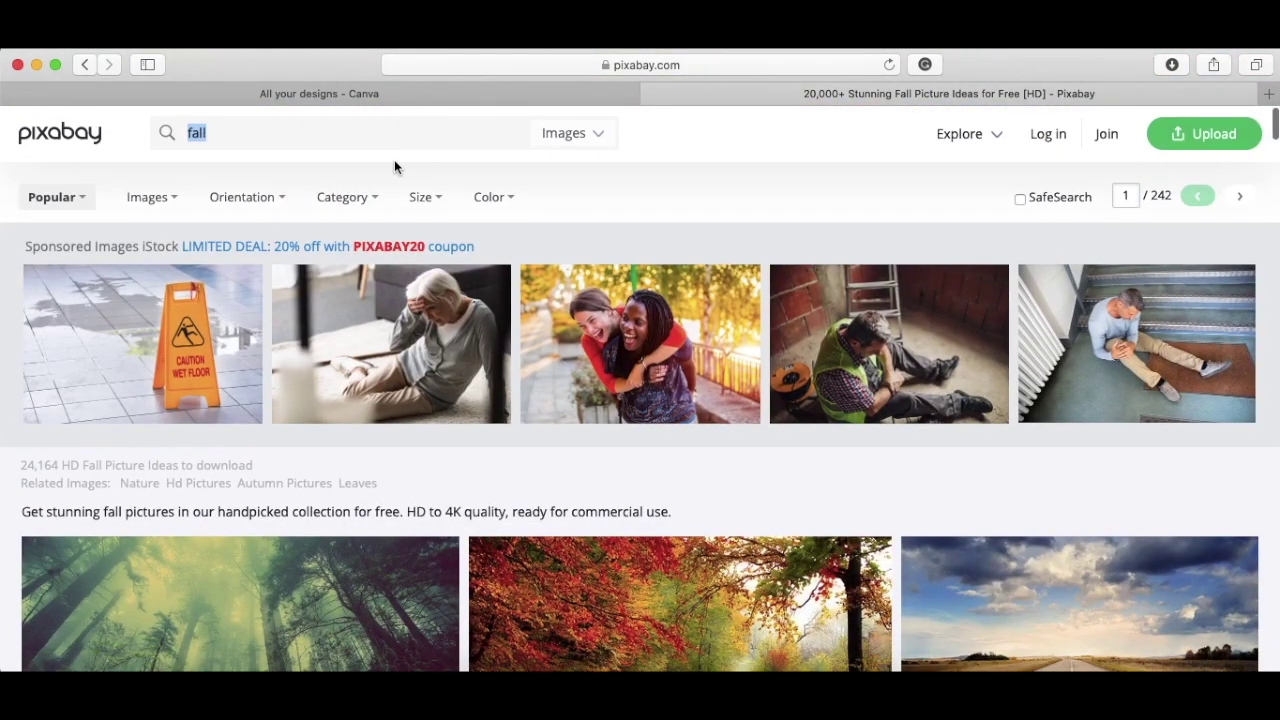
- Refine the search to 'fall cosy' and browse the 36 results
{"action": "key", "text": "Right"}
{"action": "key", "text": "Return"}
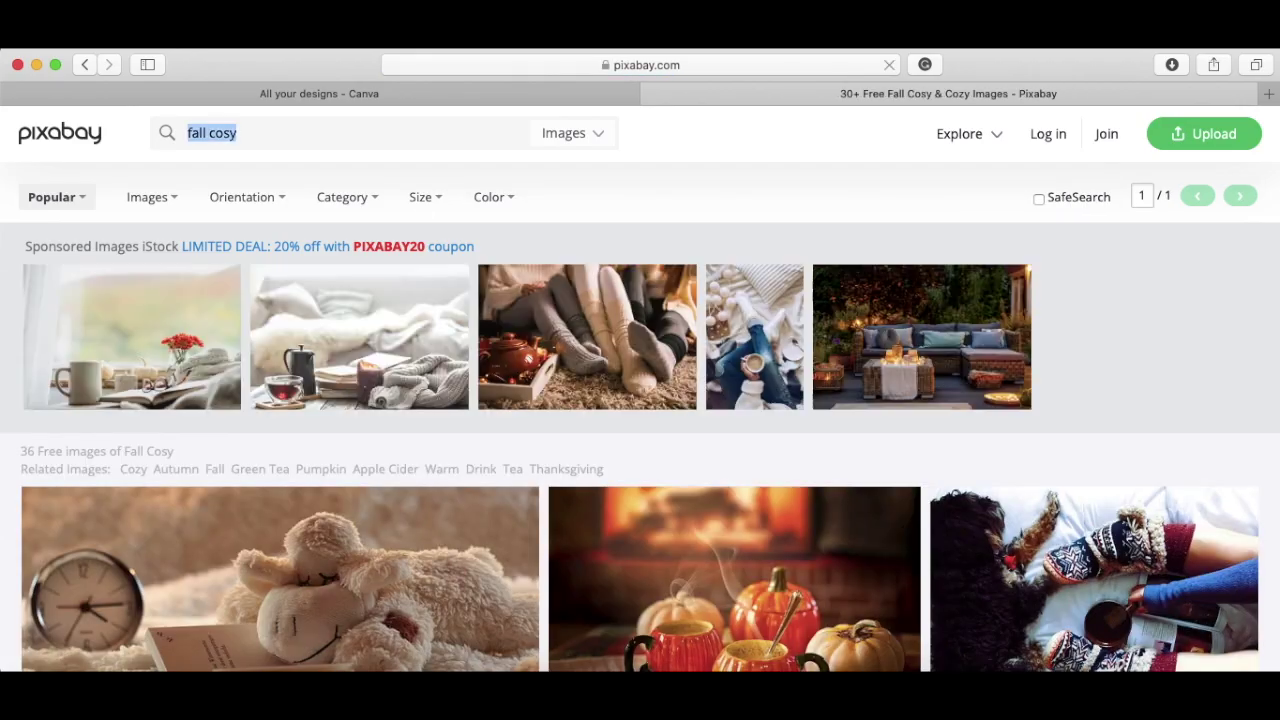
{"action": "scroll", "coordinate": [445, 261], "scroll_direction": "down", "scroll_amount": 2}
{"action": "scroll", "coordinate": [445, 261], "scroll_direction": "down", "scroll_amount": 15}
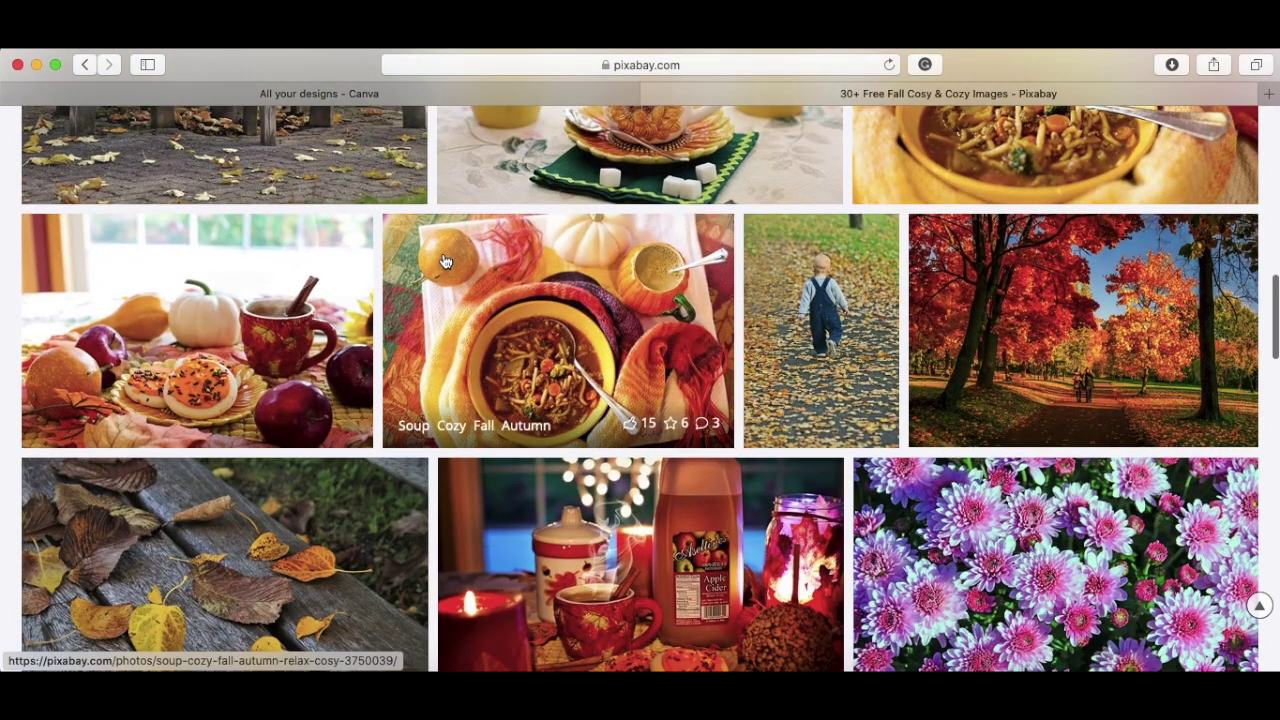
{"action": "scroll", "coordinate": [445, 261], "scroll_direction": "down", "scroll_amount": 15}
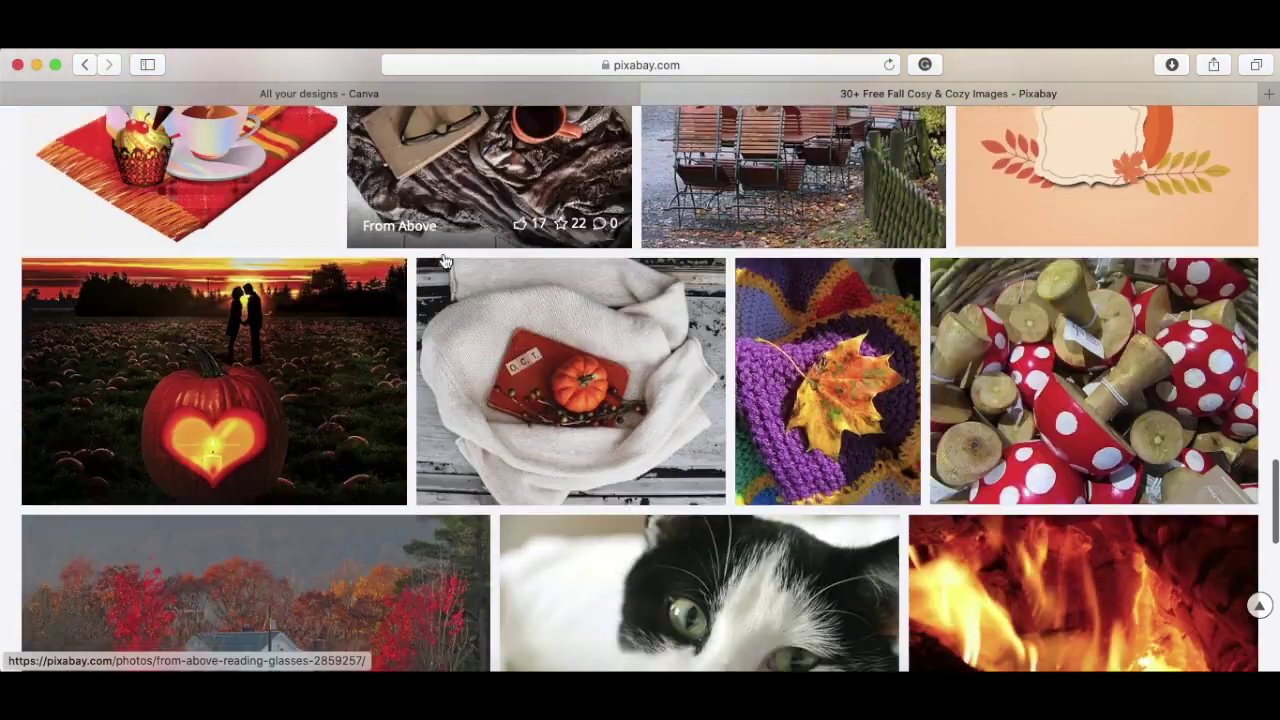
{"action": "scroll", "coordinate": [445, 261], "scroll_direction": "down", "scroll_amount": 4}
{"action": "scroll", "coordinate": [445, 261], "scroll_direction": "up", "scroll_amount": 10}
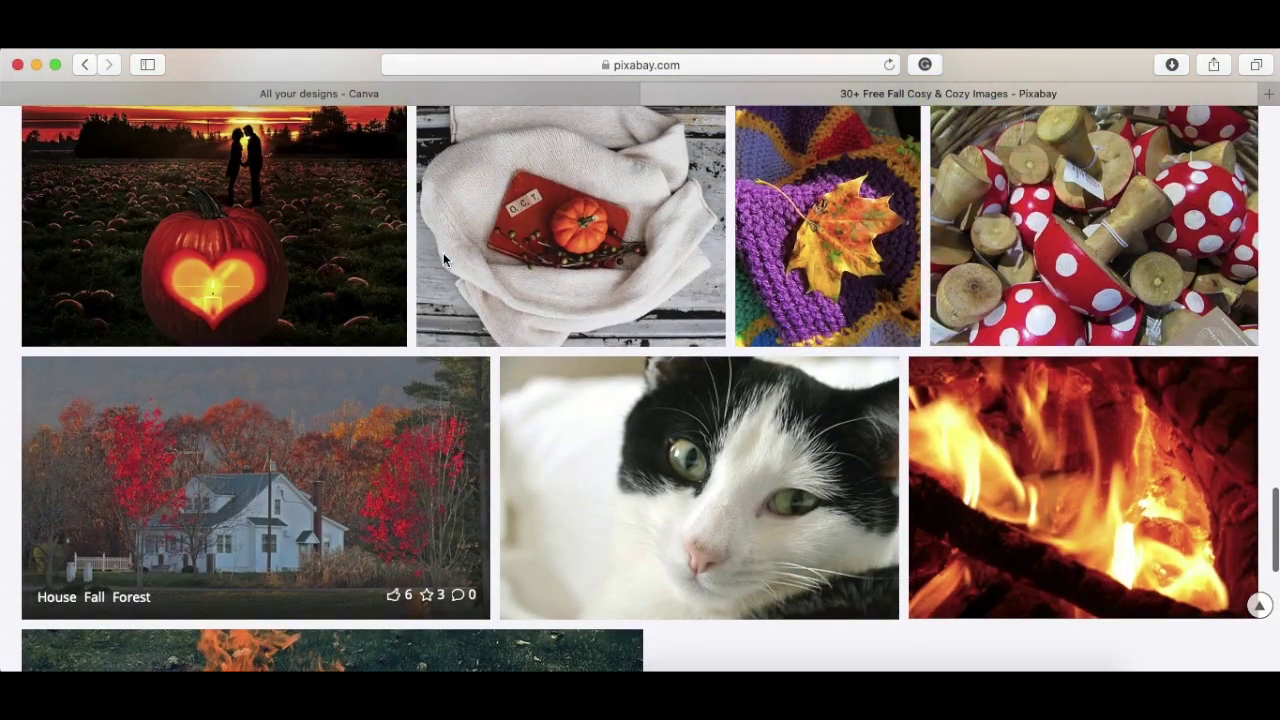
{"action": "scroll", "coordinate": [446, 261], "scroll_direction": "up", "scroll_amount": 12}
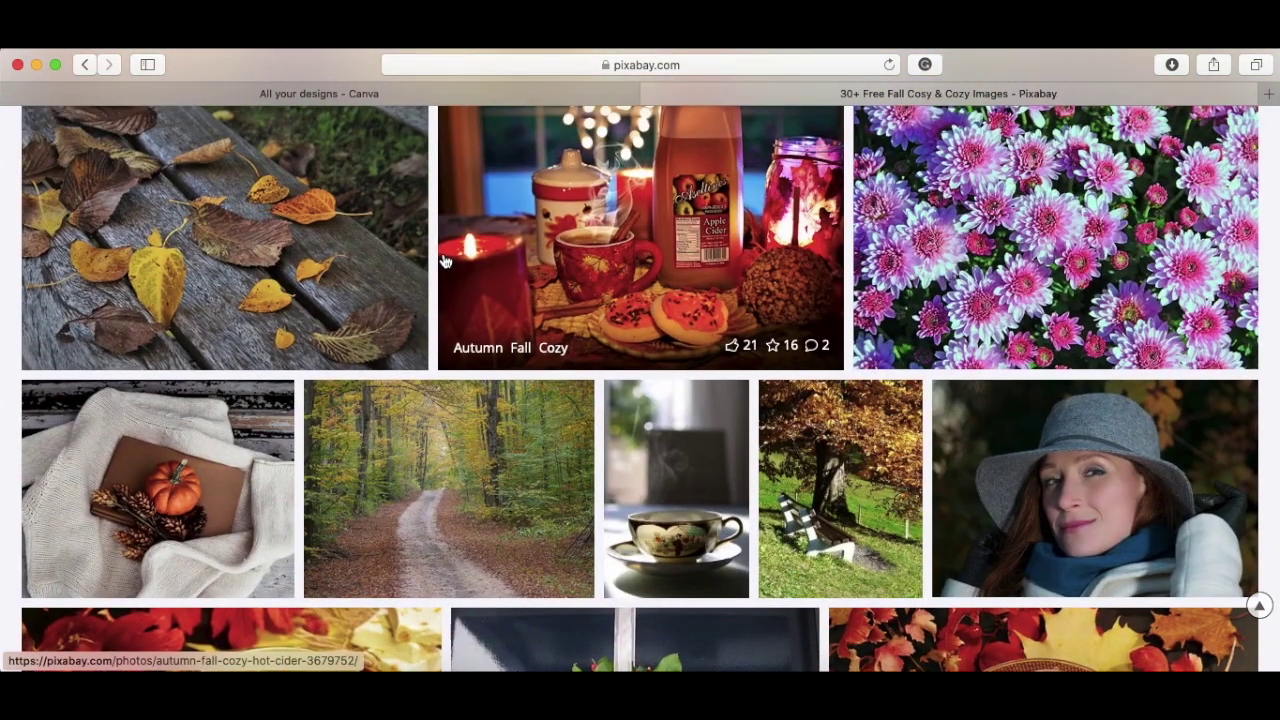
{"action": "scroll", "coordinate": [446, 261], "scroll_direction": "down", "scroll_amount": 4}
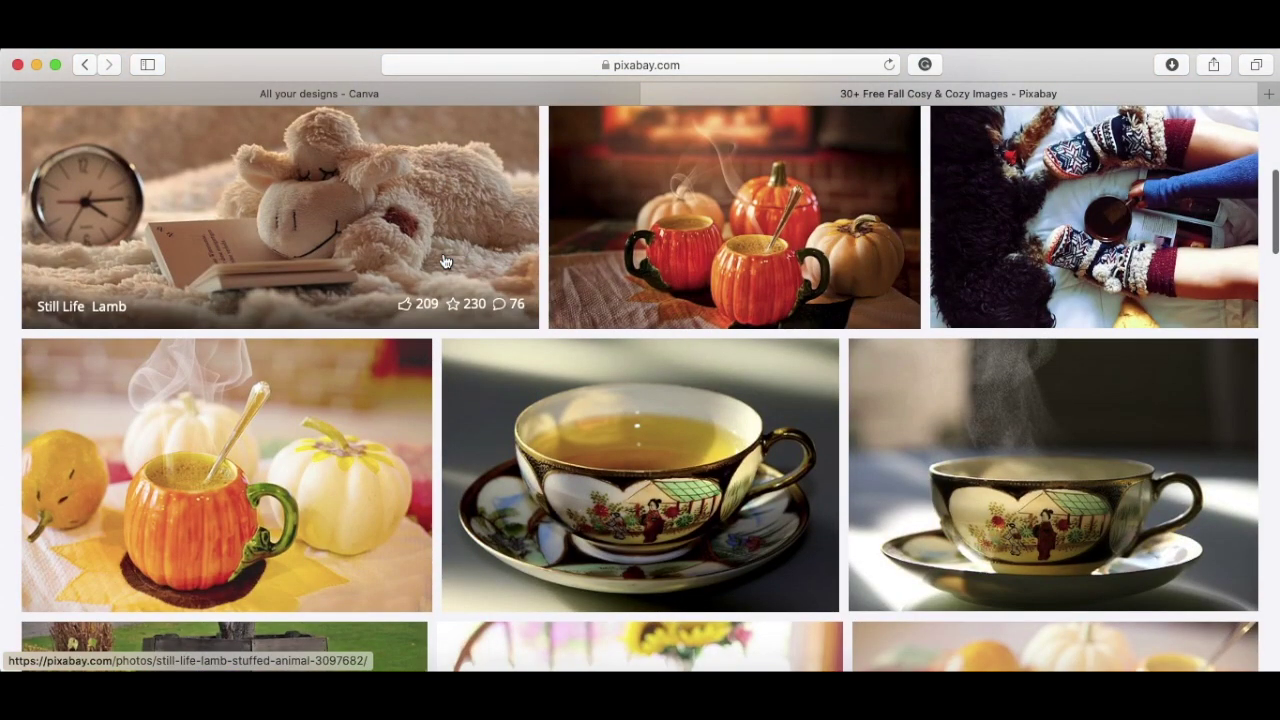
- Open the Pumpkin Spice Latte photo and choose the 1920×1279 download size
{"action": "left_click", "coordinate": [678, 175]}
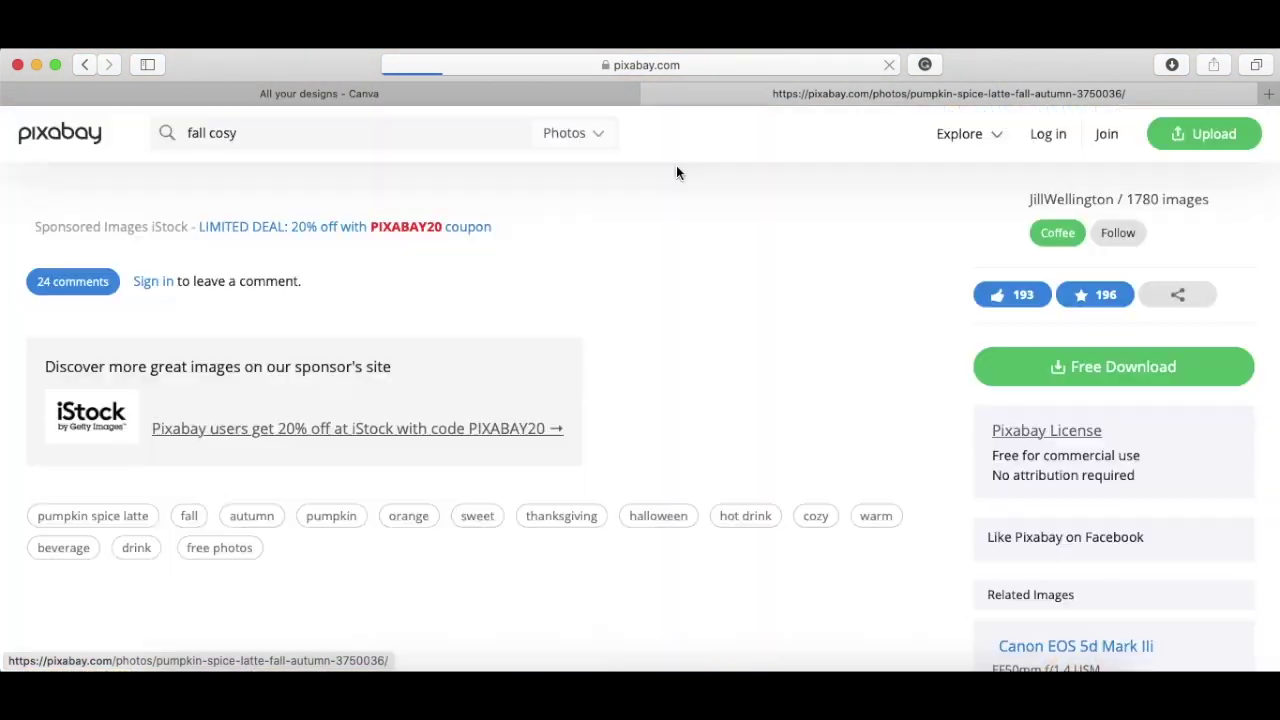
{"action": "scroll", "coordinate": [769, 476], "scroll_direction": "down", "scroll_amount": 3}
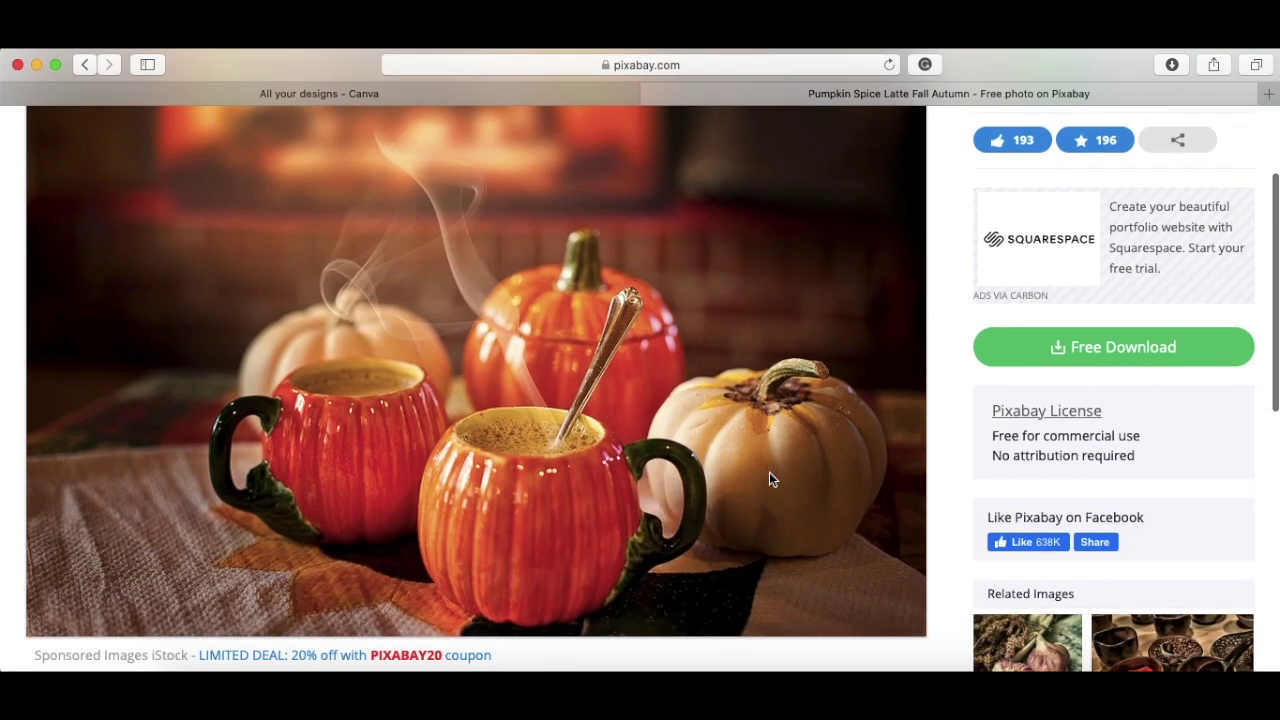
{"action": "left_click", "coordinate": [1100, 346]}
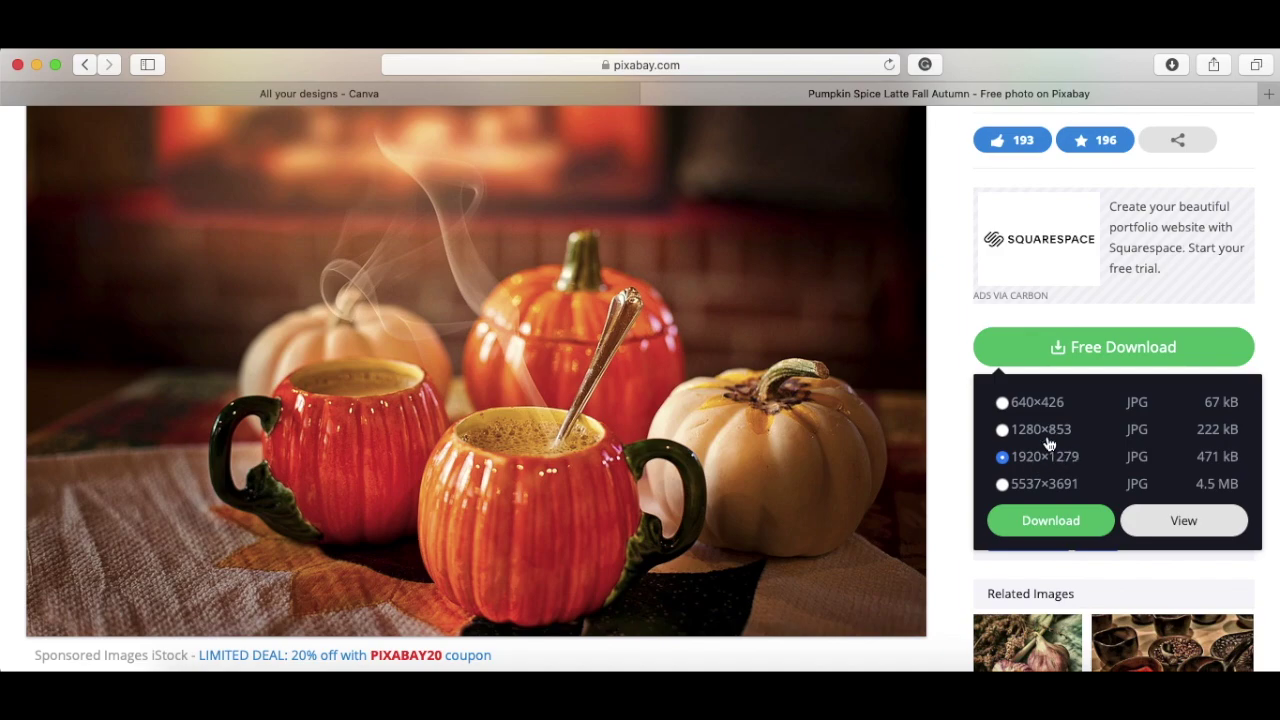
{"action": "left_click", "coordinate": [1048, 522]}
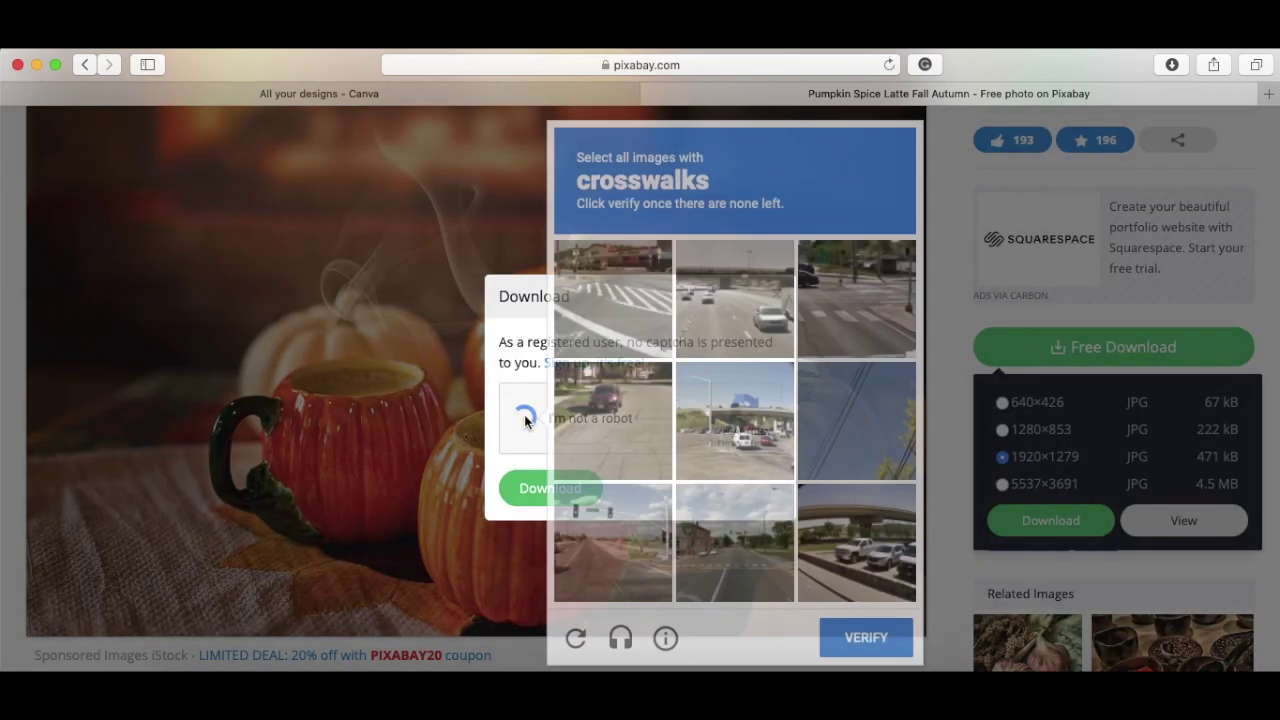
- Solve the crosswalk captcha and confirm the photo download
{"action": "left_click", "coordinate": [636, 297]}
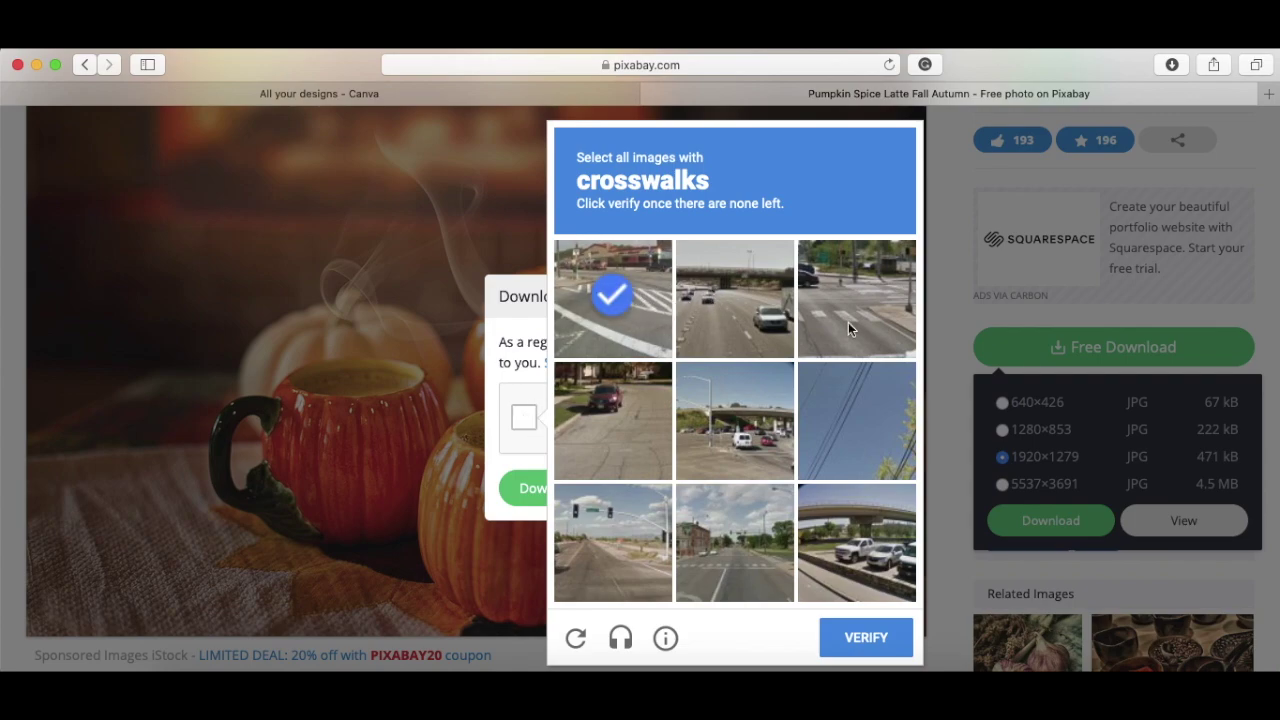
{"action": "left_click", "coordinate": [850, 322]}
{"action": "left_click", "coordinate": [725, 572]}
{"action": "left_click", "coordinate": [868, 645]}
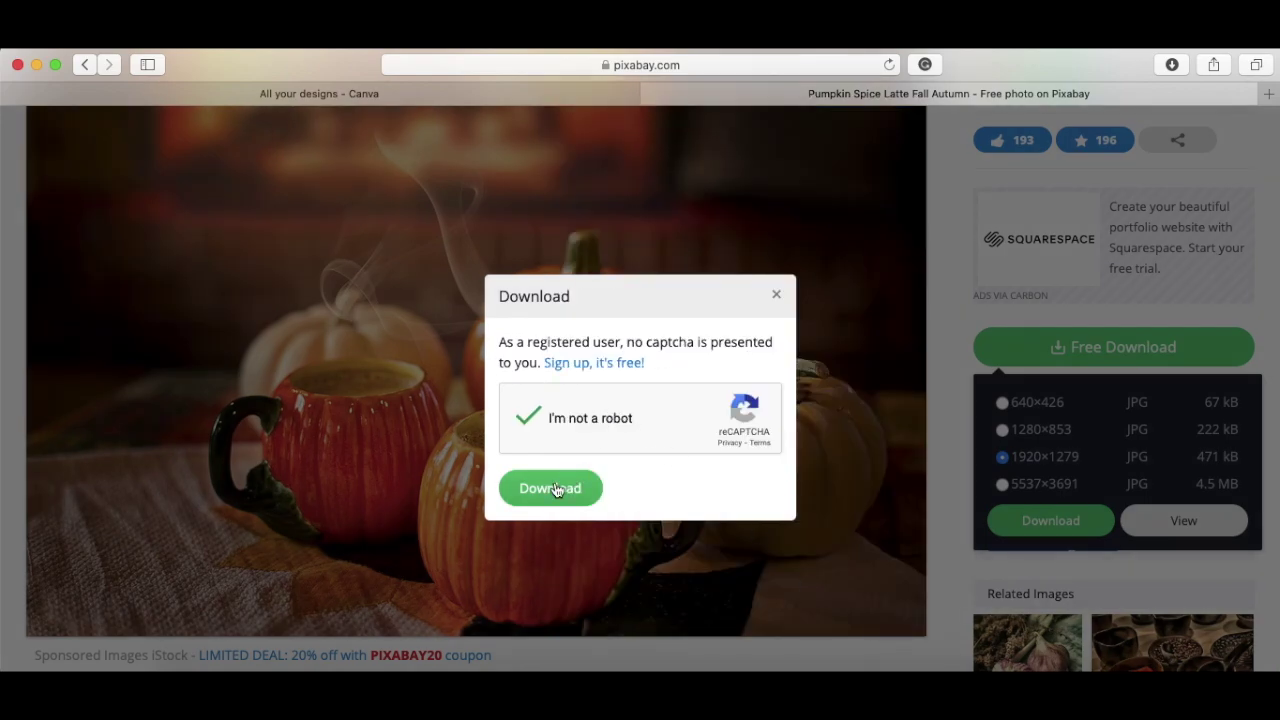
{"action": "left_click", "coordinate": [550, 488]}
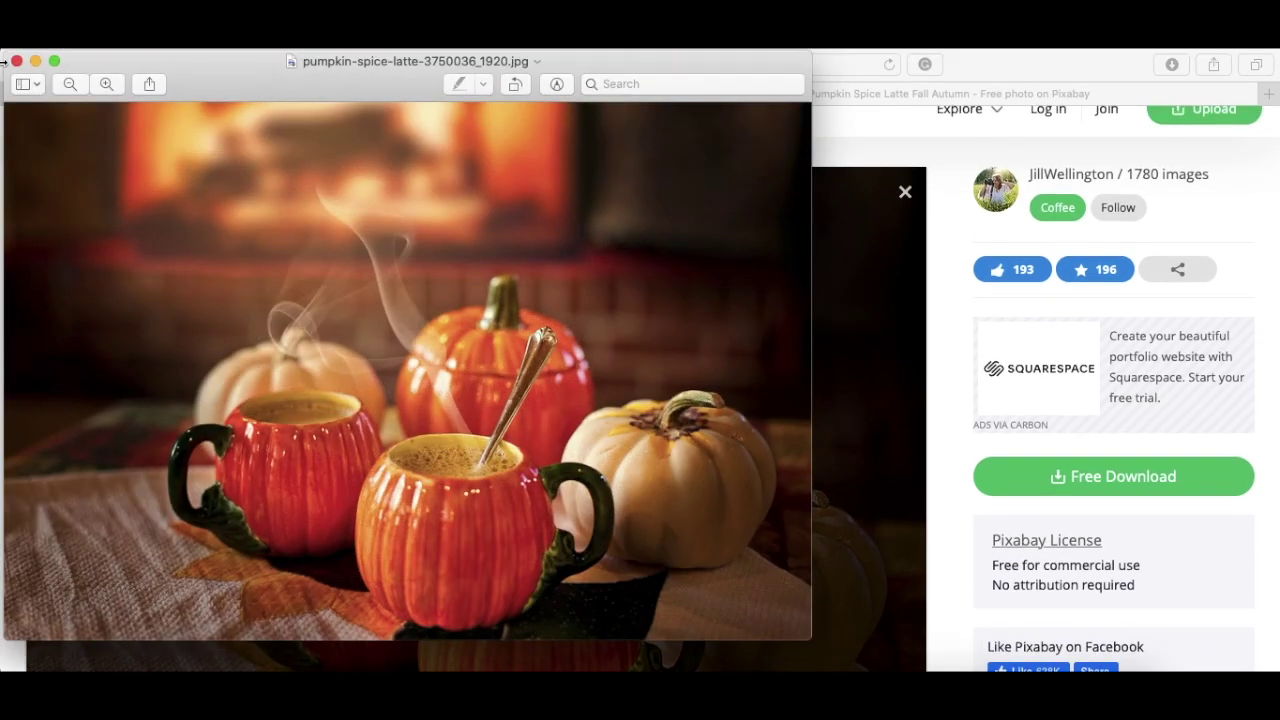
- Close the downloaded image preview, check the Canva designs page, and return to the photo page
{"action": "left_click", "coordinate": [17, 61]}
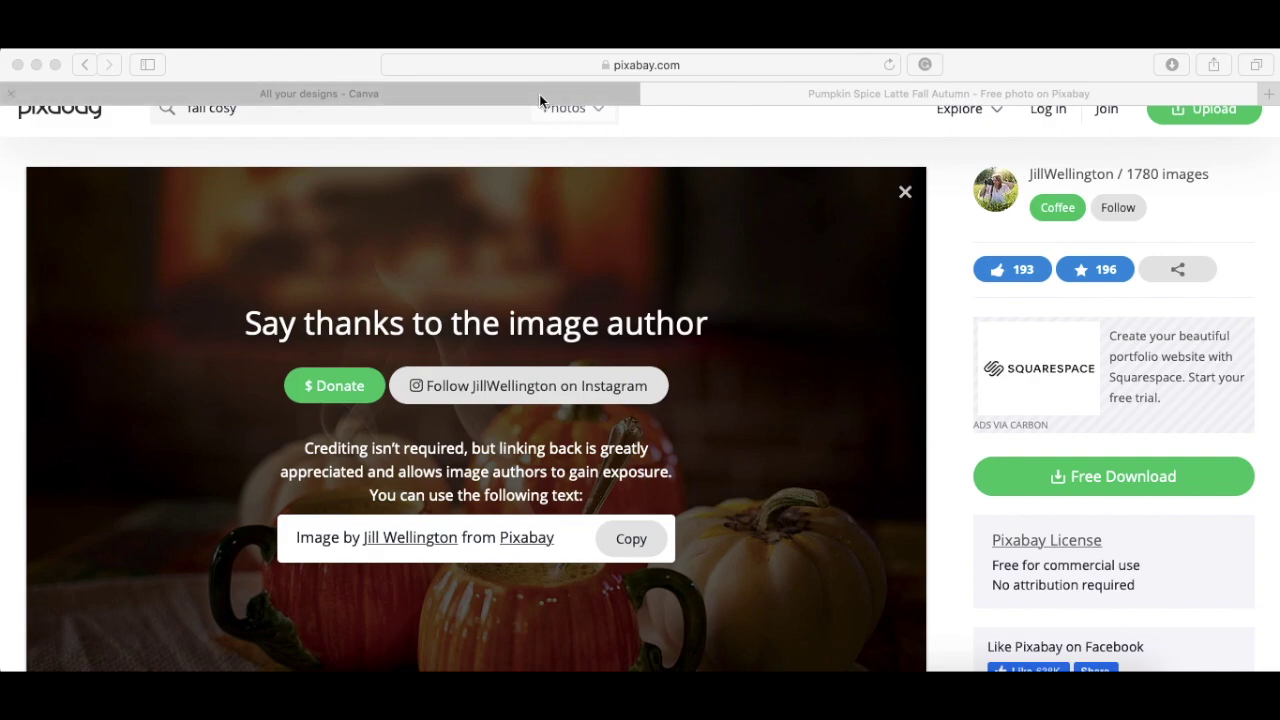
{"action": "scroll", "coordinate": [487, 207], "scroll_direction": "up", "scroll_amount": 2}
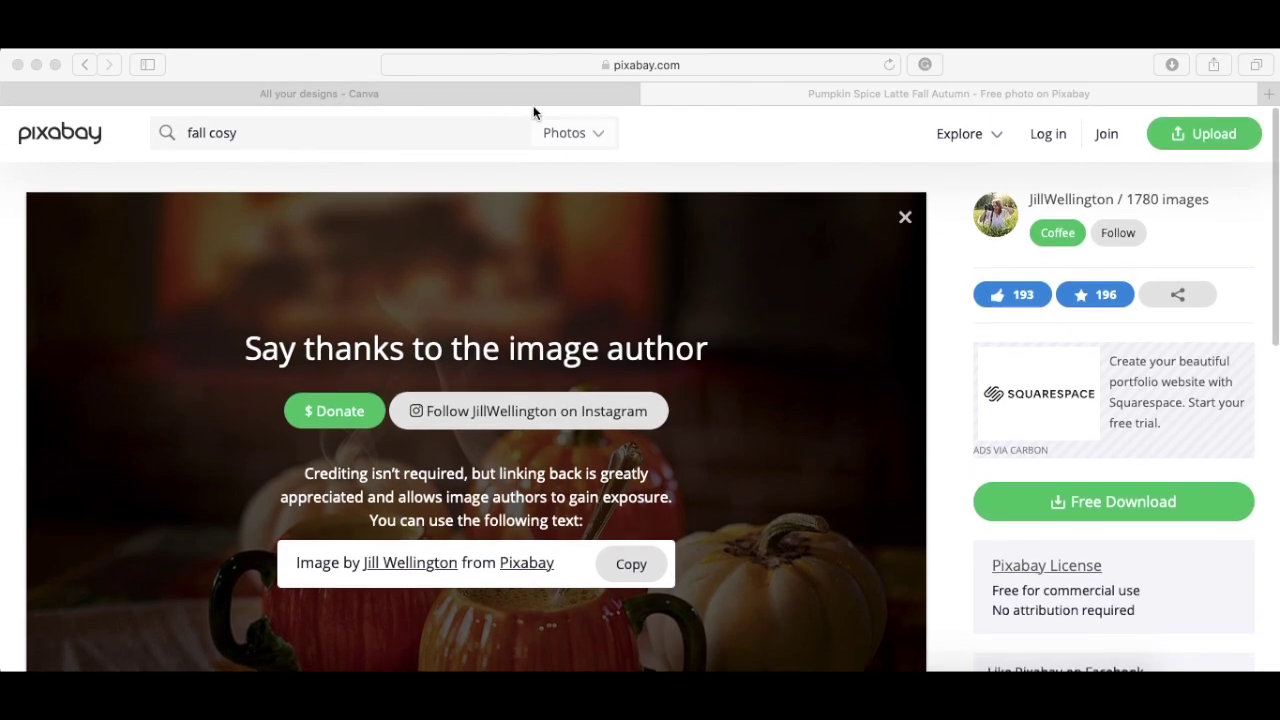
{"action": "left_click", "coordinate": [505, 95]}
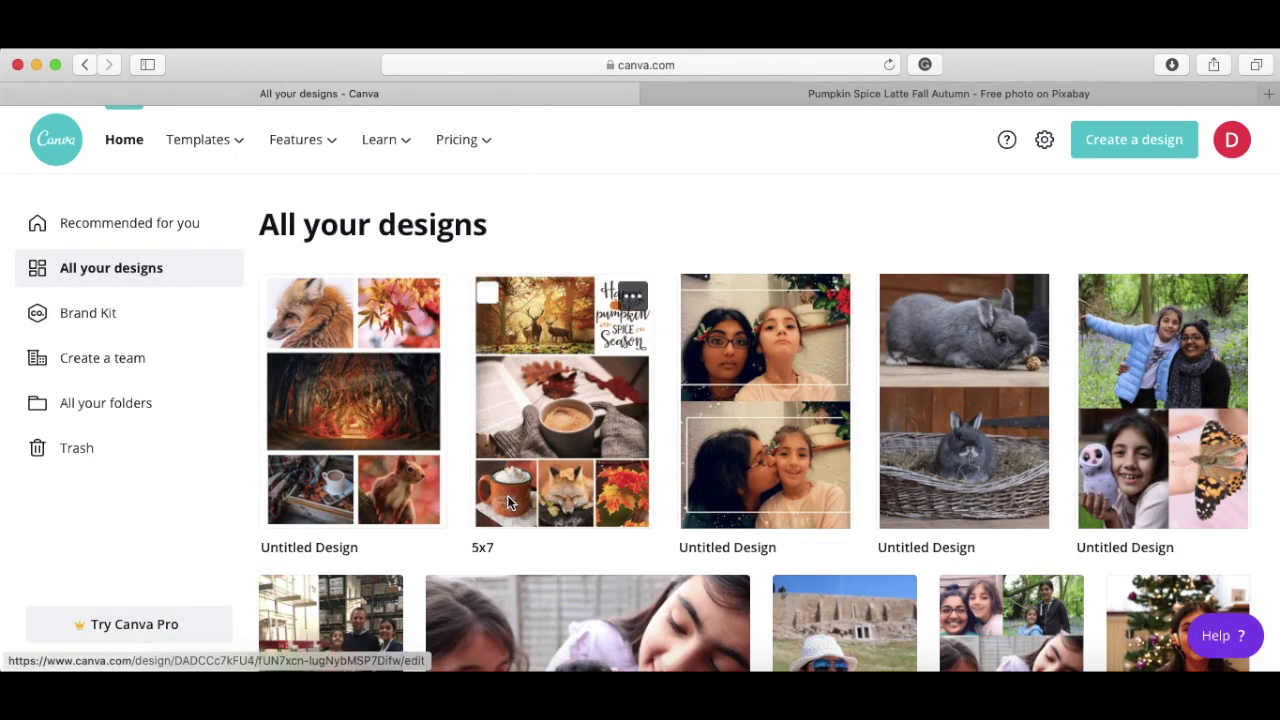
{"action": "scroll", "coordinate": [507, 500], "scroll_direction": "down", "scroll_amount": 3}
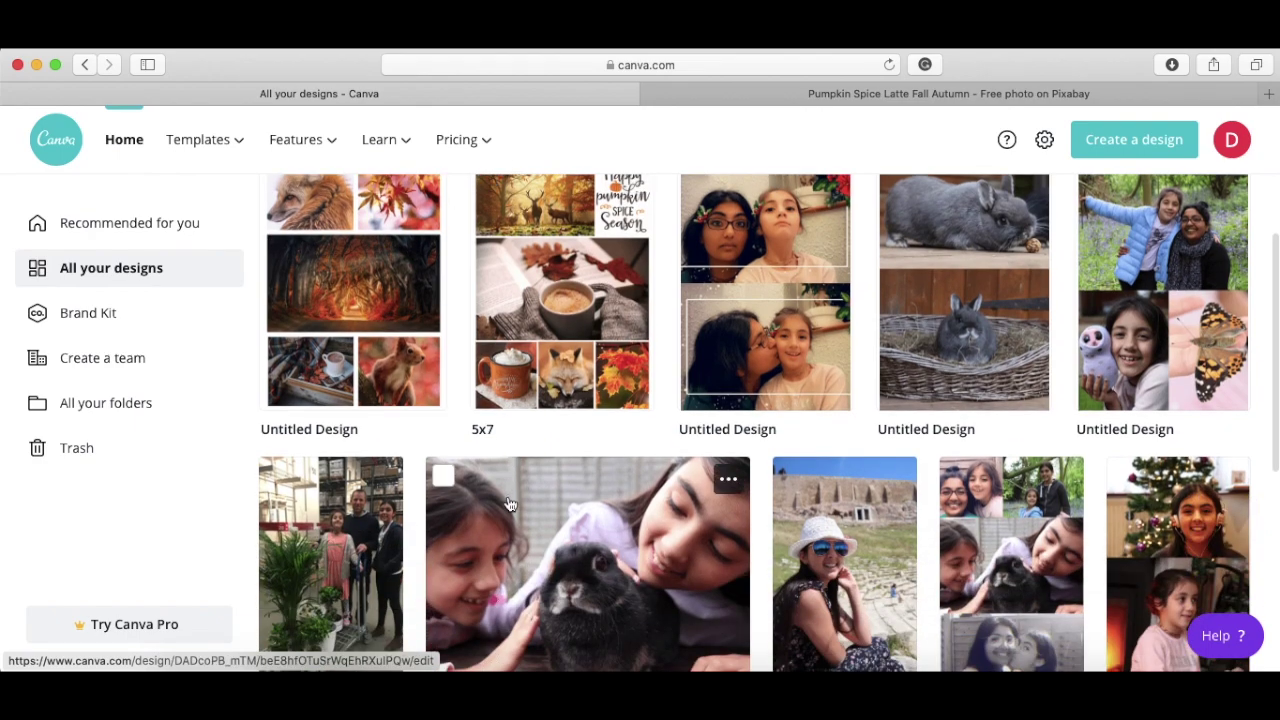
{"action": "scroll", "coordinate": [507, 503], "scroll_direction": "up", "scroll_amount": 3}
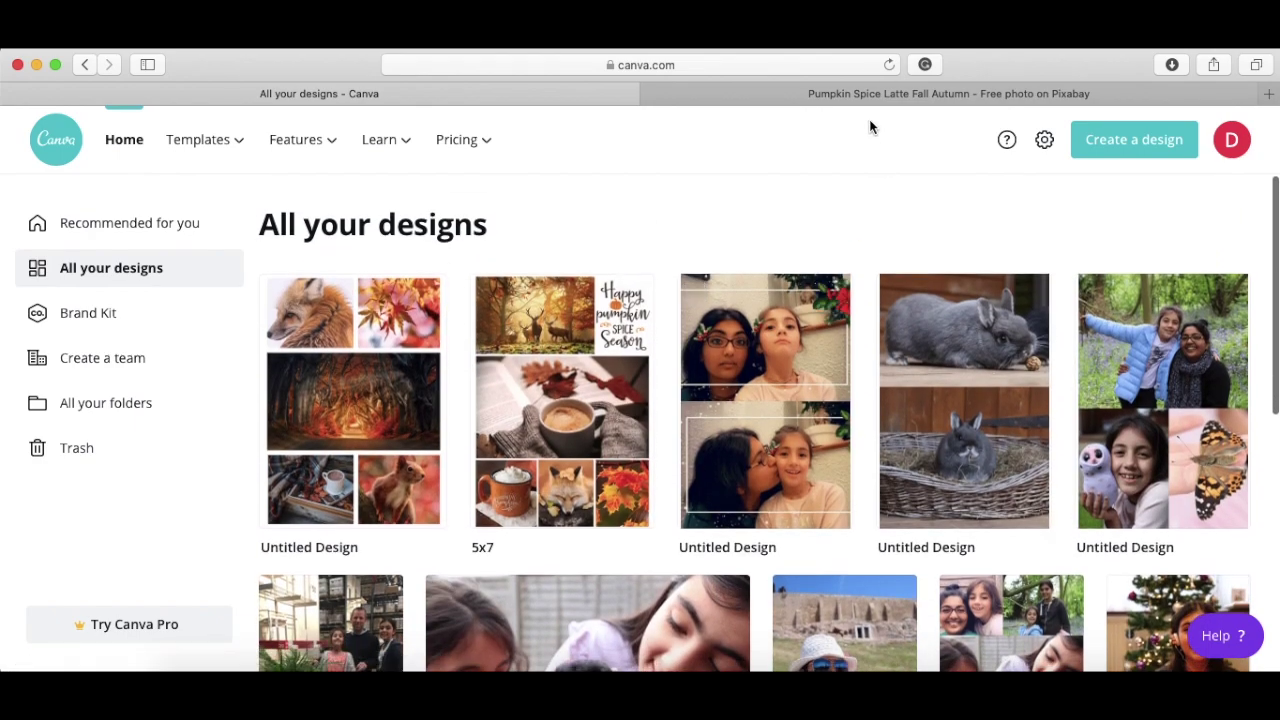
{"action": "left_click", "coordinate": [858, 97]}
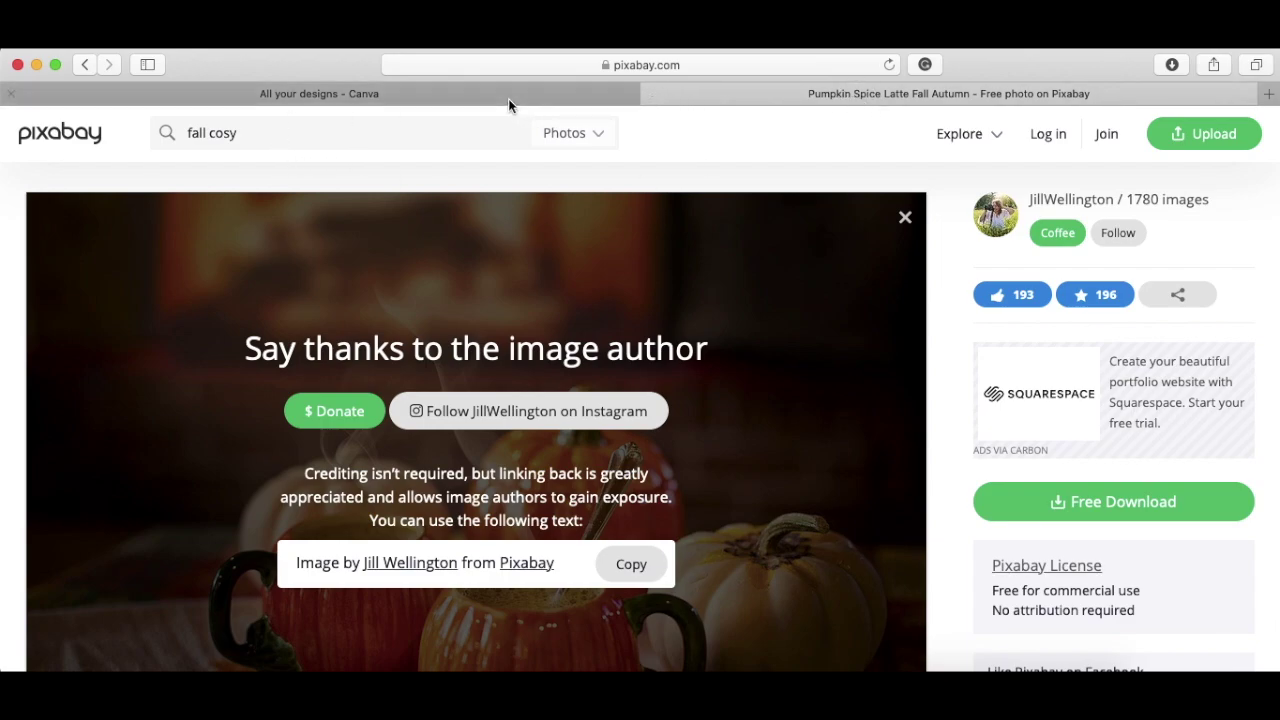
{"action": "left_click", "coordinate": [448, 123]}
- Replace the Pixabay search with 'watercolour books' and view the results
{"action": "key", "text": "super+a"}
{"action": "key", "text": "BackSpace"}
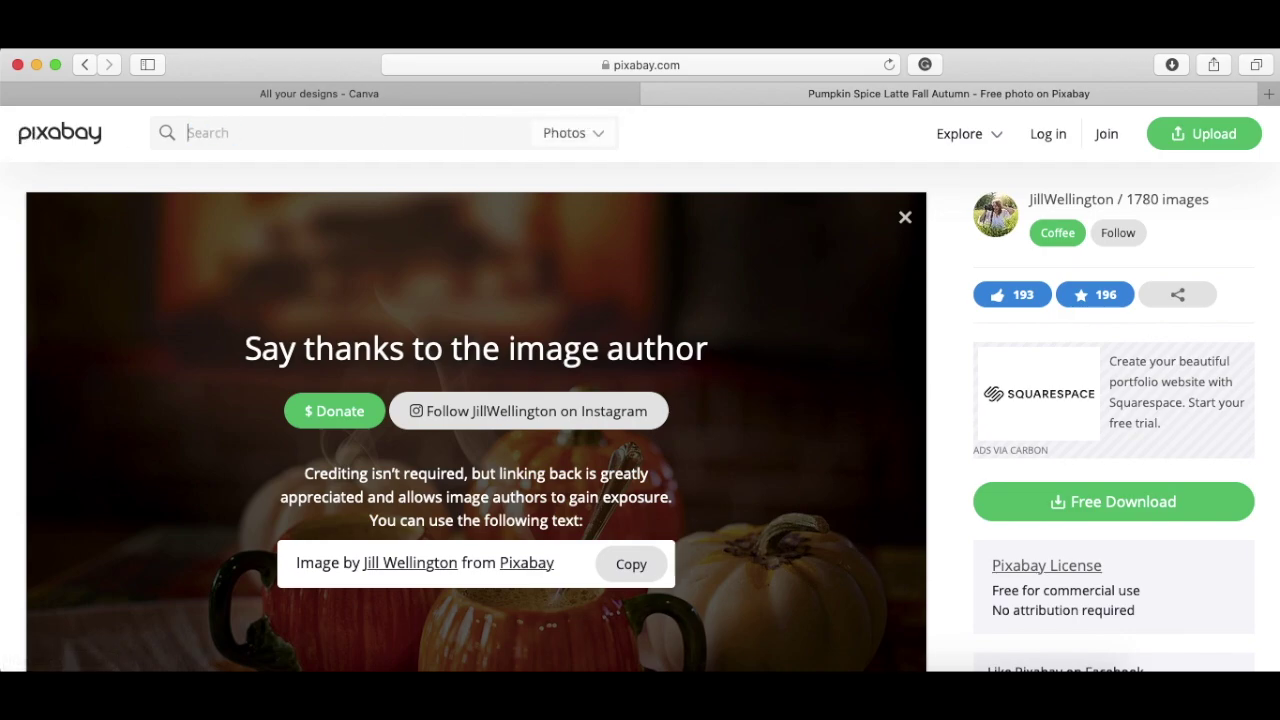
{"action": "type", "text": "watercolour books"}
{"action": "key", "text": "Return"}
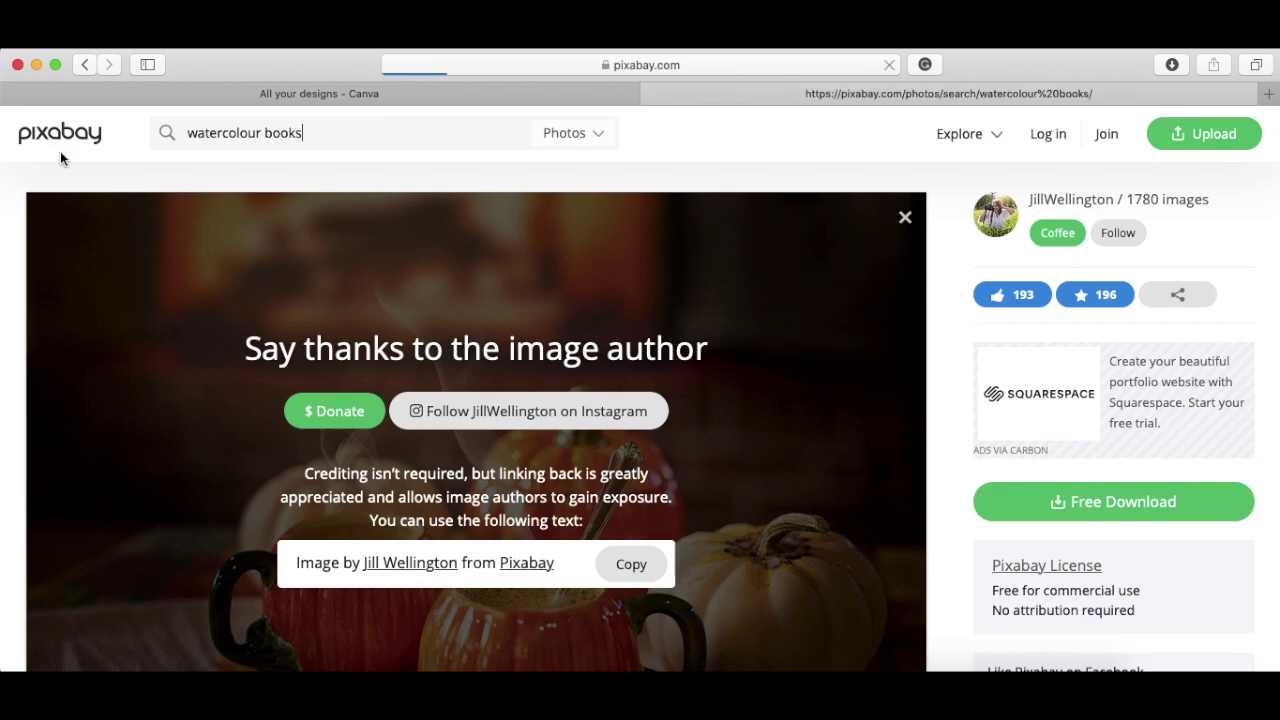
{"action": "scroll", "coordinate": [406, 517], "scroll_direction": "down", "scroll_amount": 10}
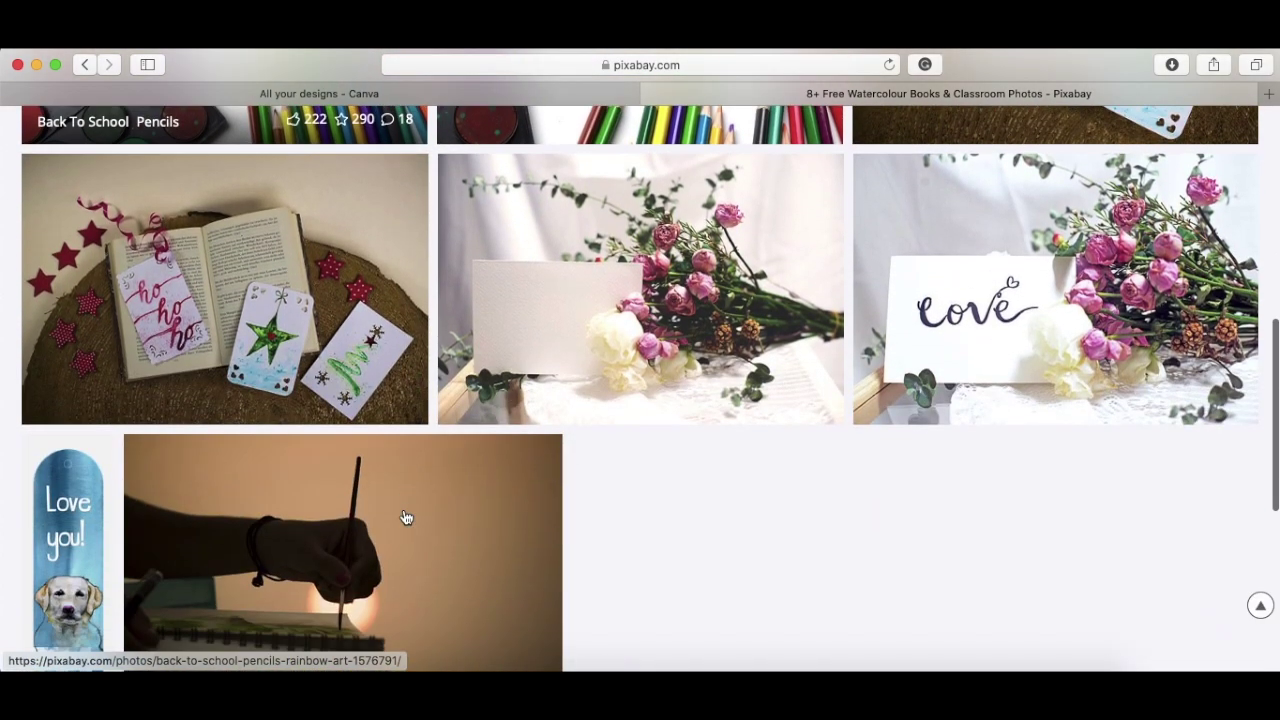
{"action": "scroll", "coordinate": [406, 517], "scroll_direction": "up", "scroll_amount": 10}
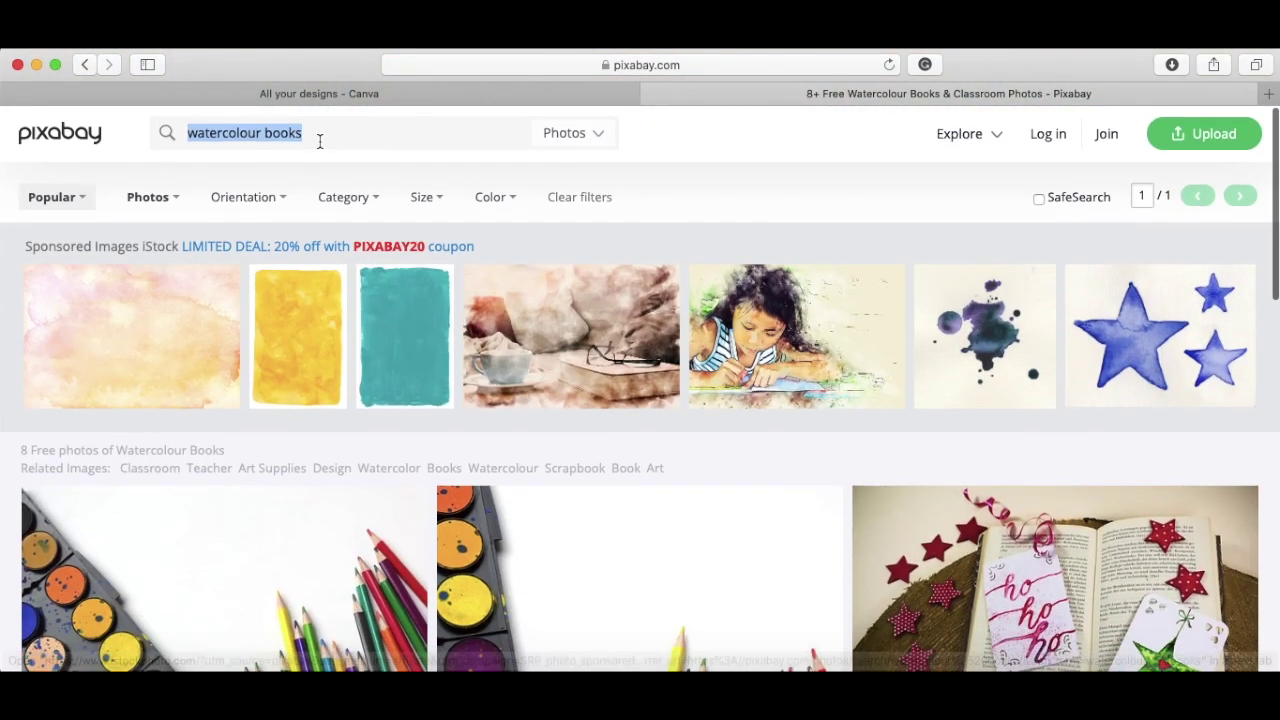
- Change the search to 'watercolour fox', view the 6 results, and return to Canva
{"action": "left_click", "coordinate": [306, 134]}
{"action": "double_click", "coordinate": [285, 133]}
{"action": "type", "text": "fox"}
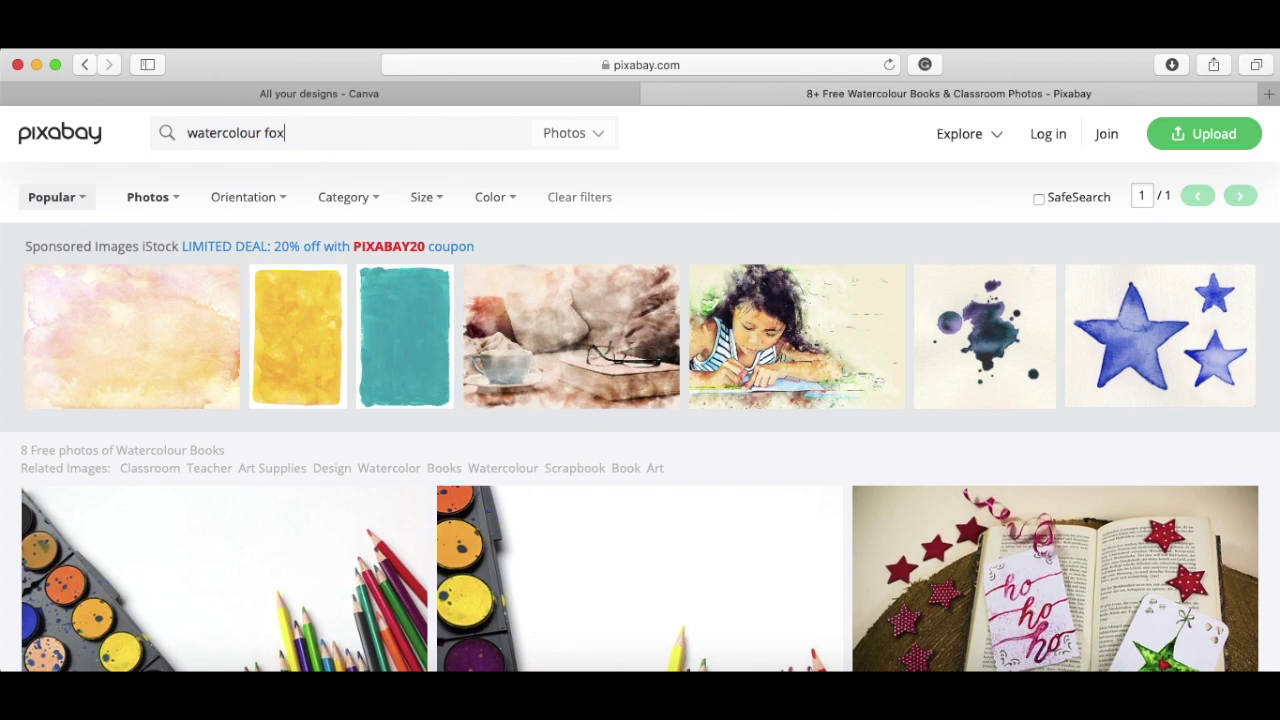
{"action": "key", "text": "Return"}
{"action": "scroll", "coordinate": [681, 524], "scroll_direction": "down", "scroll_amount": 5}
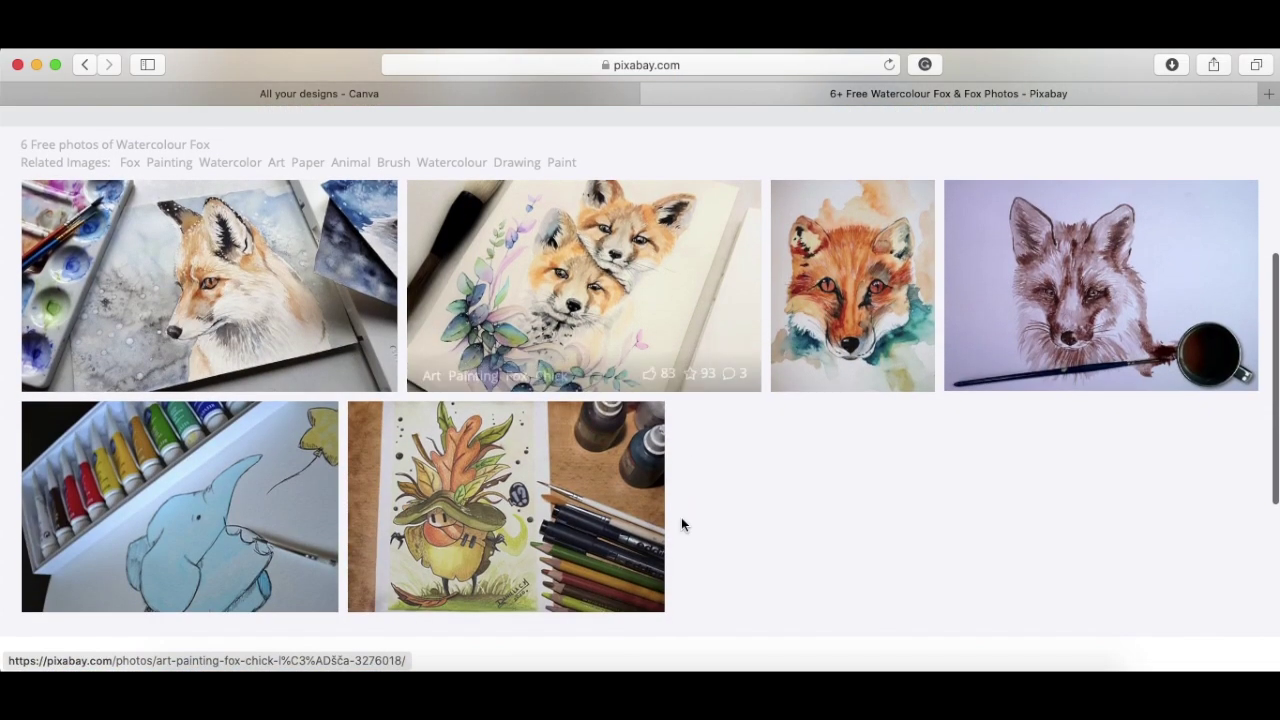
{"action": "scroll", "coordinate": [620, 414], "scroll_direction": "up", "scroll_amount": 5}
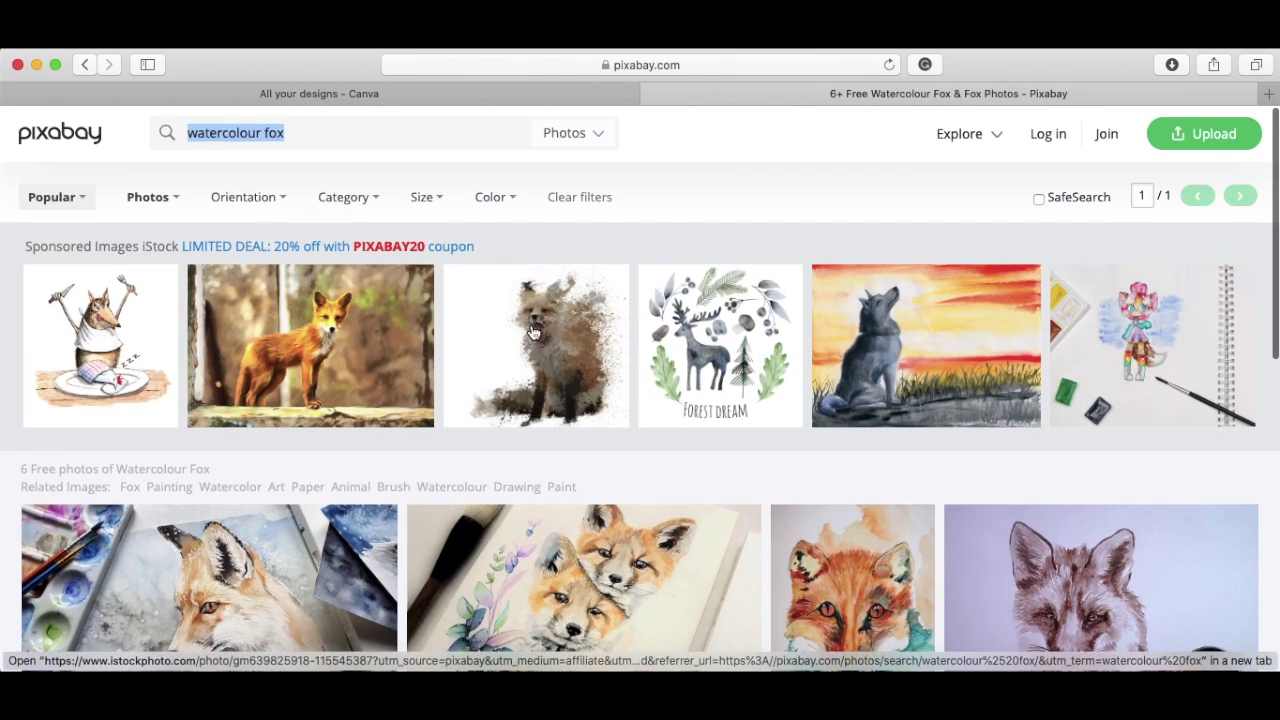
{"action": "left_click", "coordinate": [538, 94]}
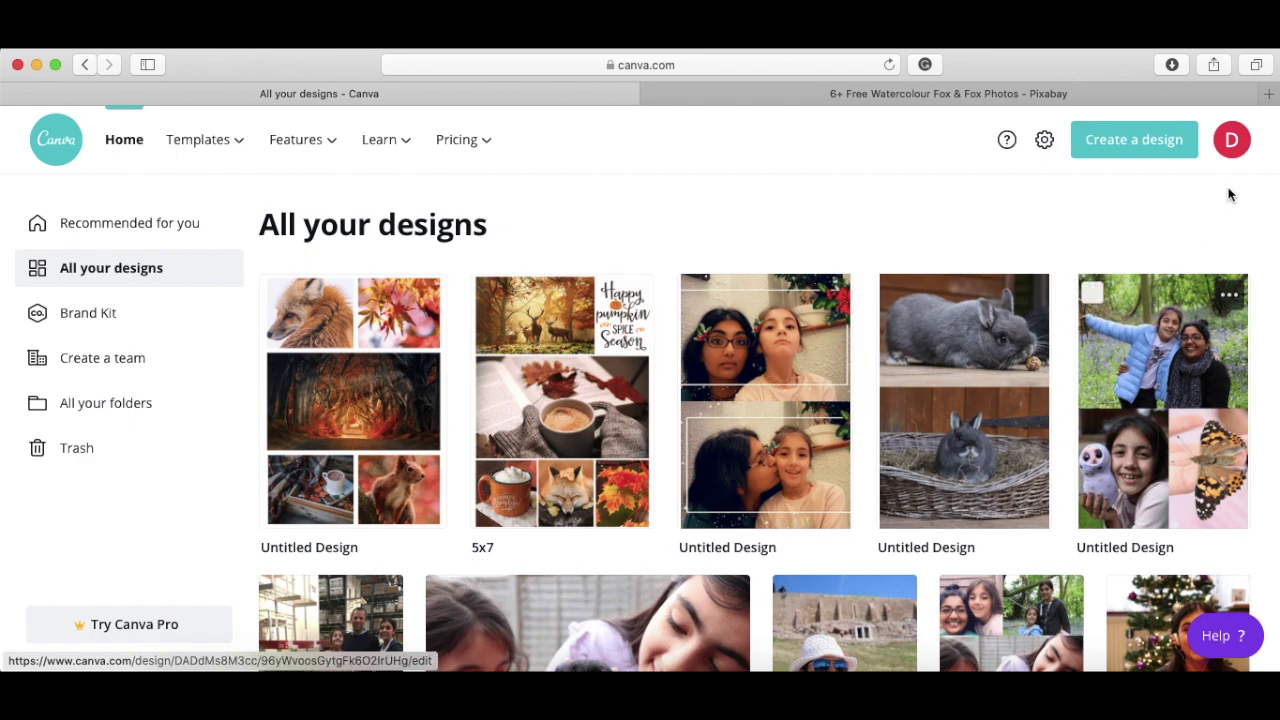
- Create a custom-size design in inches, 5 wide by 7 high
{"action": "left_click", "coordinate": [1149, 146]}
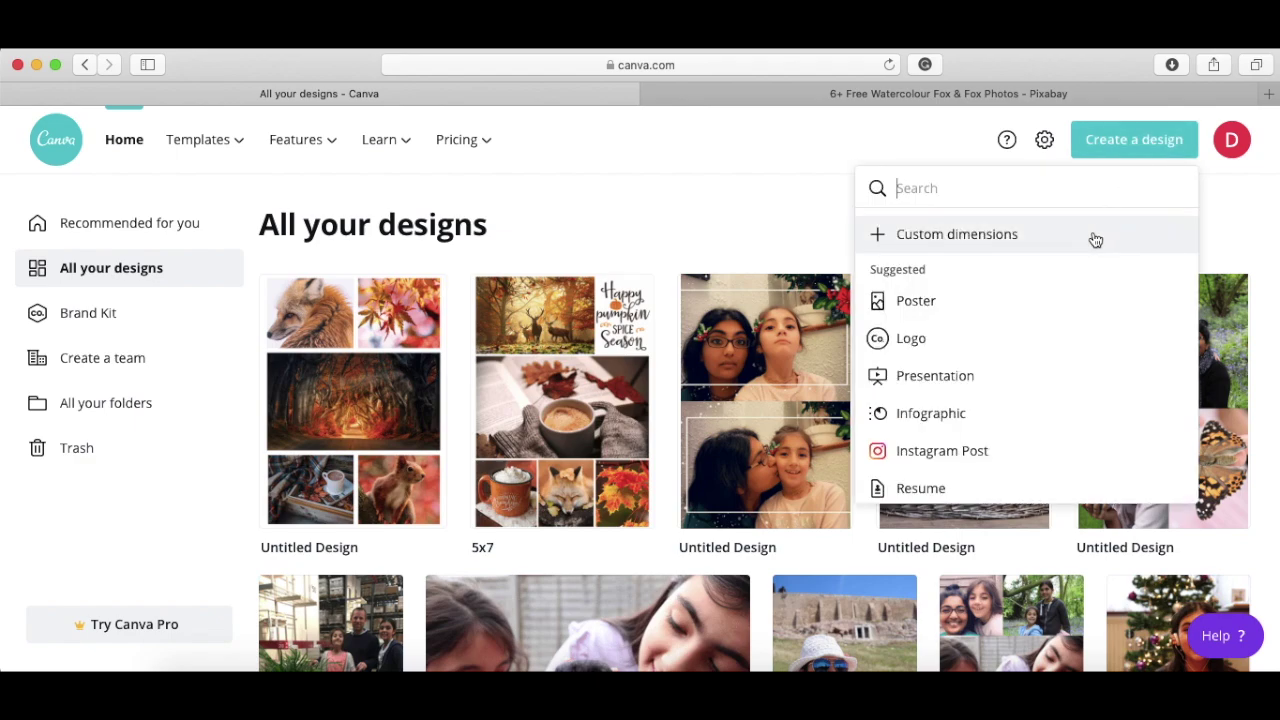
{"action": "left_click", "coordinate": [981, 247]}
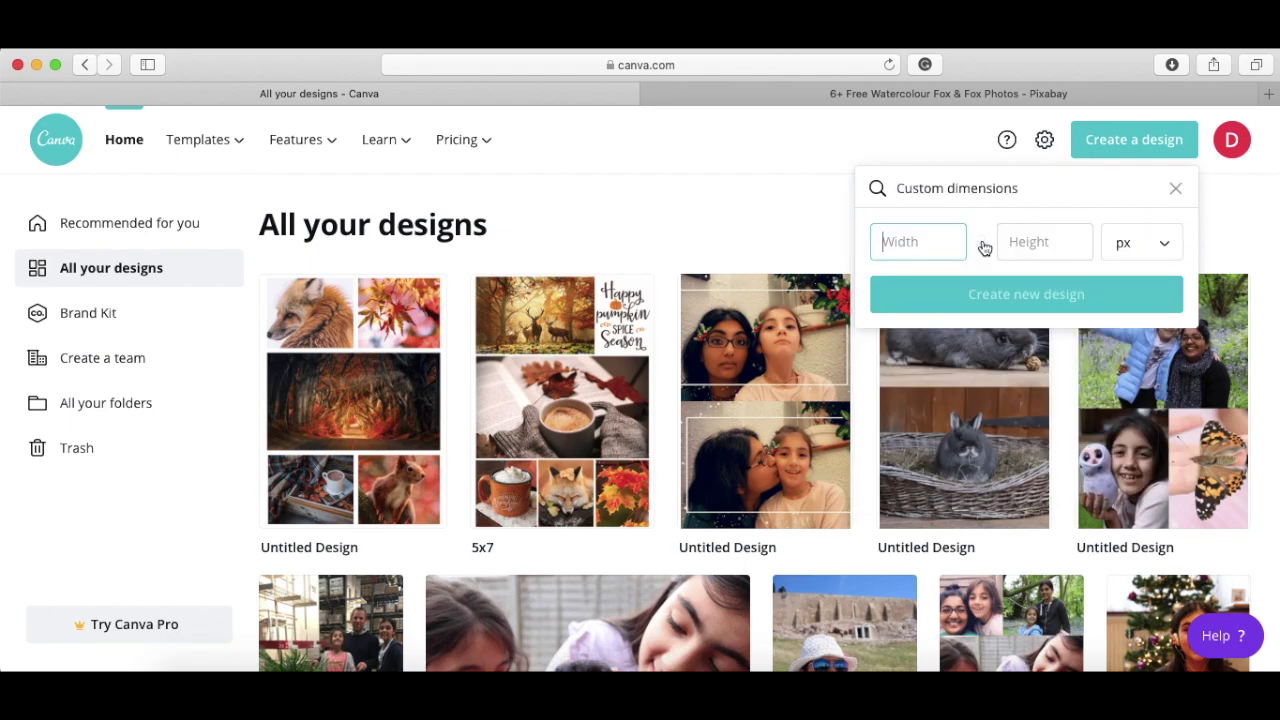
{"action": "left_click", "coordinate": [1130, 246]}
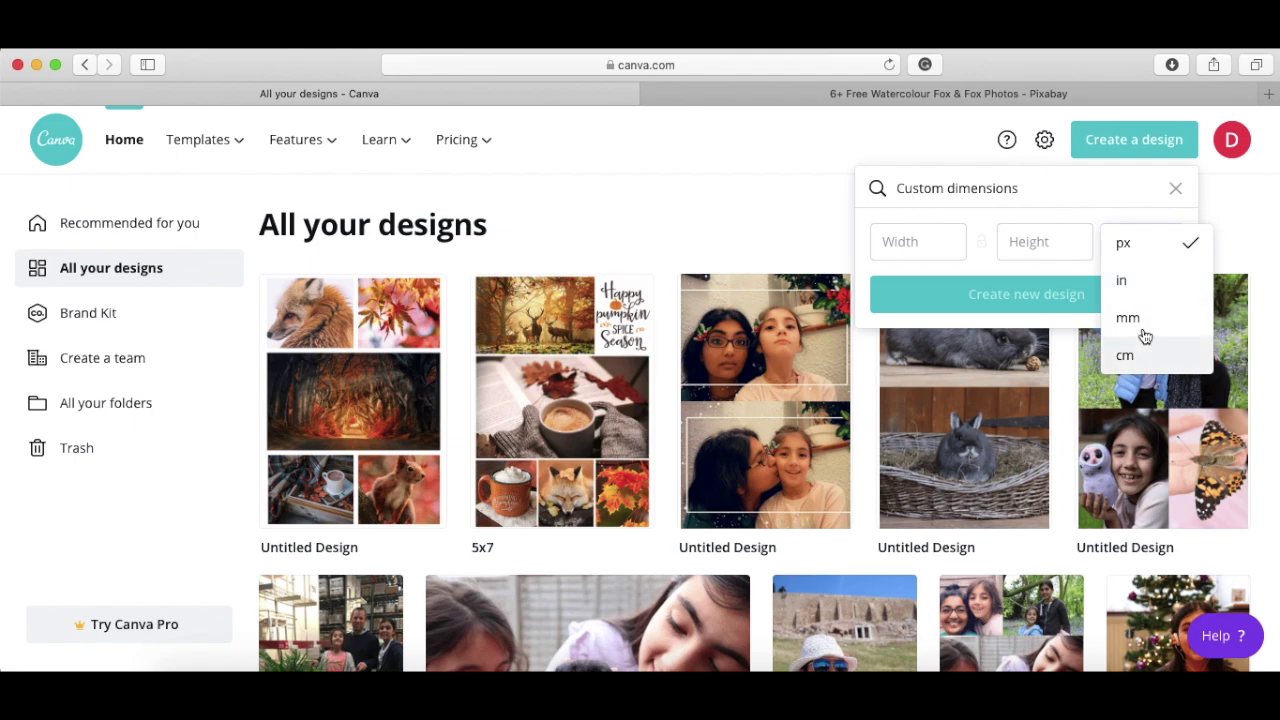
{"action": "left_click", "coordinate": [1135, 283]}
{"action": "left_click", "coordinate": [915, 241]}
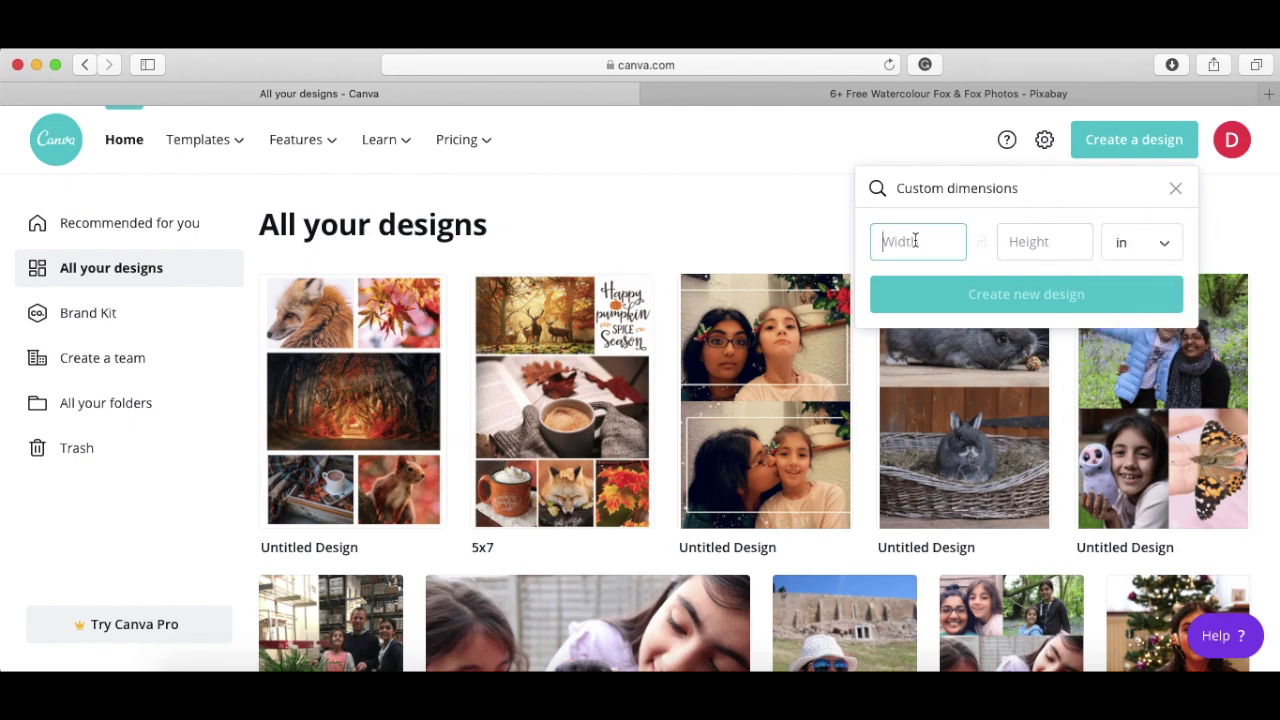
{"action": "type", "text": "5"}
{"action": "left_click", "coordinate": [1045, 241]}
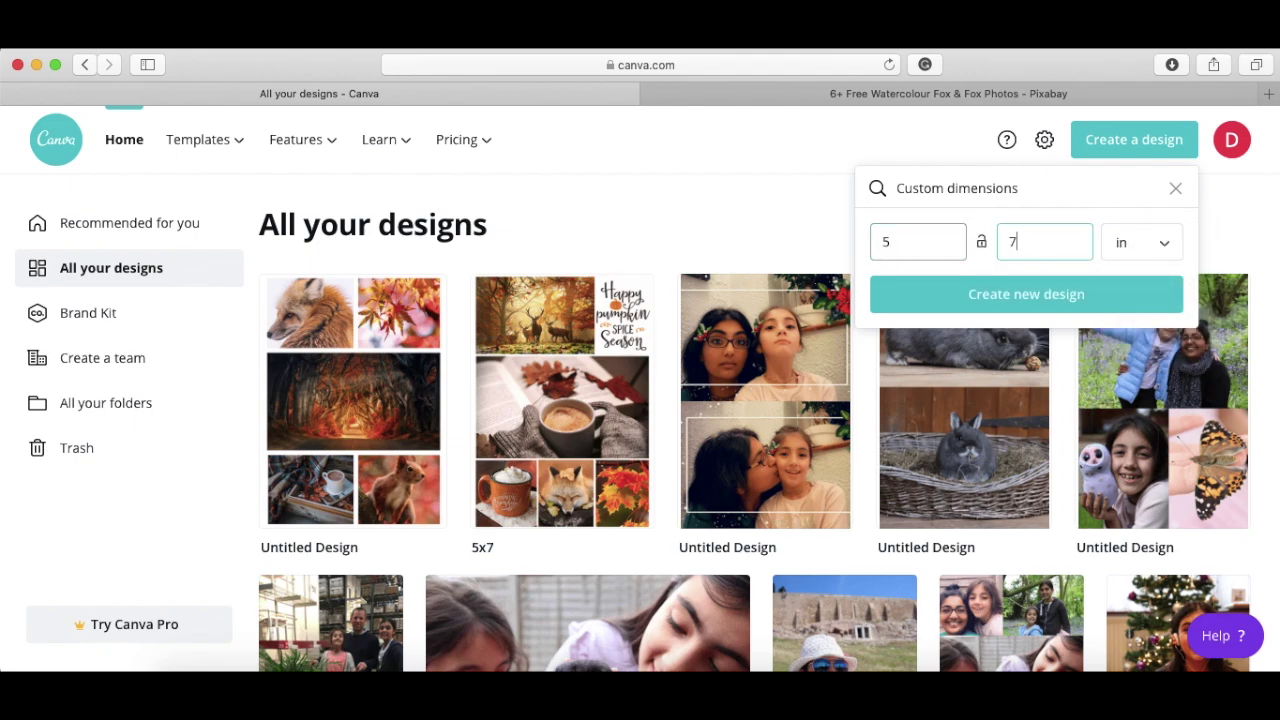
{"action": "left_click", "coordinate": [979, 296]}
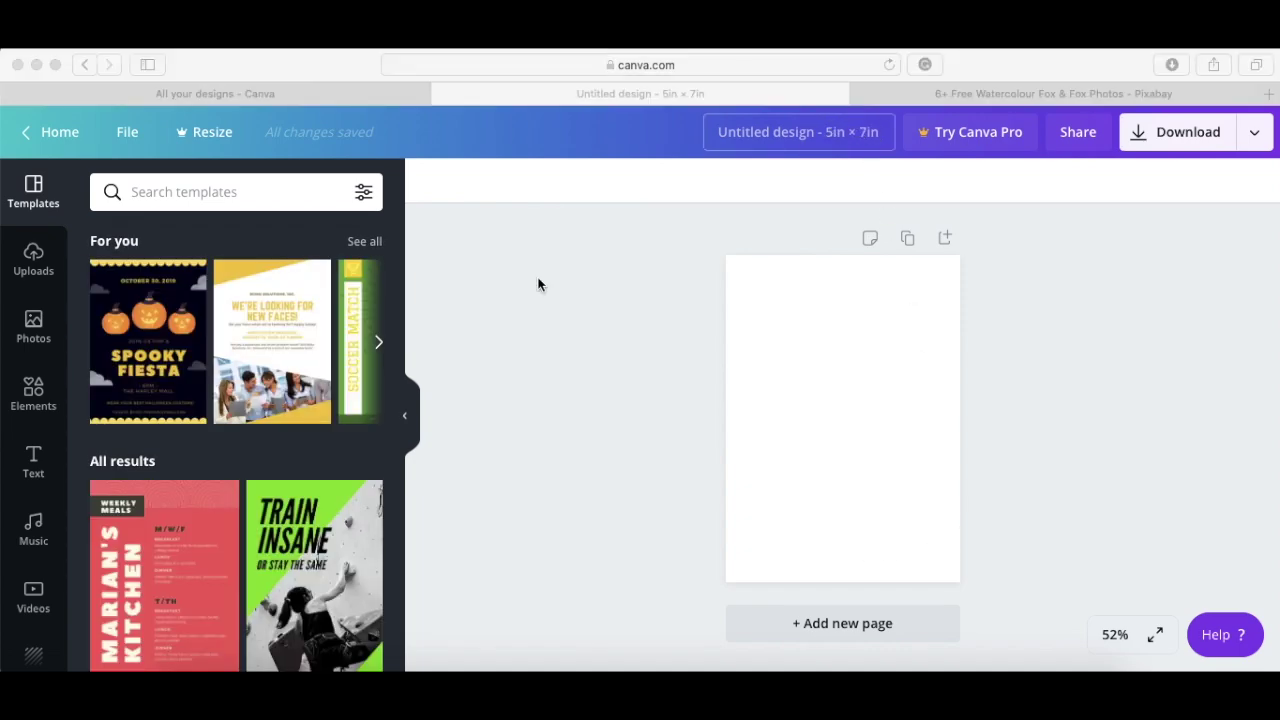
- Search Canva's stock Photos for 'fall'
{"action": "left_click", "coordinate": [33, 330]}
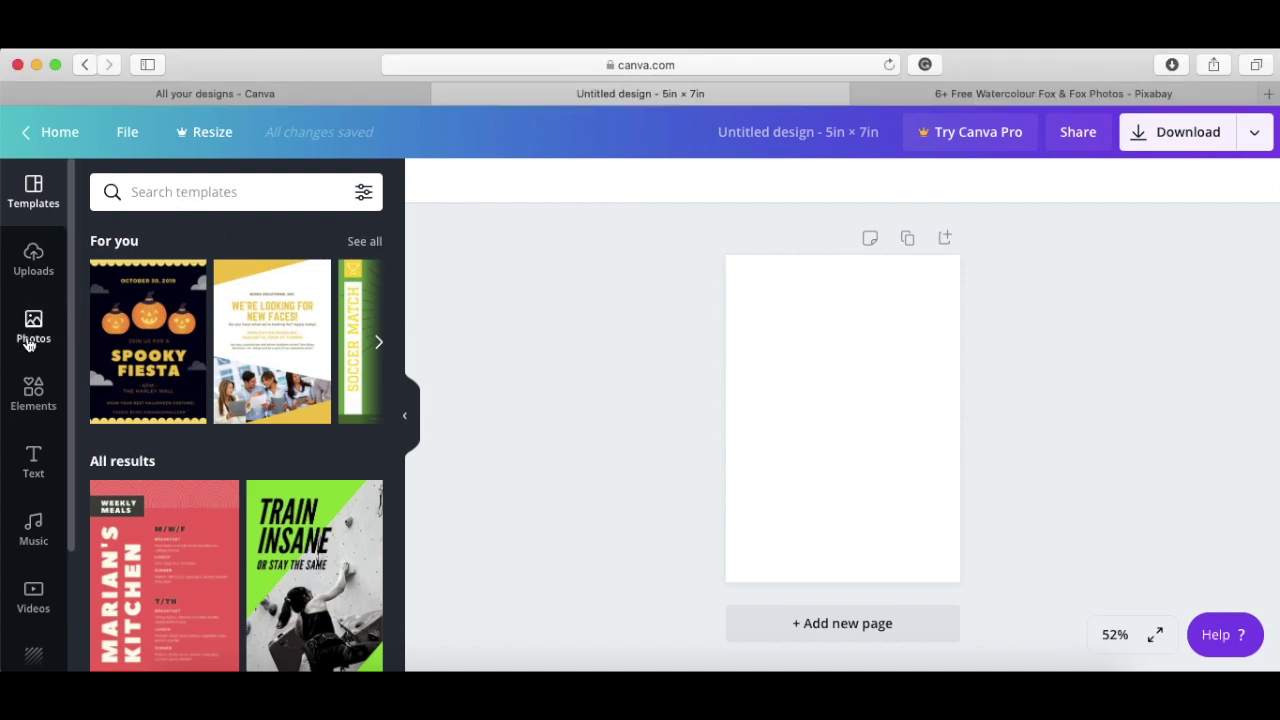
{"action": "left_click", "coordinate": [33, 328]}
{"action": "left_click", "coordinate": [178, 193]}
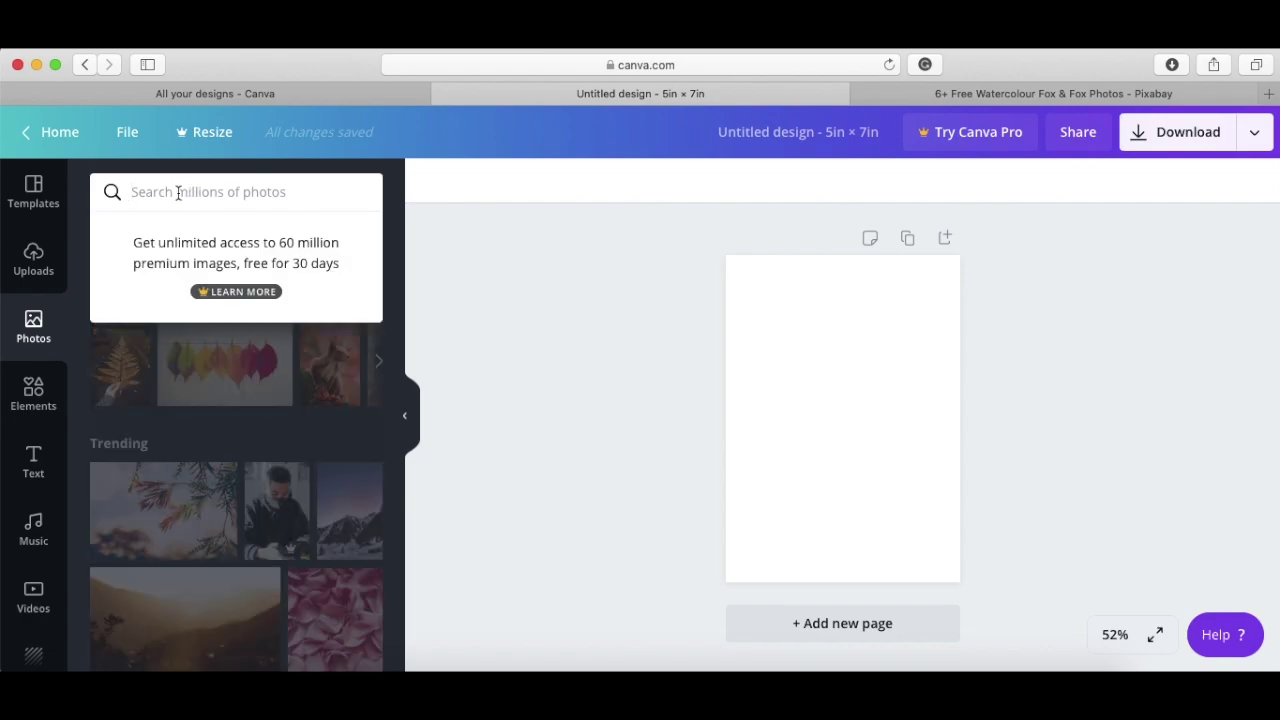
{"action": "type", "text": "fall"}
{"action": "key", "text": "Return"}
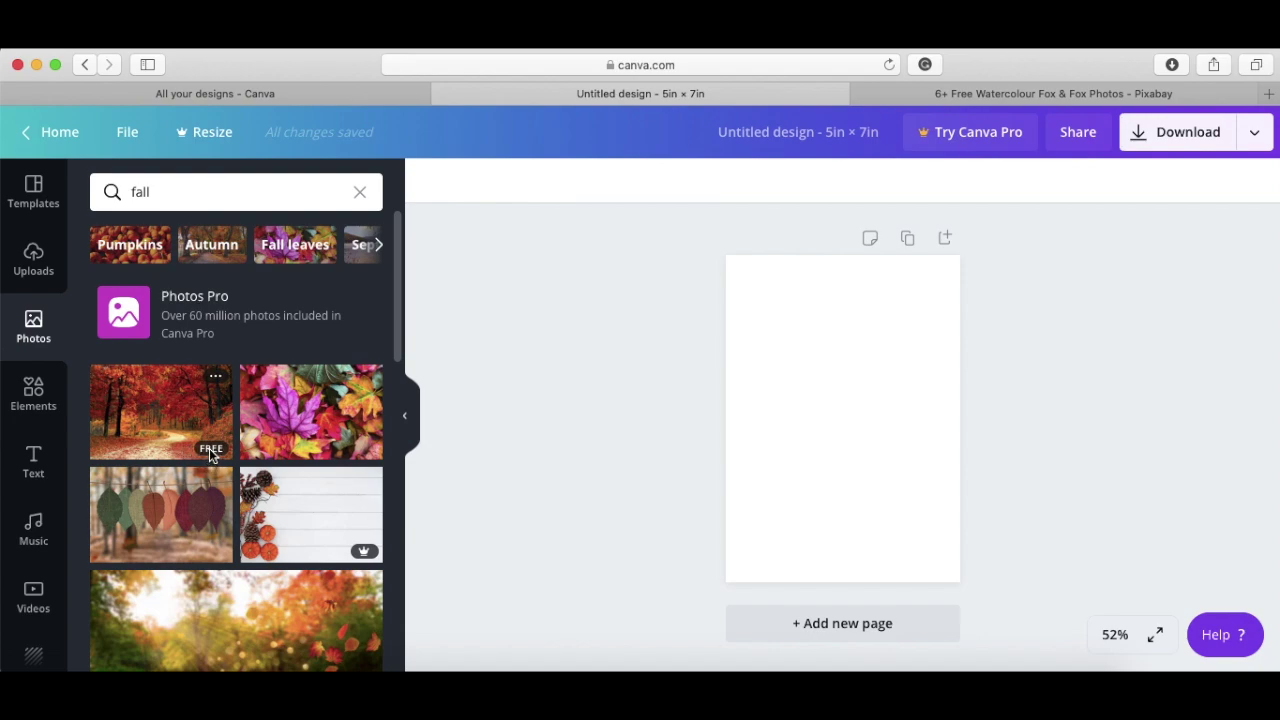
{"action": "scroll", "coordinate": [209, 448], "scroll_direction": "down", "scroll_amount": 1}
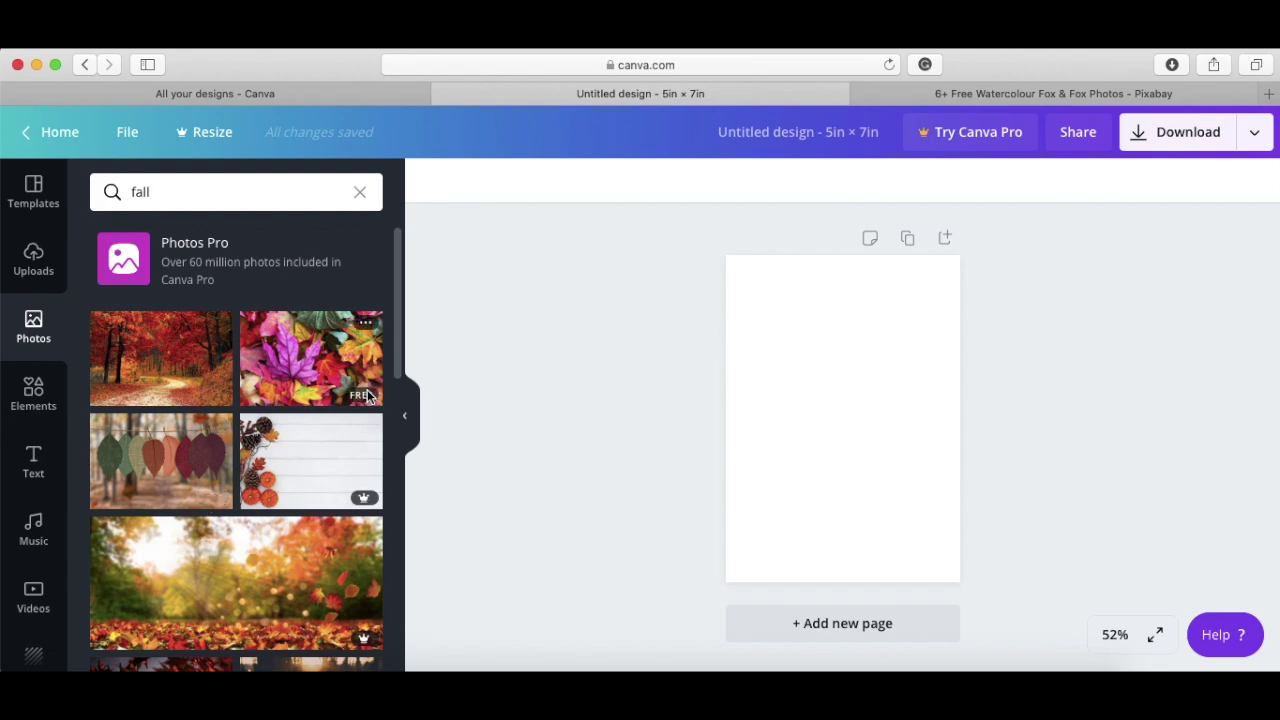
{"action": "mouse_move", "coordinate": [356, 506]}
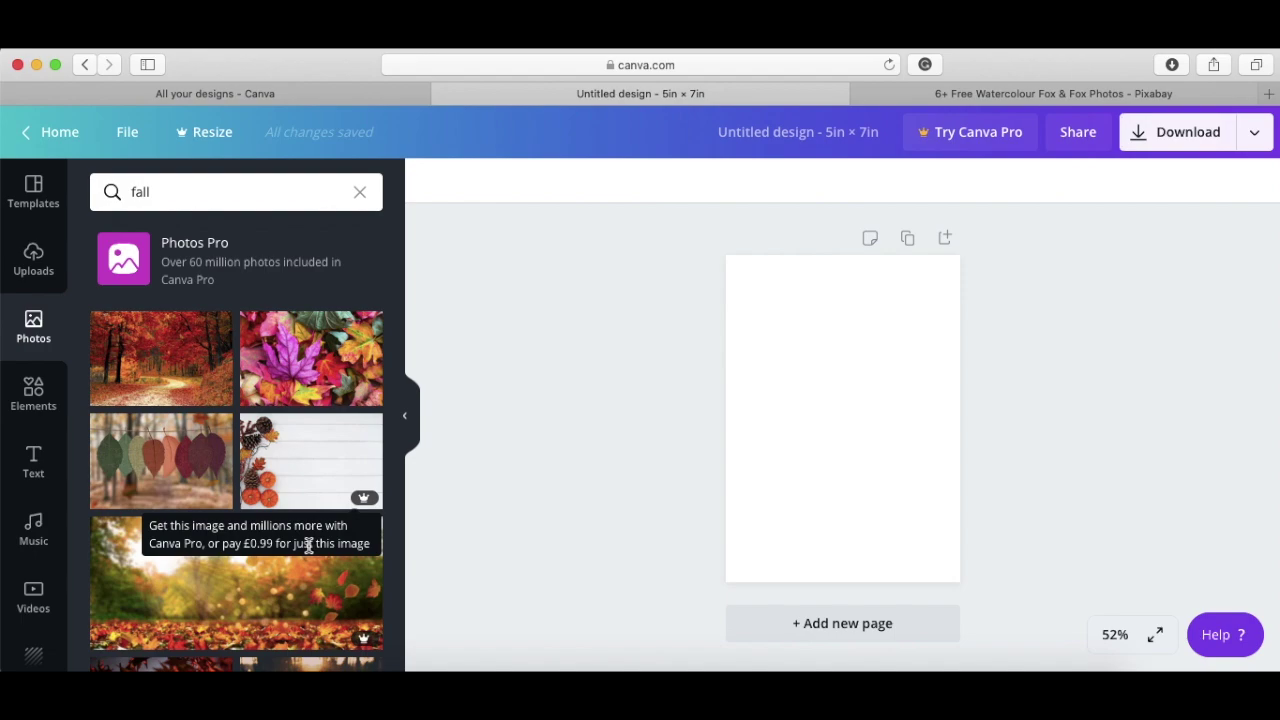
- Browse the fall photo results, briefly checking the Pixabay fox photos
{"action": "scroll", "coordinate": [308, 545], "scroll_direction": "down", "scroll_amount": 10}
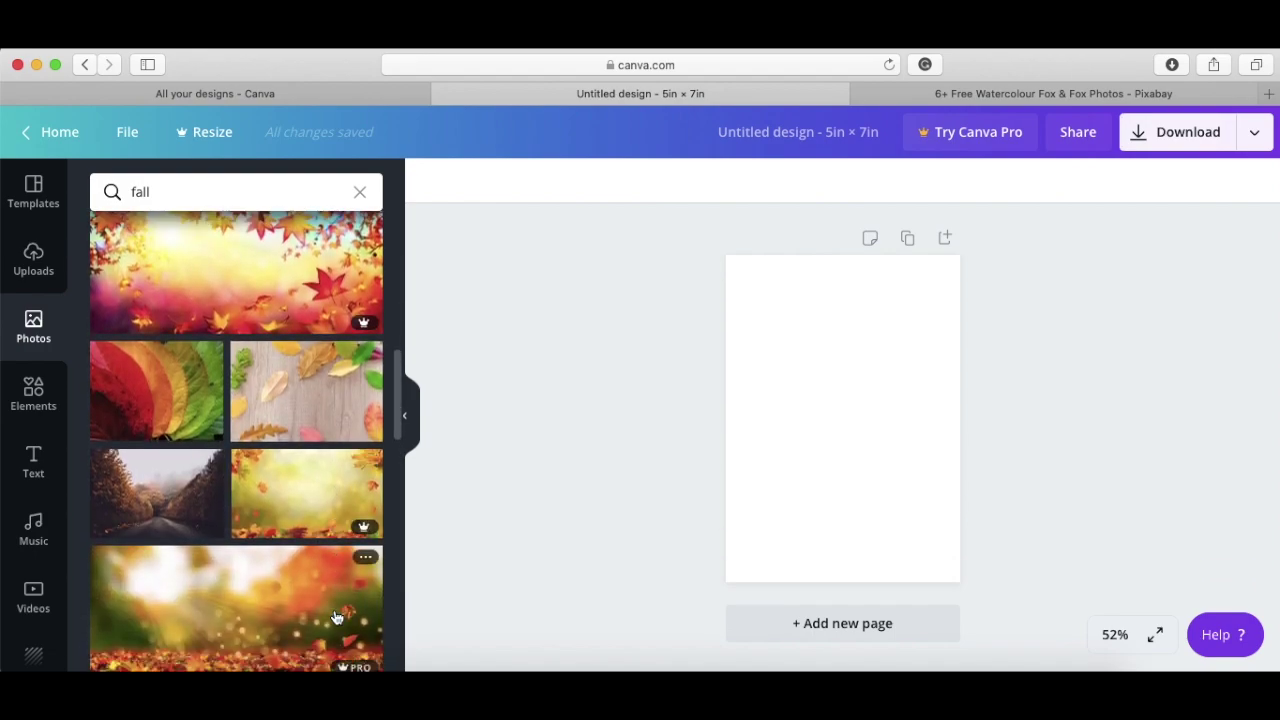
{"action": "scroll", "coordinate": [330, 600], "scroll_direction": "down", "scroll_amount": 2}
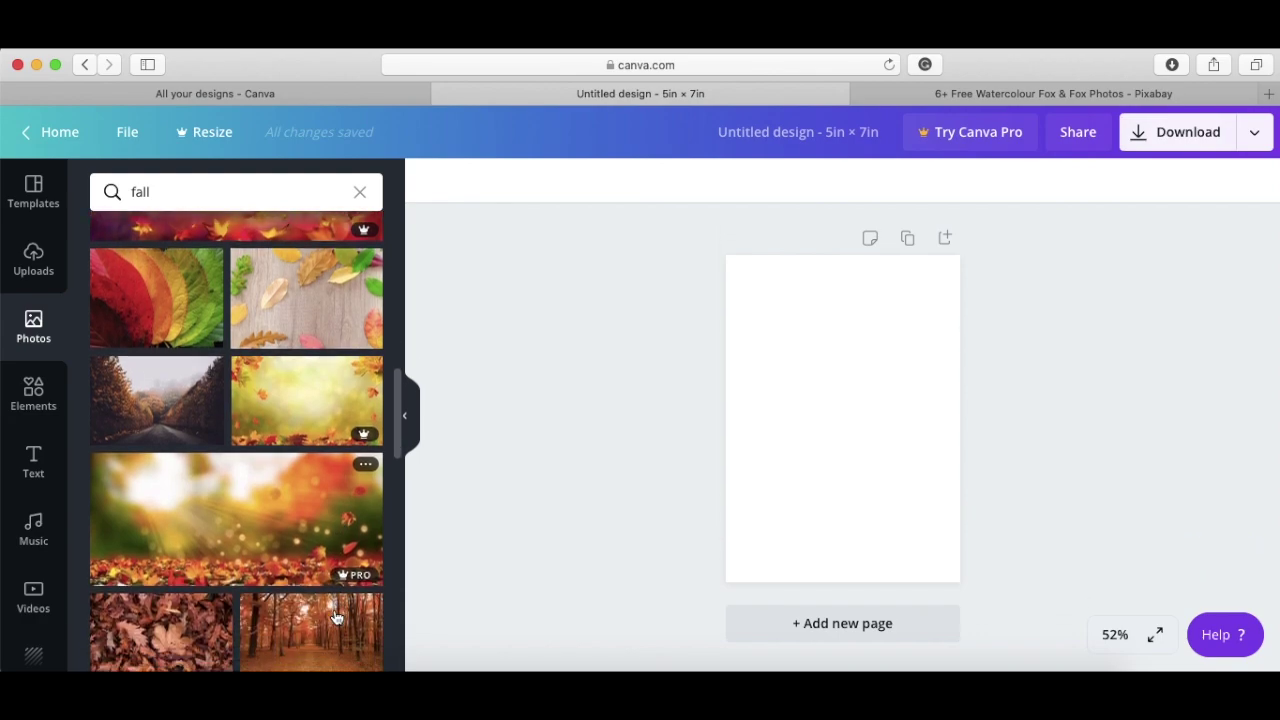
{"action": "scroll", "coordinate": [285, 495], "scroll_direction": "up", "scroll_amount": 6}
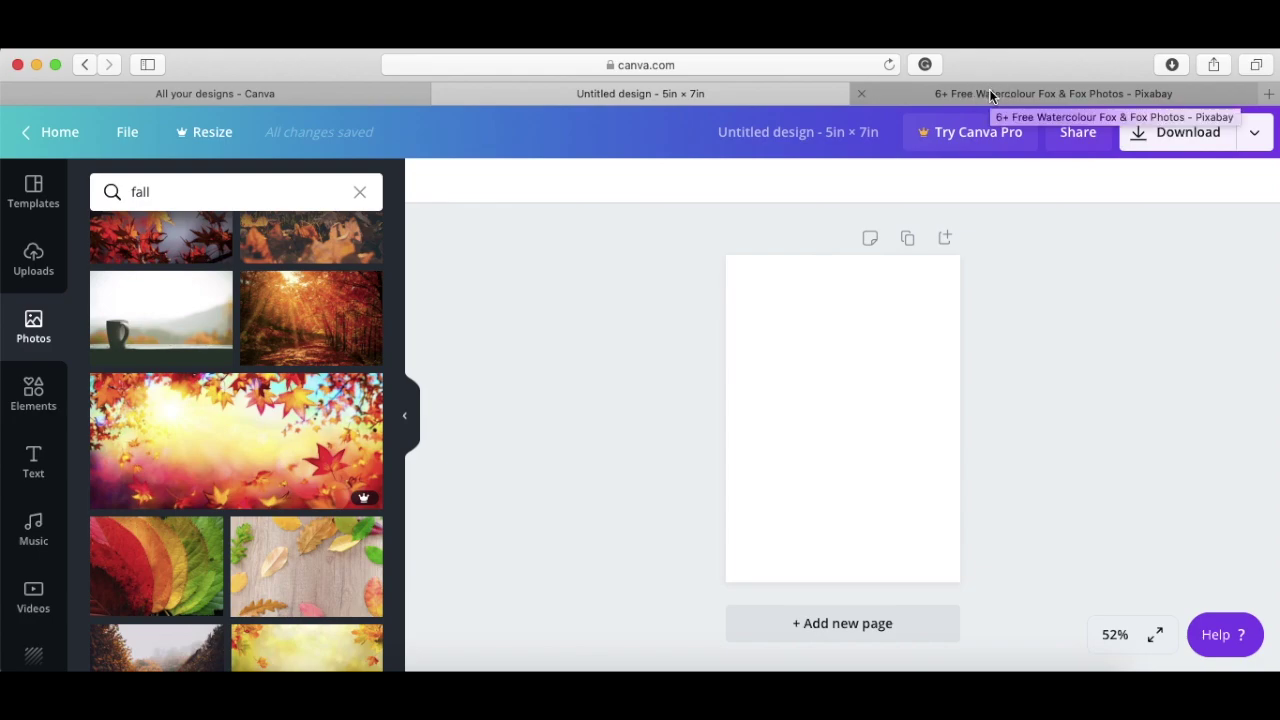
{"action": "left_click", "coordinate": [989, 89]}
{"action": "left_click", "coordinate": [678, 89]}
{"action": "scroll", "coordinate": [196, 467], "scroll_direction": "down", "scroll_amount": 2}
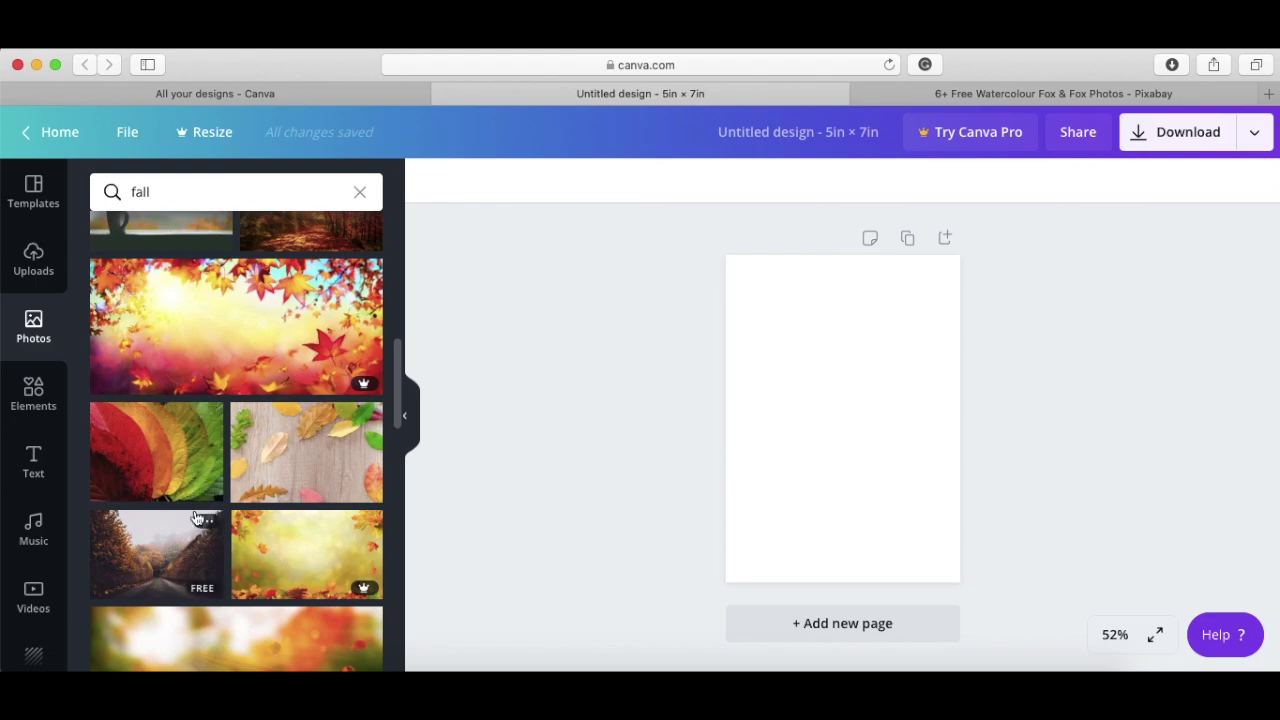
{"action": "scroll", "coordinate": [170, 467], "scroll_direction": "down", "scroll_amount": 8}
{"action": "scroll", "coordinate": [181, 468], "scroll_direction": "down", "scroll_amount": 10}
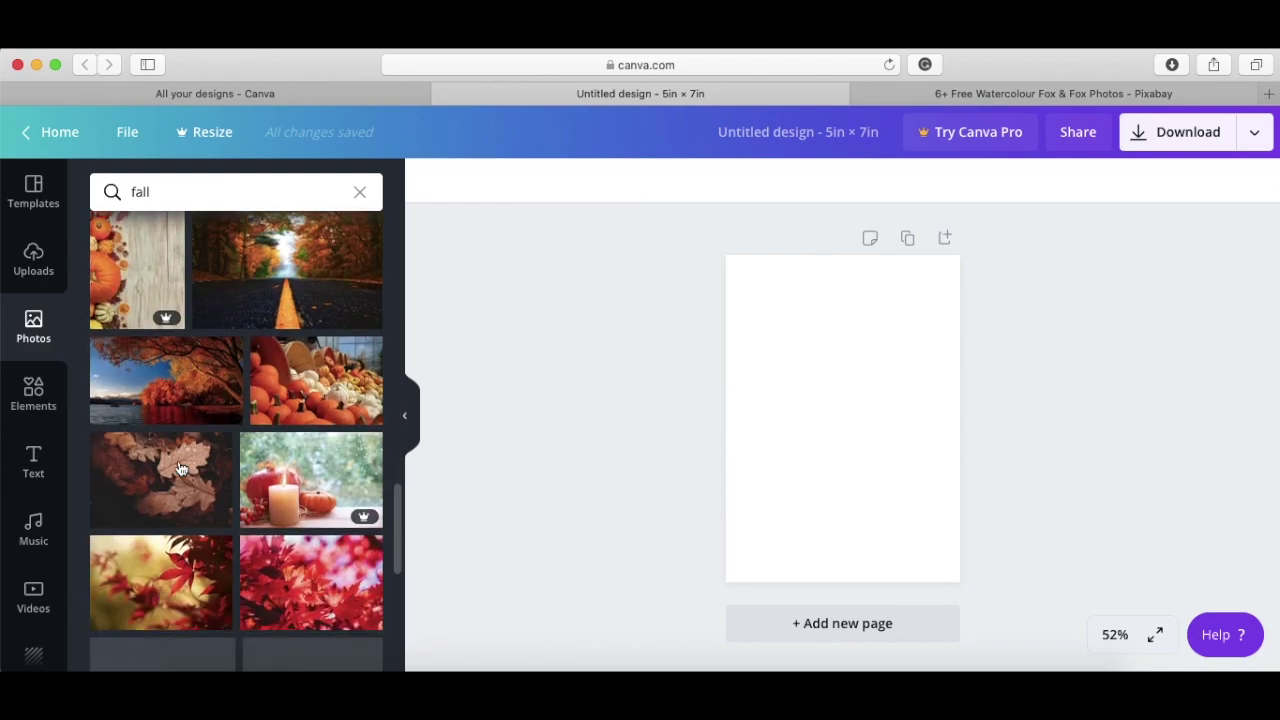
{"action": "scroll", "coordinate": [181, 468], "scroll_direction": "up", "scroll_amount": 20}
{"action": "scroll", "coordinate": [181, 466], "scroll_direction": "down", "scroll_amount": 10}
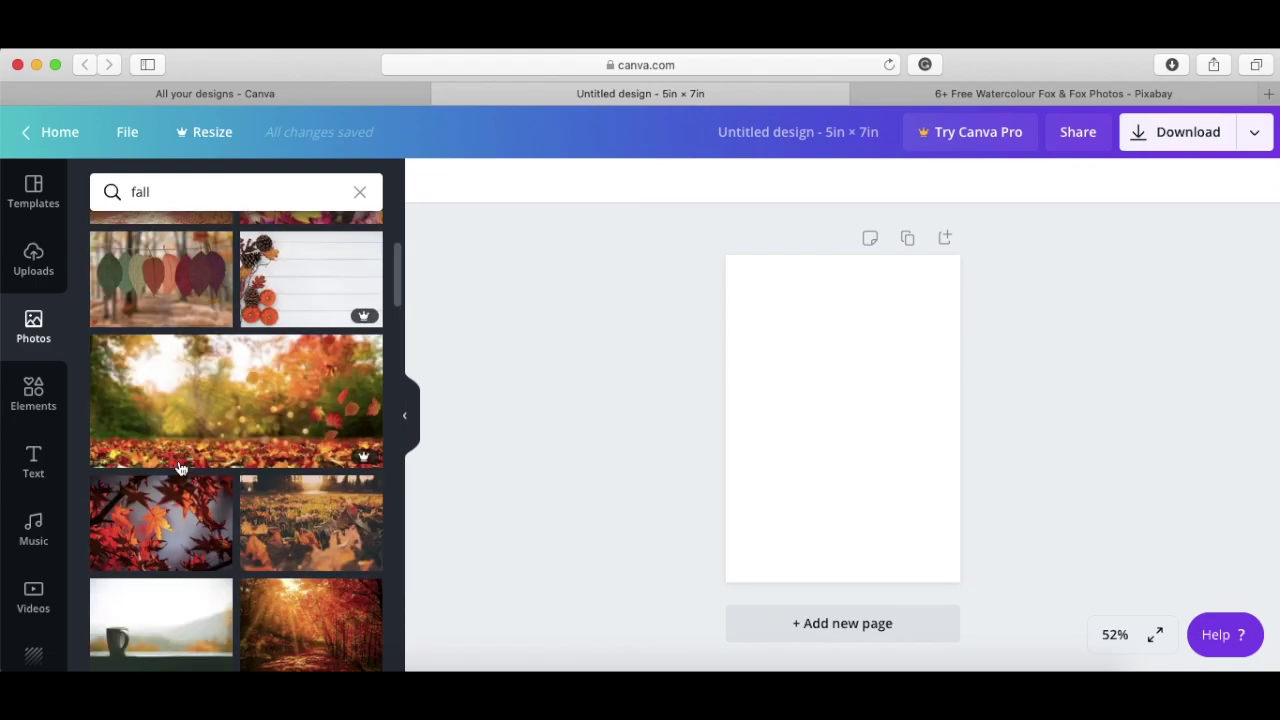
{"action": "left_click_drag", "start_coordinate": [158, 299], "coordinate": [809, 311]}
{"action": "scroll", "coordinate": [228, 469], "scroll_direction": "down", "scroll_amount": 2}
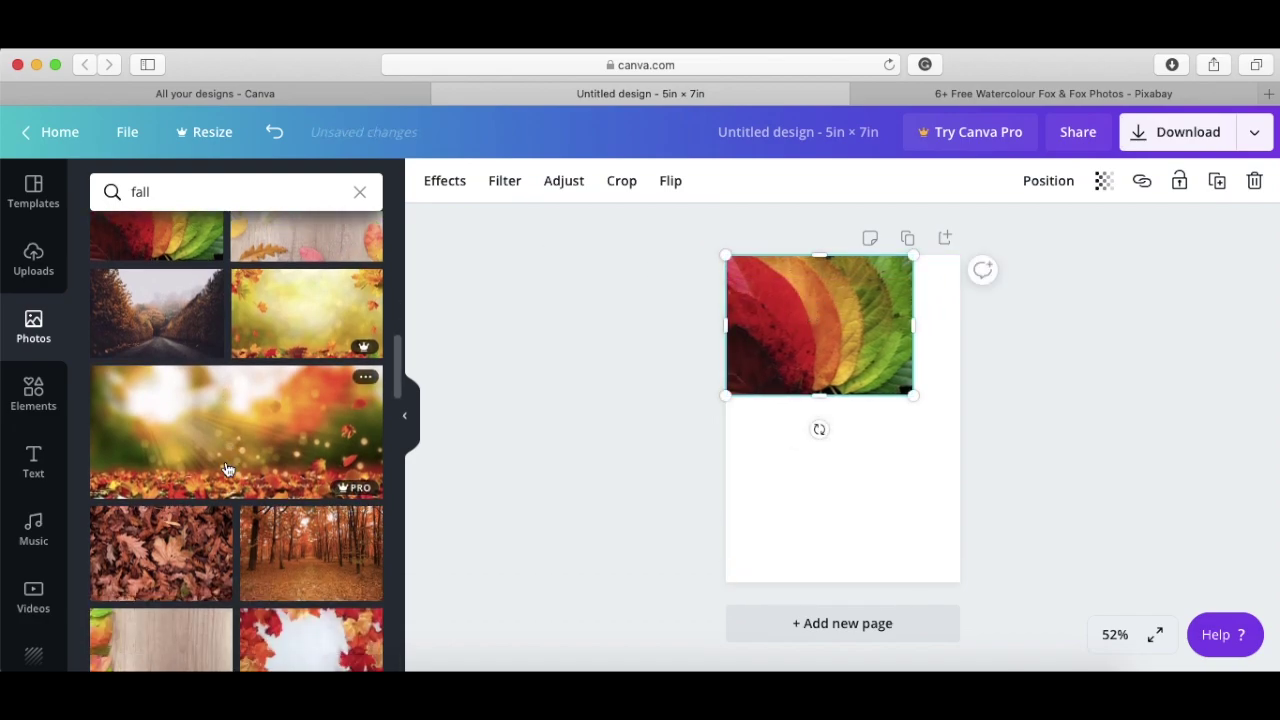
{"action": "scroll", "coordinate": [228, 469], "scroll_direction": "down", "scroll_amount": 2}
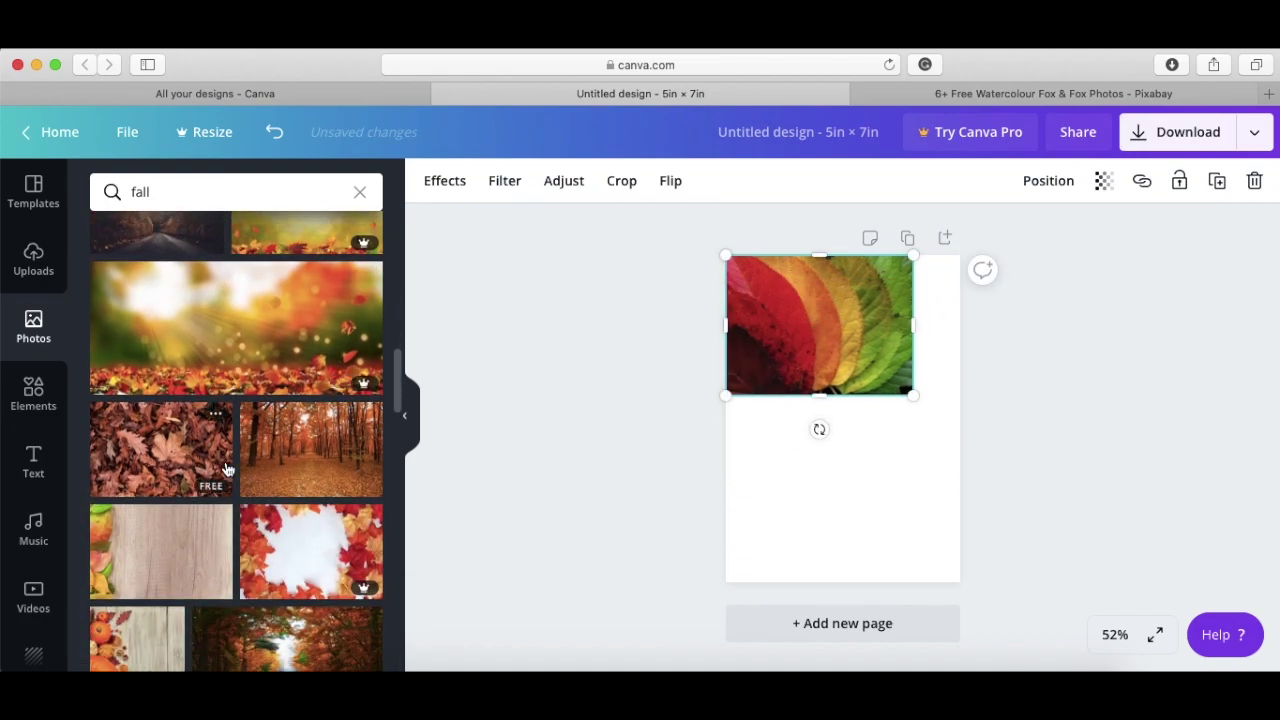
{"action": "scroll", "coordinate": [215, 460], "scroll_direction": "down", "scroll_amount": 1}
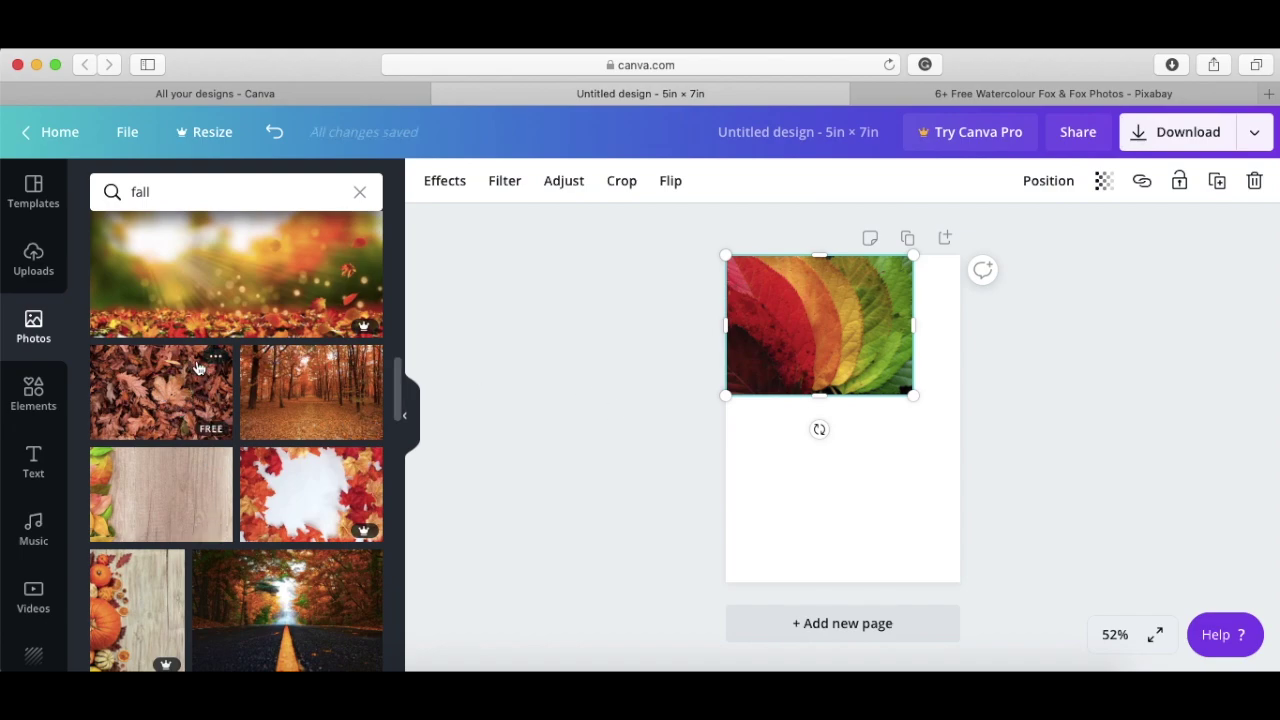
{"action": "left_click", "coordinate": [214, 358]}
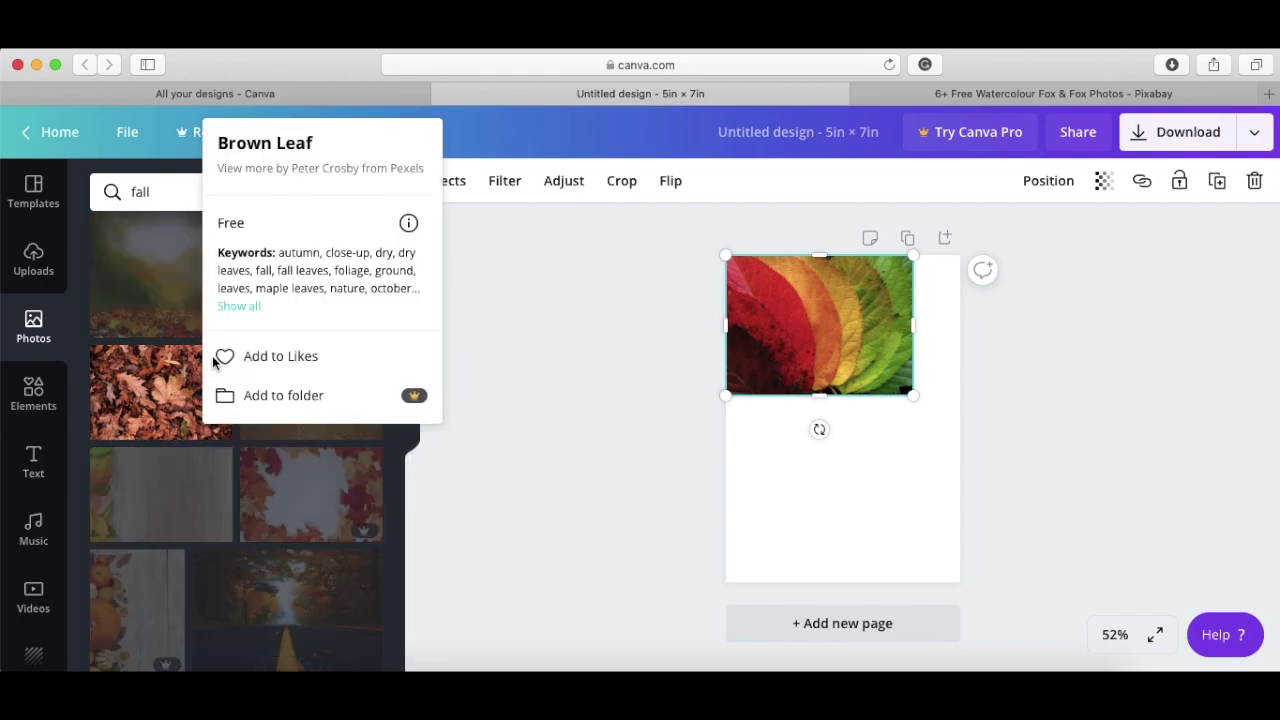
{"action": "left_click", "coordinate": [242, 358]}
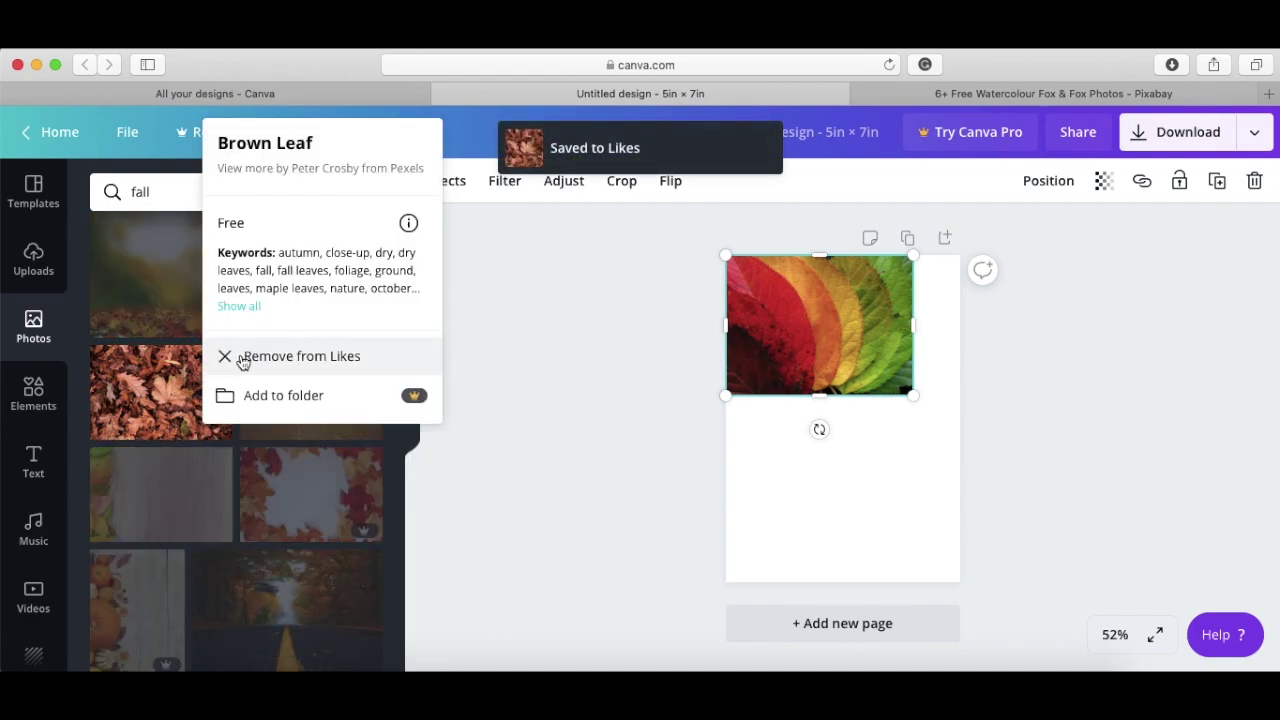
{"action": "left_click", "coordinate": [242, 358]}
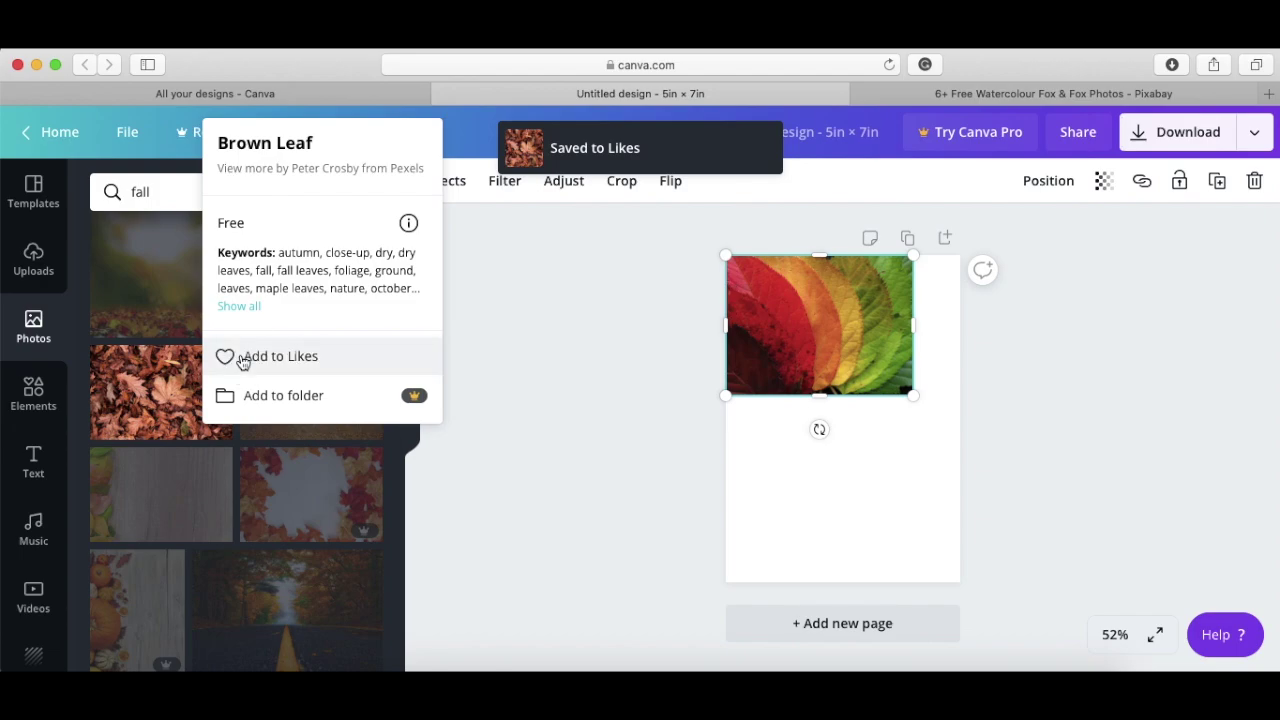
{"action": "left_click", "coordinate": [549, 413]}
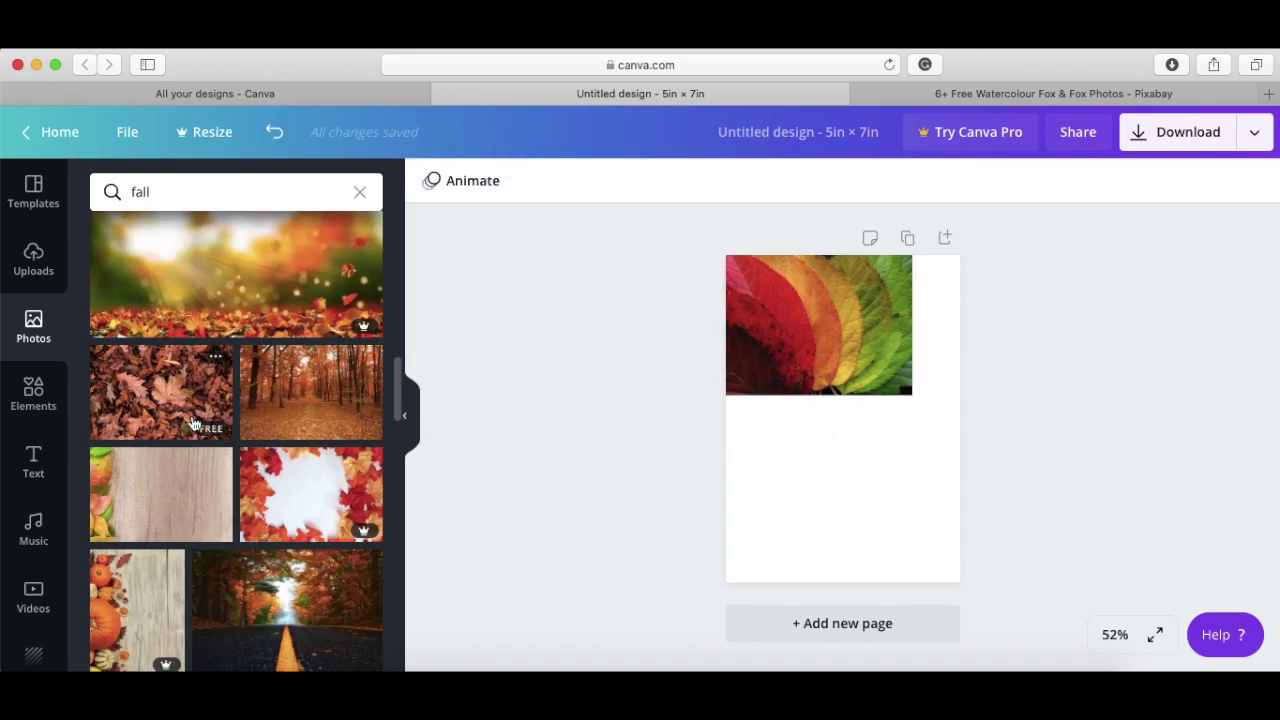
{"action": "scroll", "coordinate": [236, 440], "scroll_direction": "down", "scroll_amount": 5}
{"action": "scroll", "coordinate": [20, 522], "scroll_direction": "down", "scroll_amount": 3}
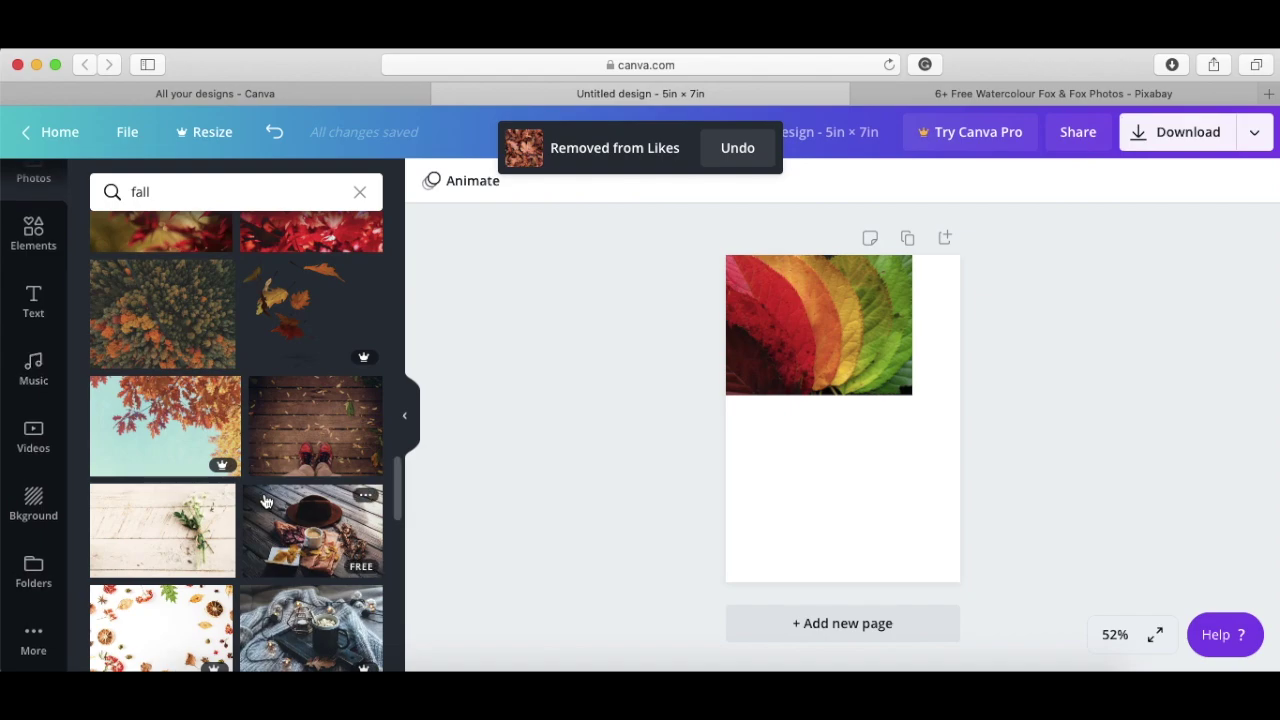
{"action": "scroll", "coordinate": [265, 501], "scroll_direction": "up", "scroll_amount": 10}
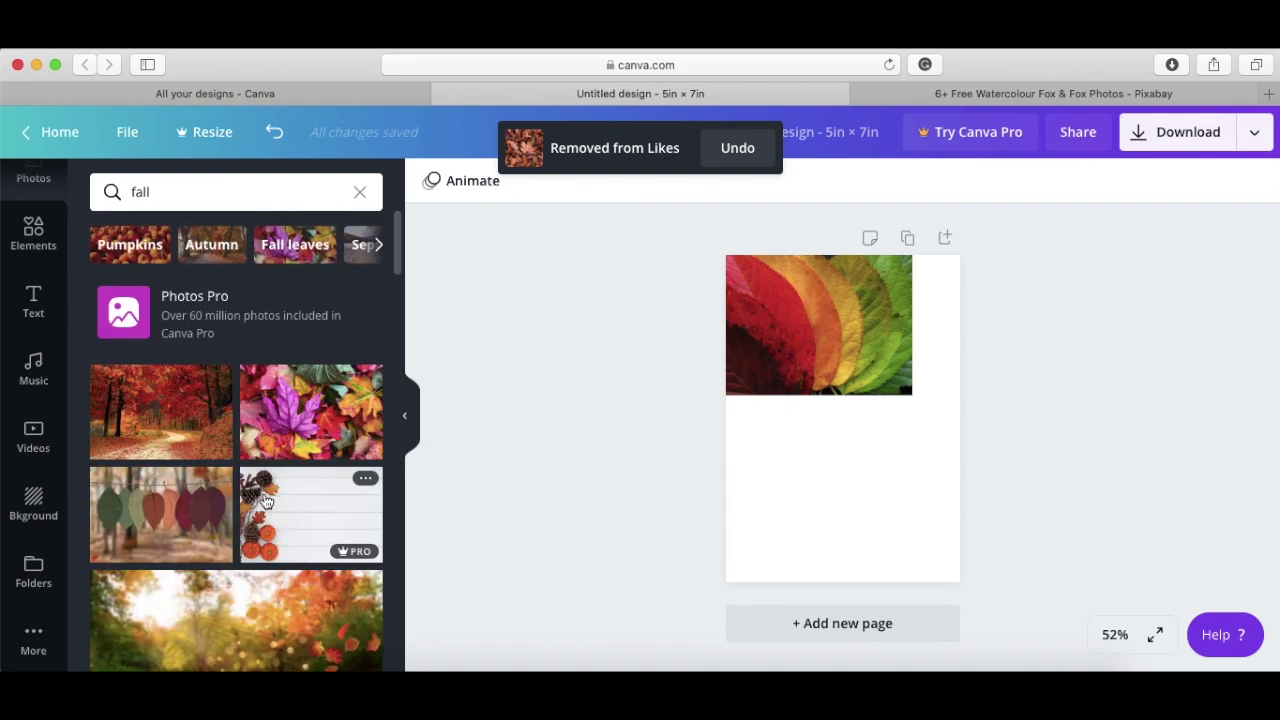
- Resize and move the leaf photo, then delete it from the page
{"action": "left_click", "coordinate": [815, 350]}
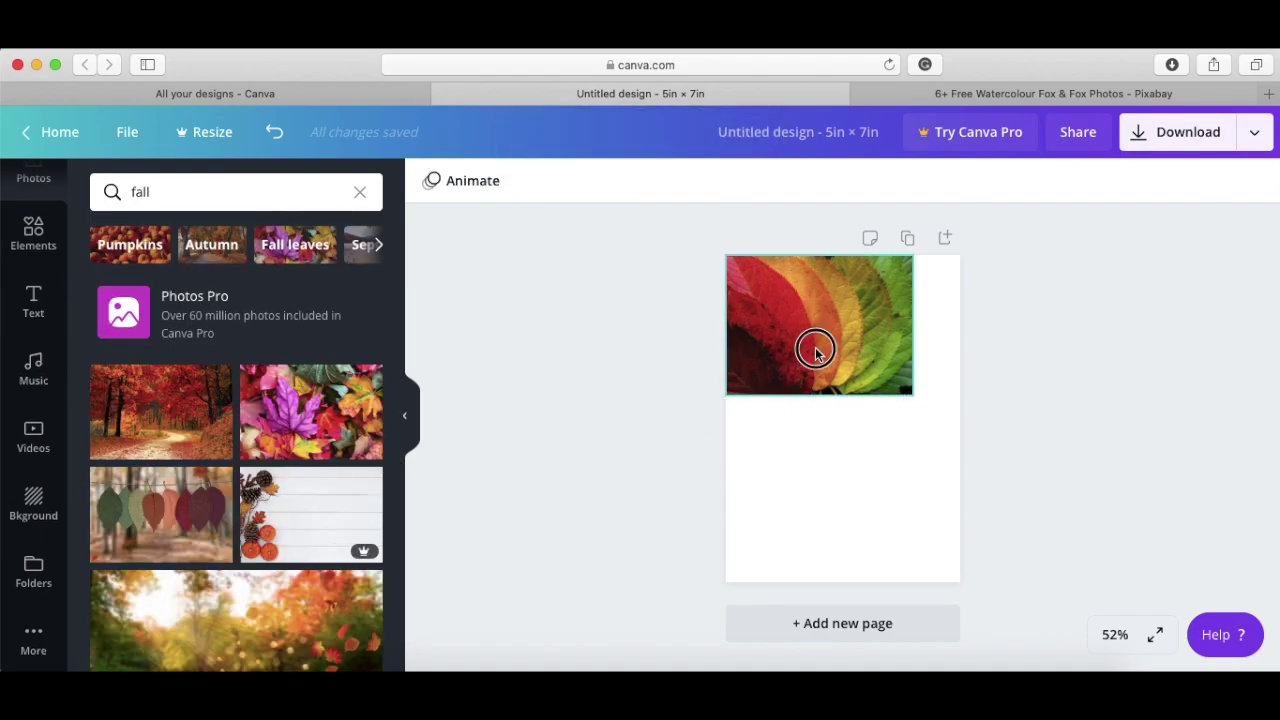
{"action": "left_click_drag", "start_coordinate": [912, 399], "coordinate": [850, 432]}
{"action": "left_click_drag", "start_coordinate": [809, 336], "coordinate": [837, 426]}
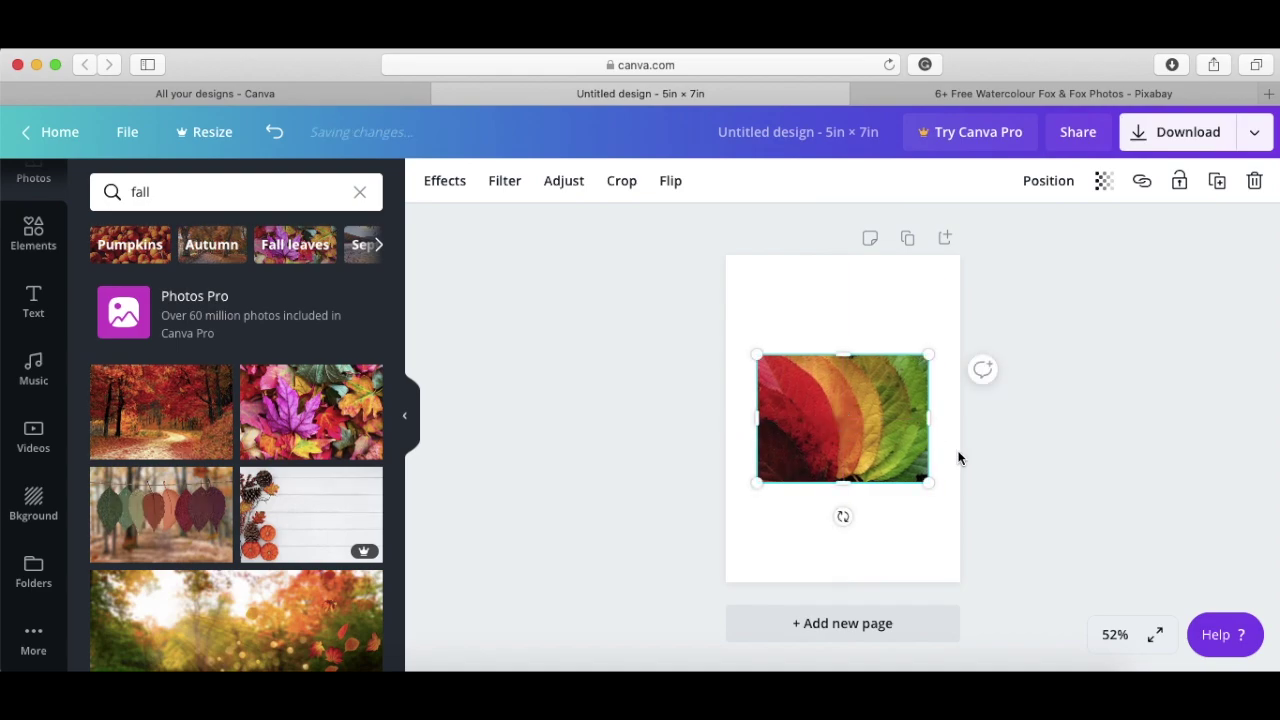
{"action": "key", "text": "Delete"}
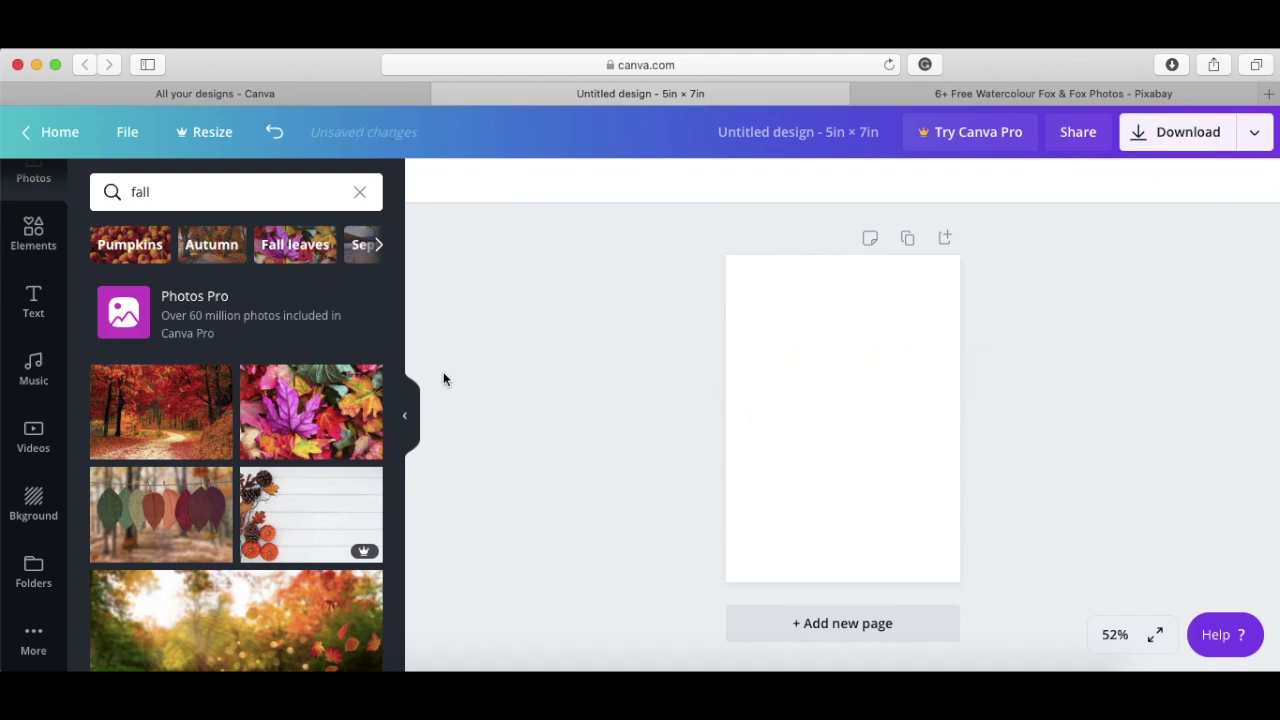
- Add the autumn forest photo, narrow it to 2.5 in wide, and place it top-left
{"action": "left_click_drag", "start_coordinate": [211, 413], "coordinate": [740, 334]}
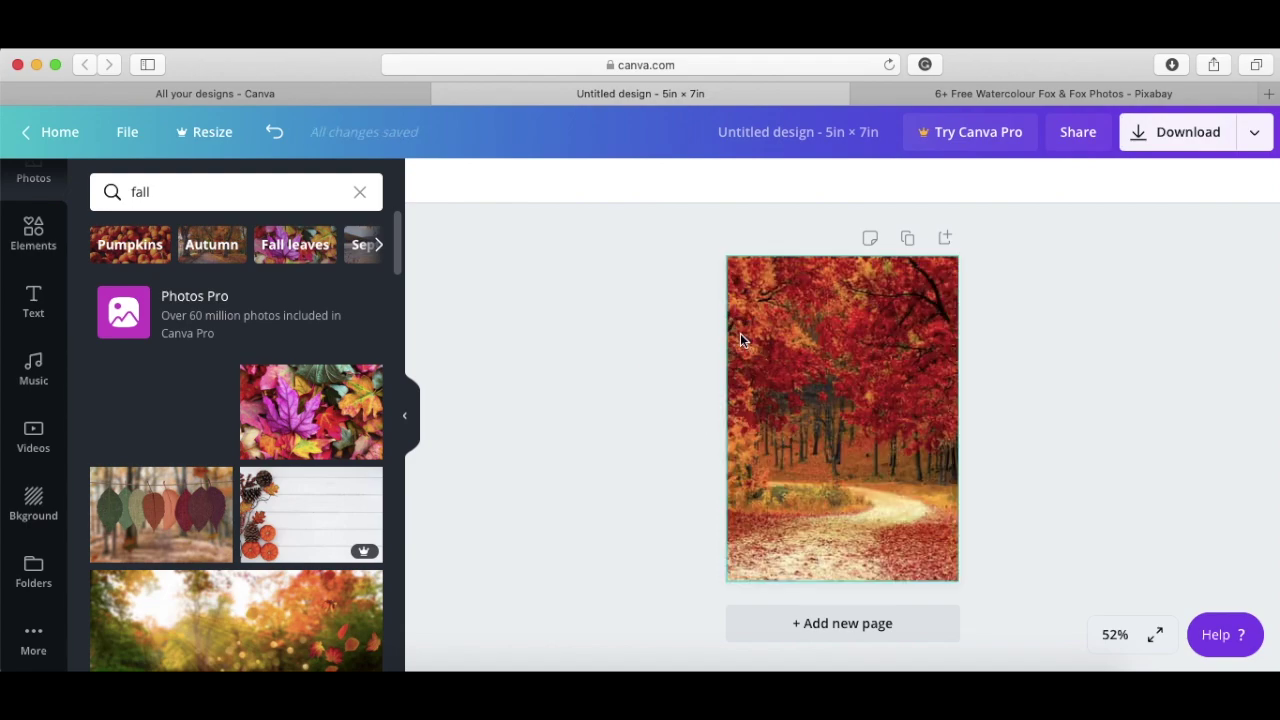
{"action": "left_click", "coordinate": [855, 400]}
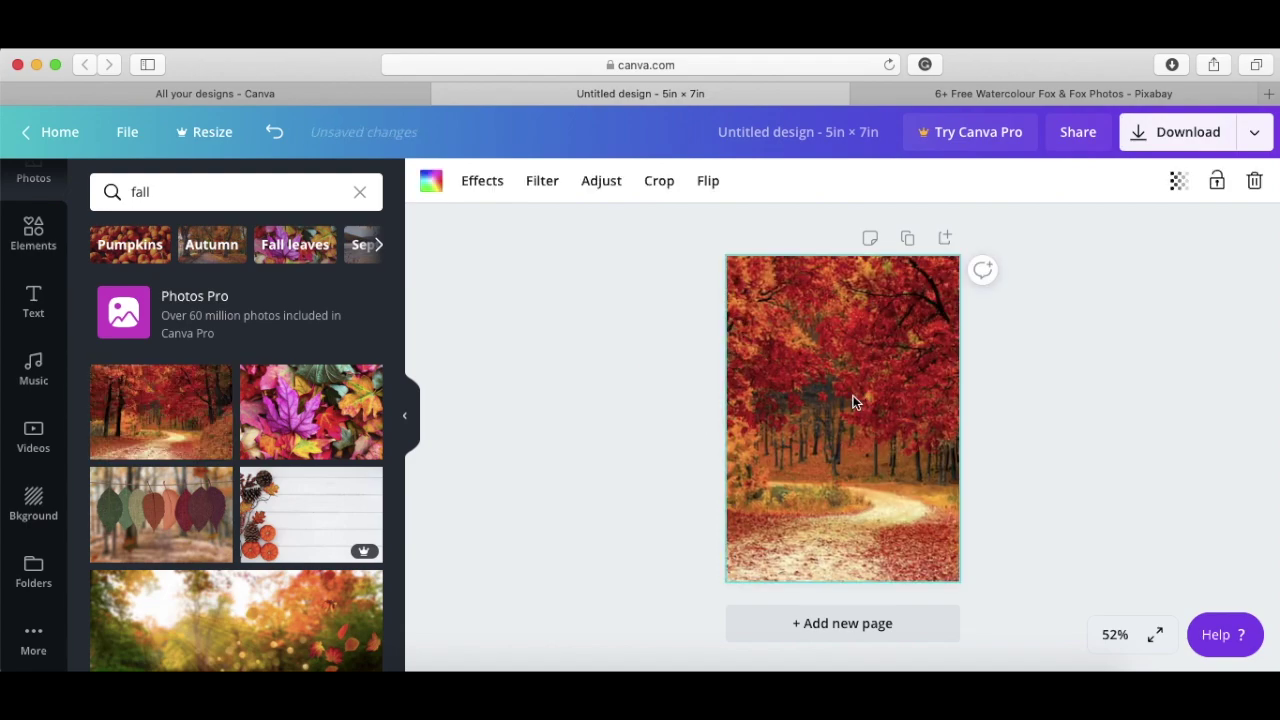
{"action": "key", "text": "Delete"}
{"action": "left_click_drag", "start_coordinate": [165, 425], "coordinate": [810, 430]}
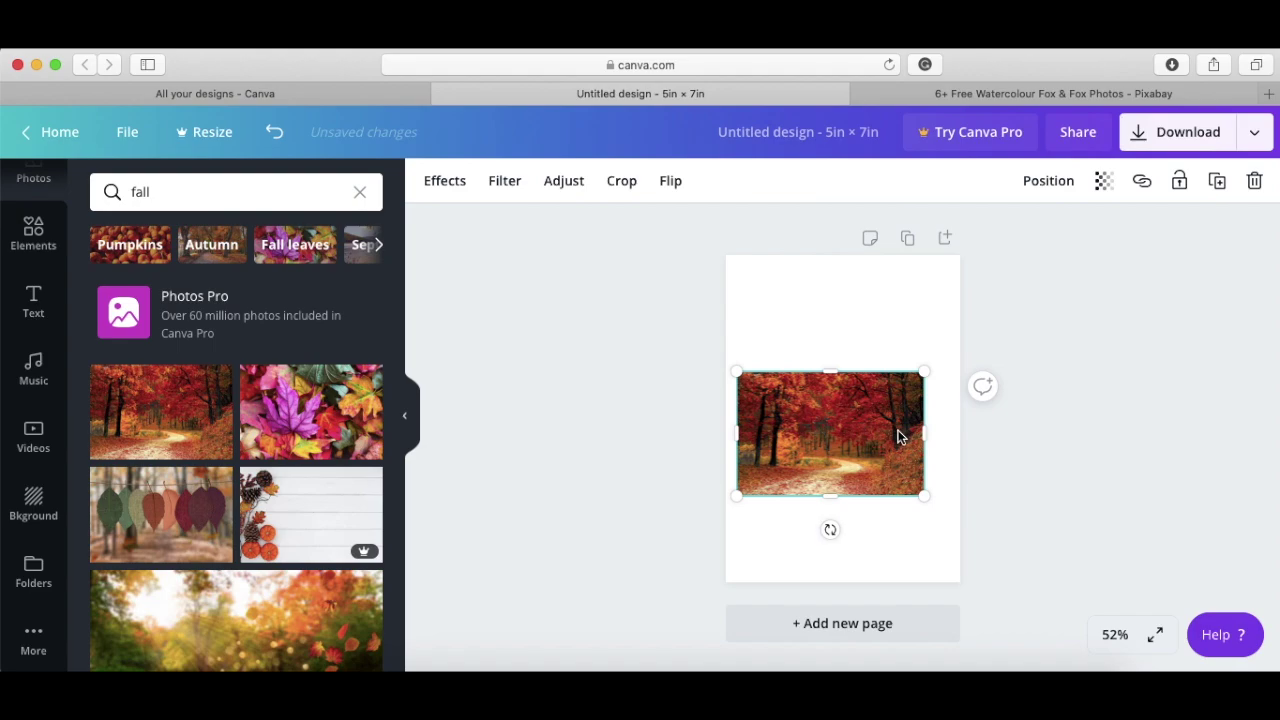
{"action": "left_click_drag", "start_coordinate": [922, 434], "coordinate": [808, 321]}
{"action": "left_click", "coordinate": [914, 457]}
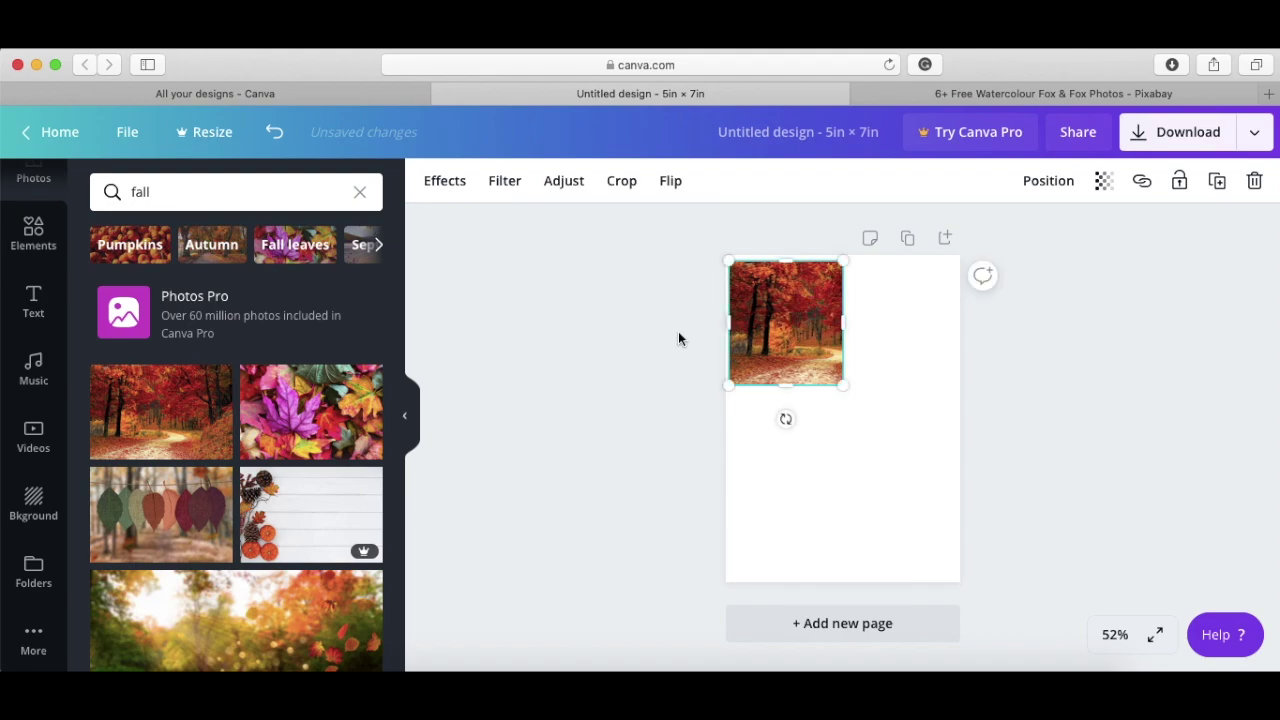
{"action": "scroll", "coordinate": [230, 514], "scroll_direction": "down", "scroll_amount": 3}
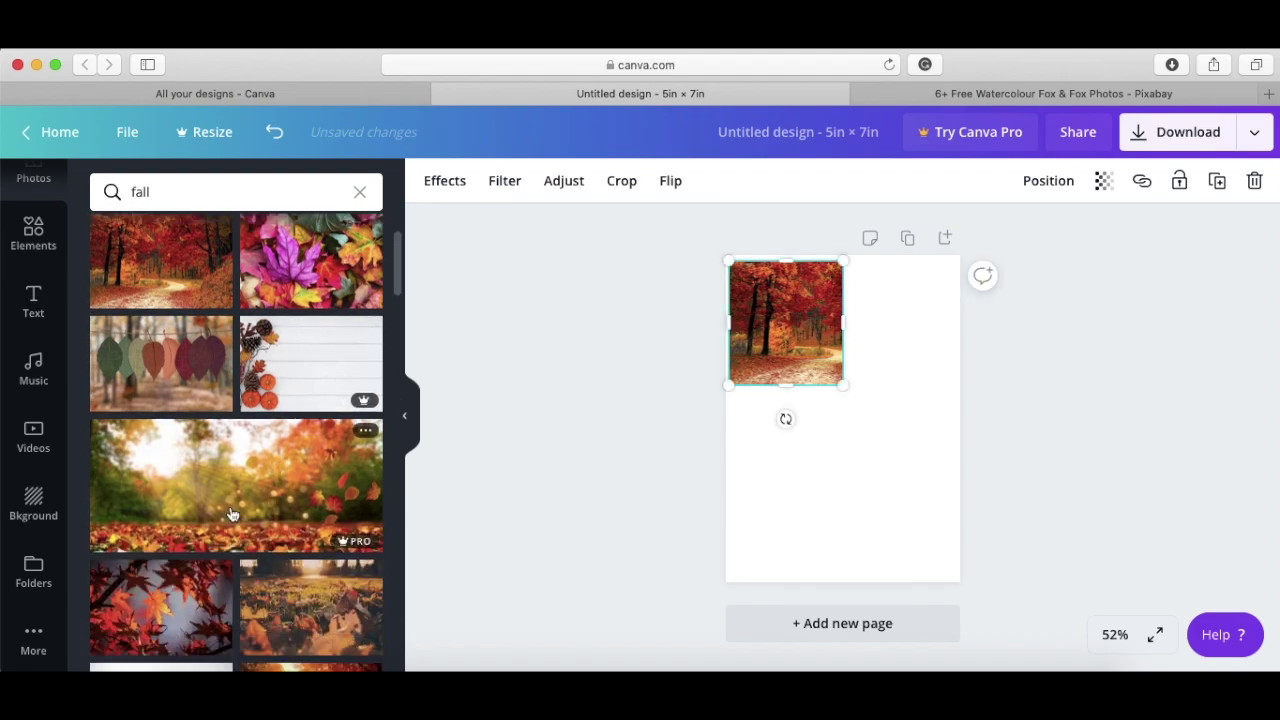
{"action": "scroll", "coordinate": [160, 295], "scroll_direction": "up", "scroll_amount": 3}
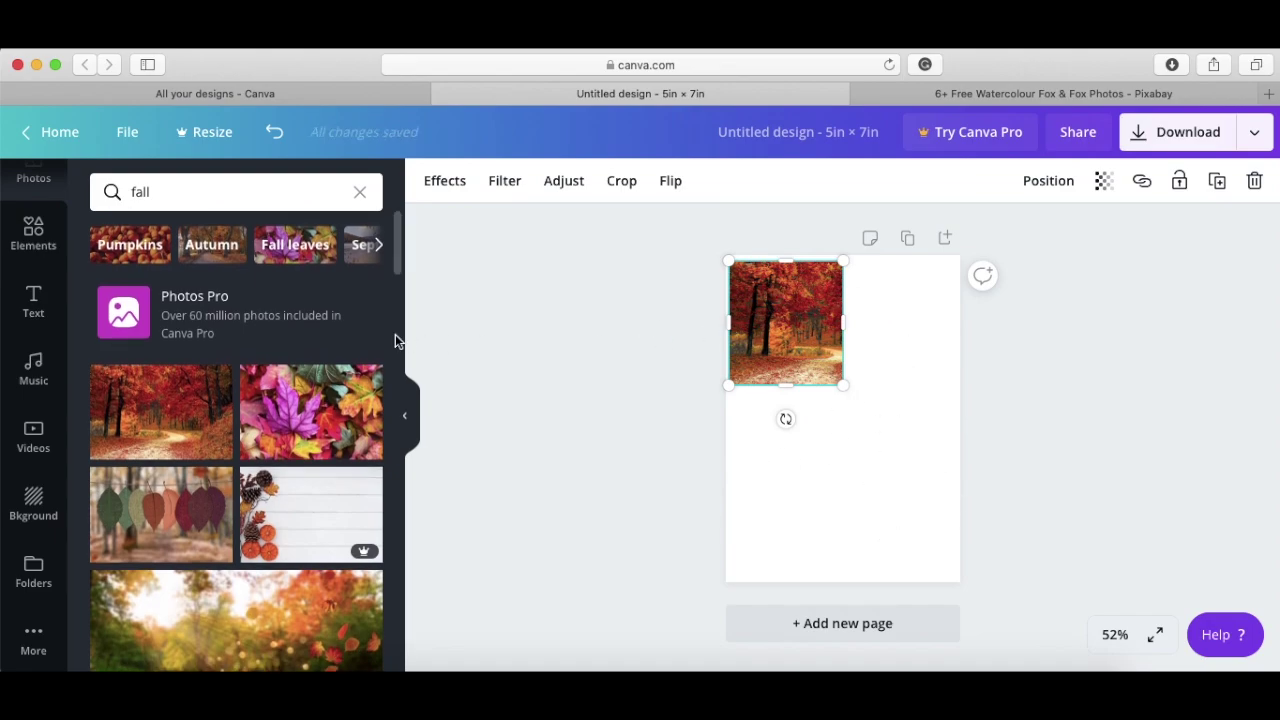
{"action": "left_click", "coordinate": [970, 94]}
{"action": "left_click", "coordinate": [734, 98]}
{"action": "scroll", "coordinate": [47, 398], "scroll_direction": "up", "scroll_amount": 1}
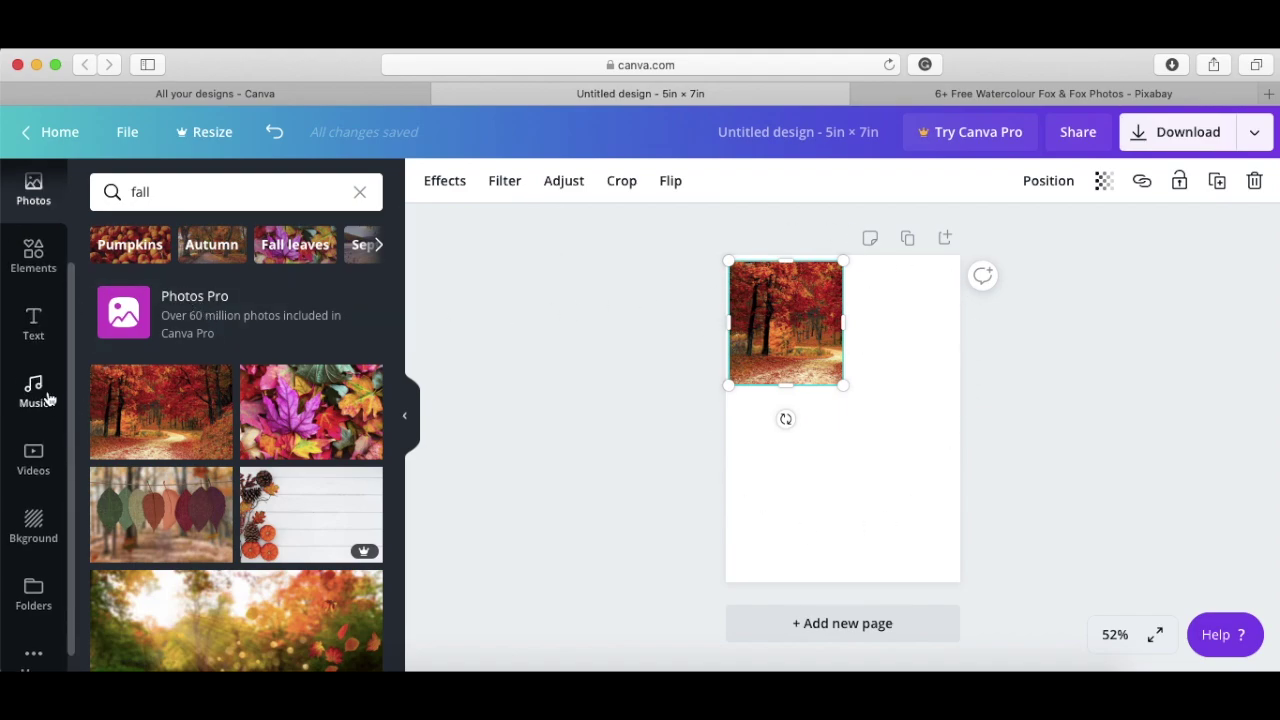
{"action": "scroll", "coordinate": [47, 398], "scroll_direction": "up", "scroll_amount": 3}
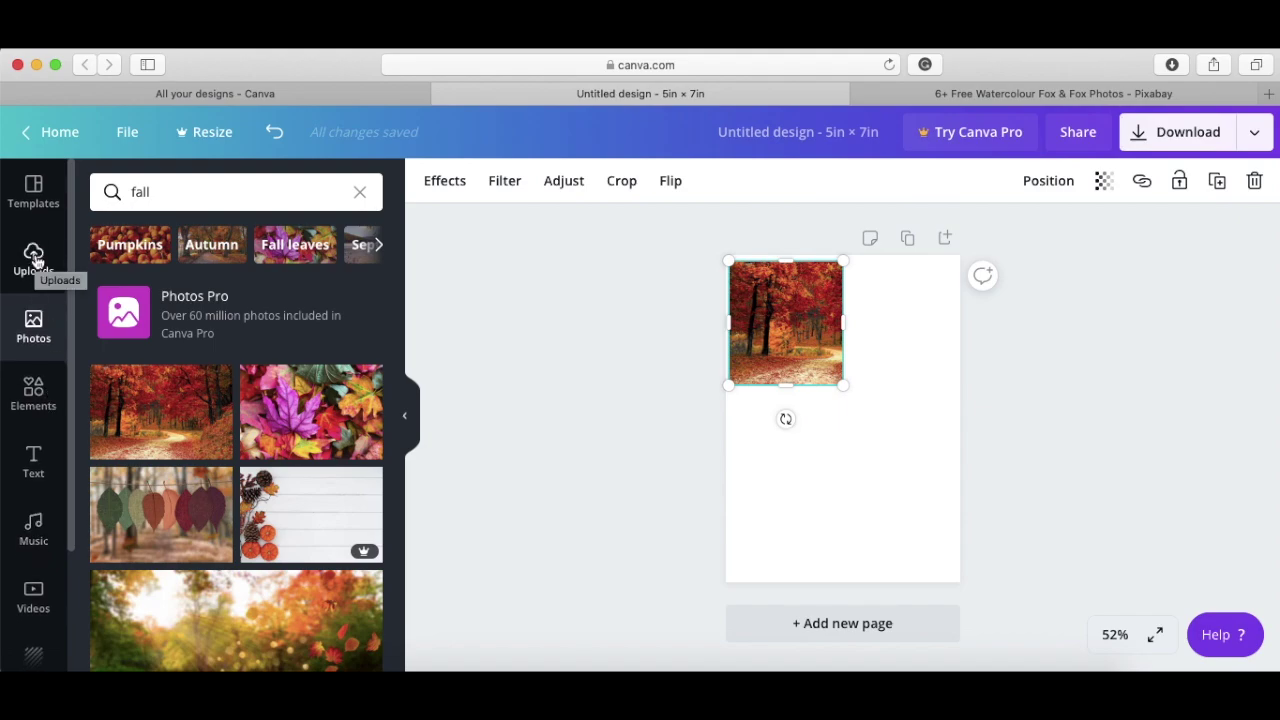
{"action": "left_click", "coordinate": [34, 262]}
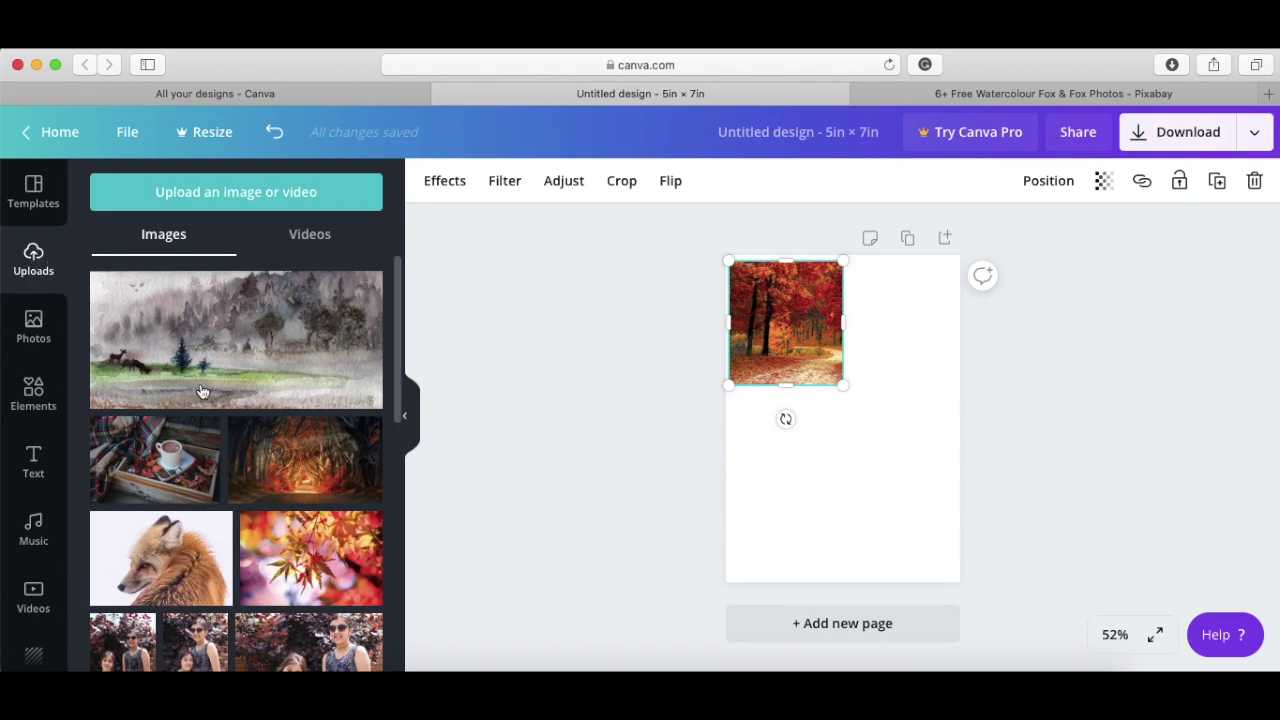
- Upload IMG_7094.PNG from the computer to Canva
{"action": "scroll", "coordinate": [200, 390], "scroll_direction": "down", "scroll_amount": 5}
{"action": "scroll", "coordinate": [229, 503], "scroll_direction": "up", "scroll_amount": 6}
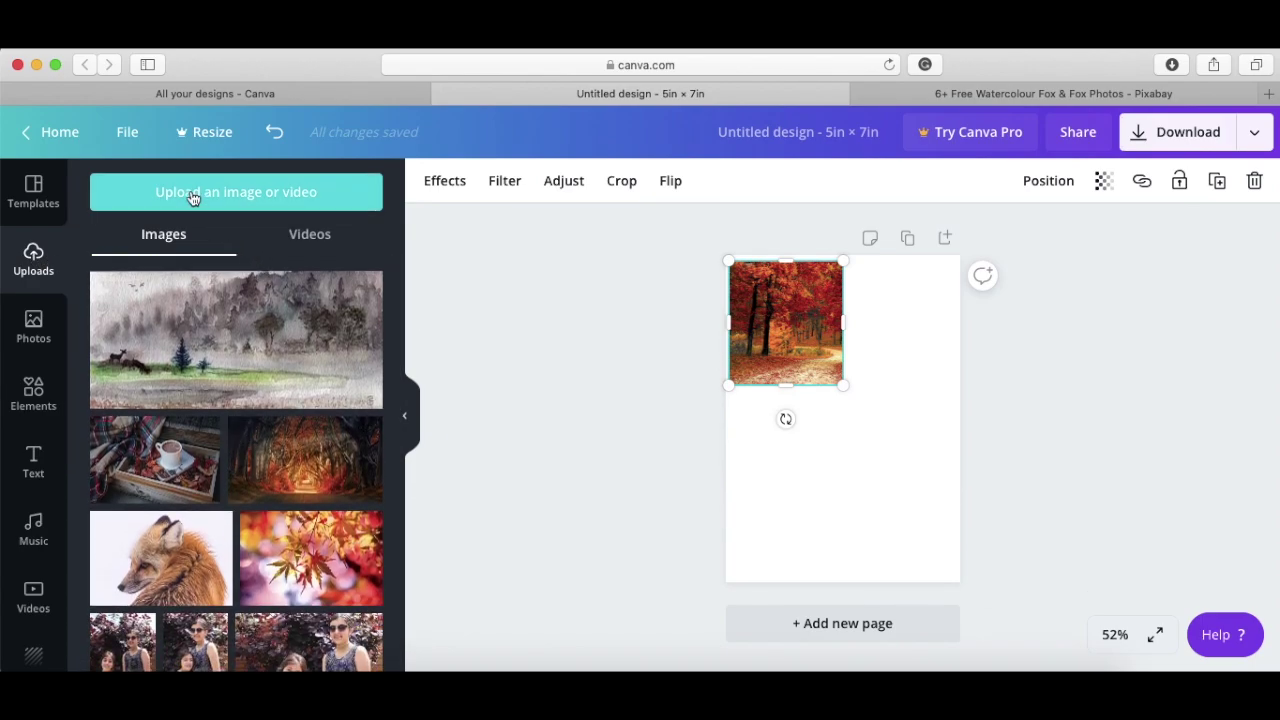
{"action": "left_click", "coordinate": [193, 193]}
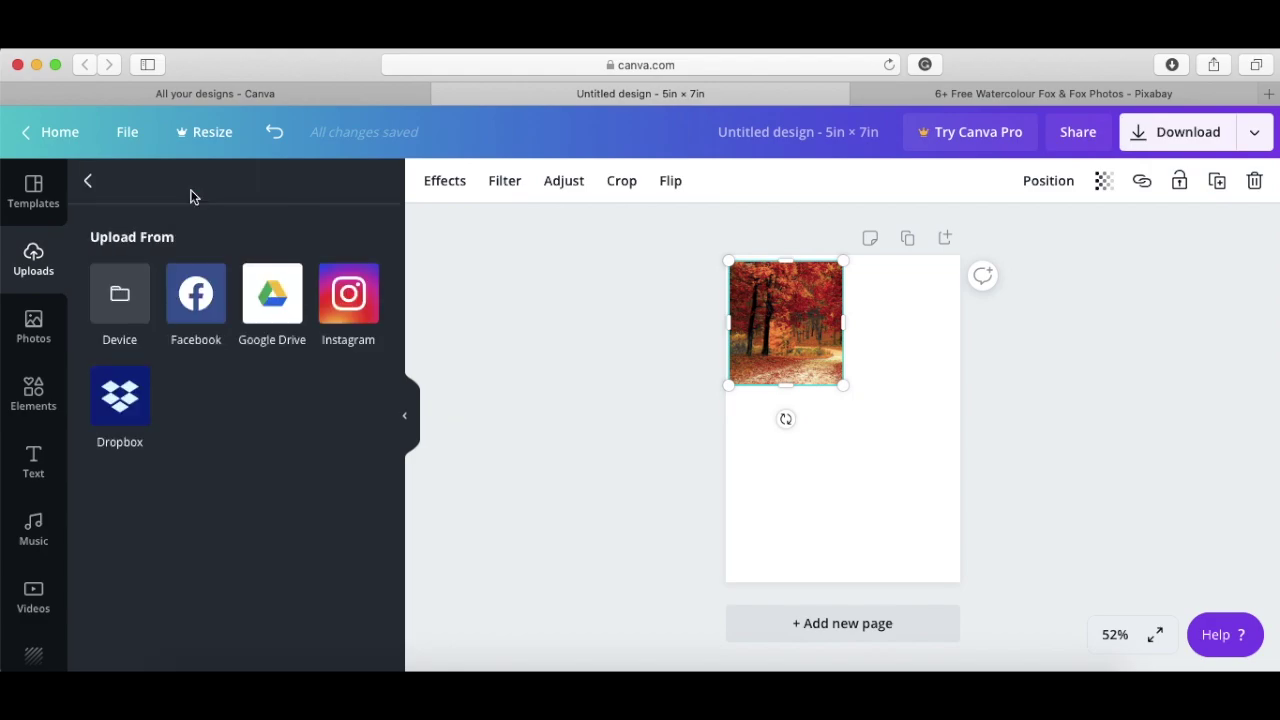
{"action": "left_click", "coordinate": [116, 307]}
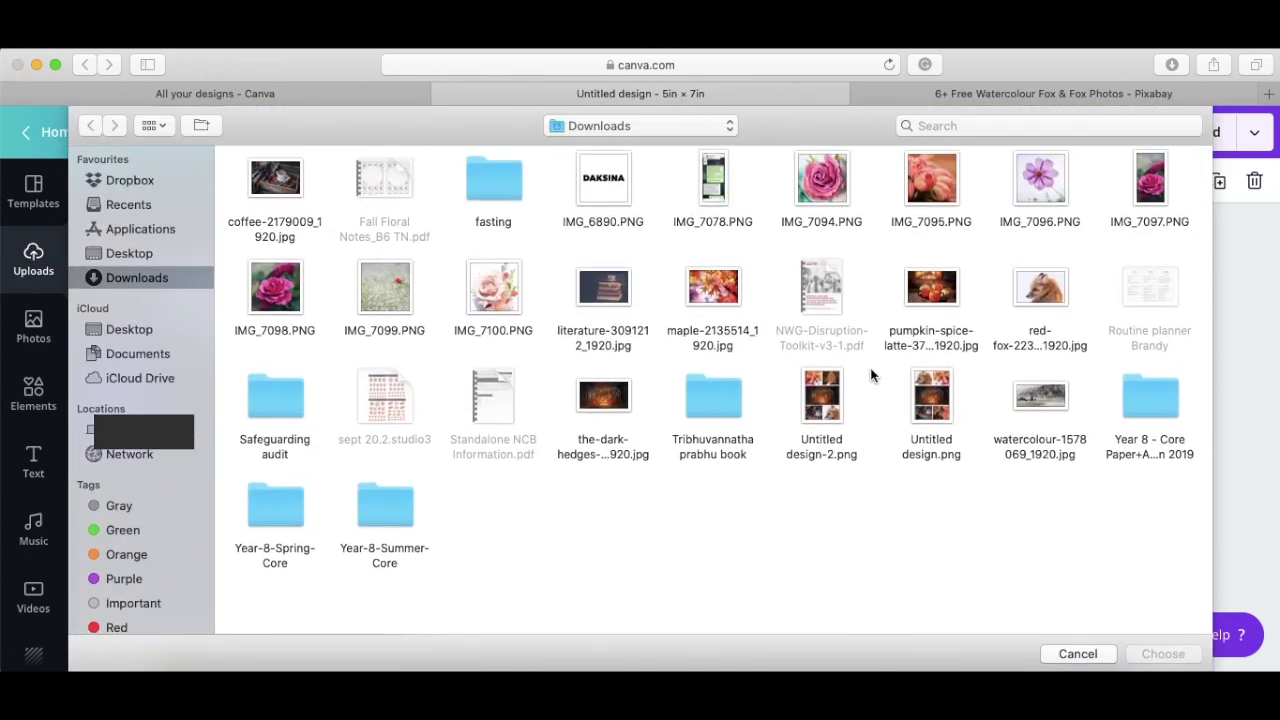
{"action": "left_click", "coordinate": [822, 185]}
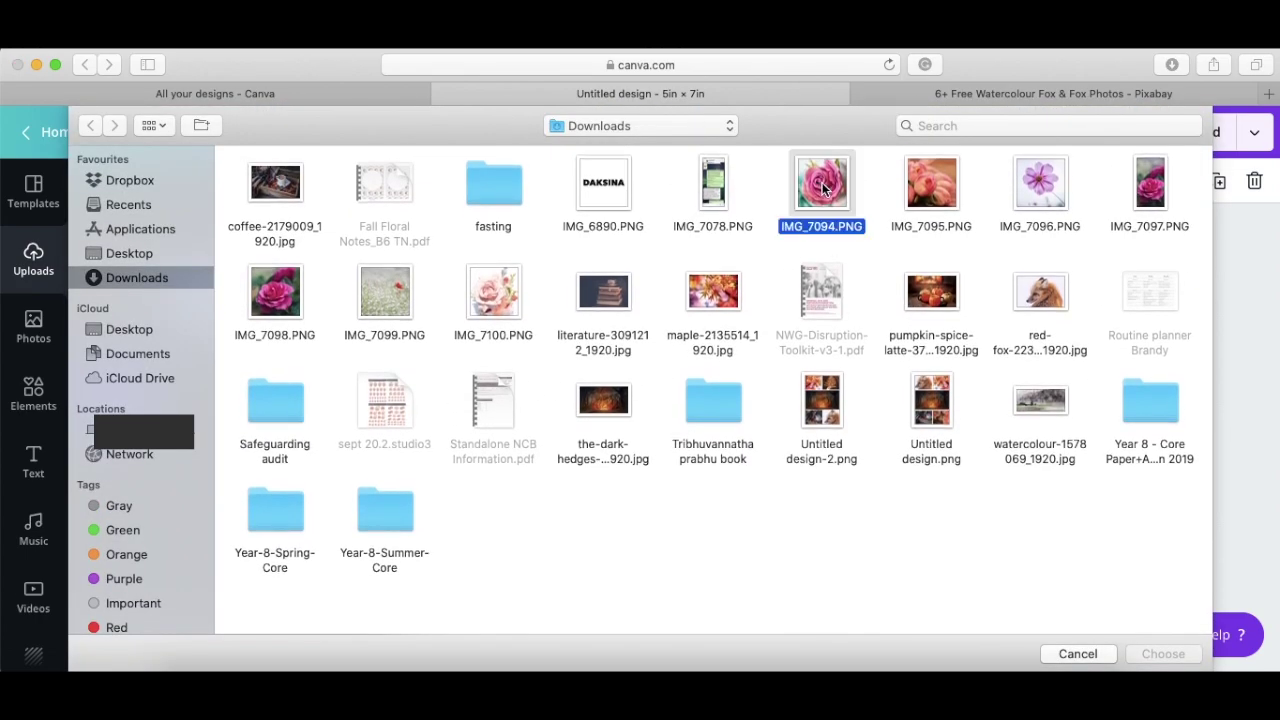
{"action": "key", "text": "Return"}
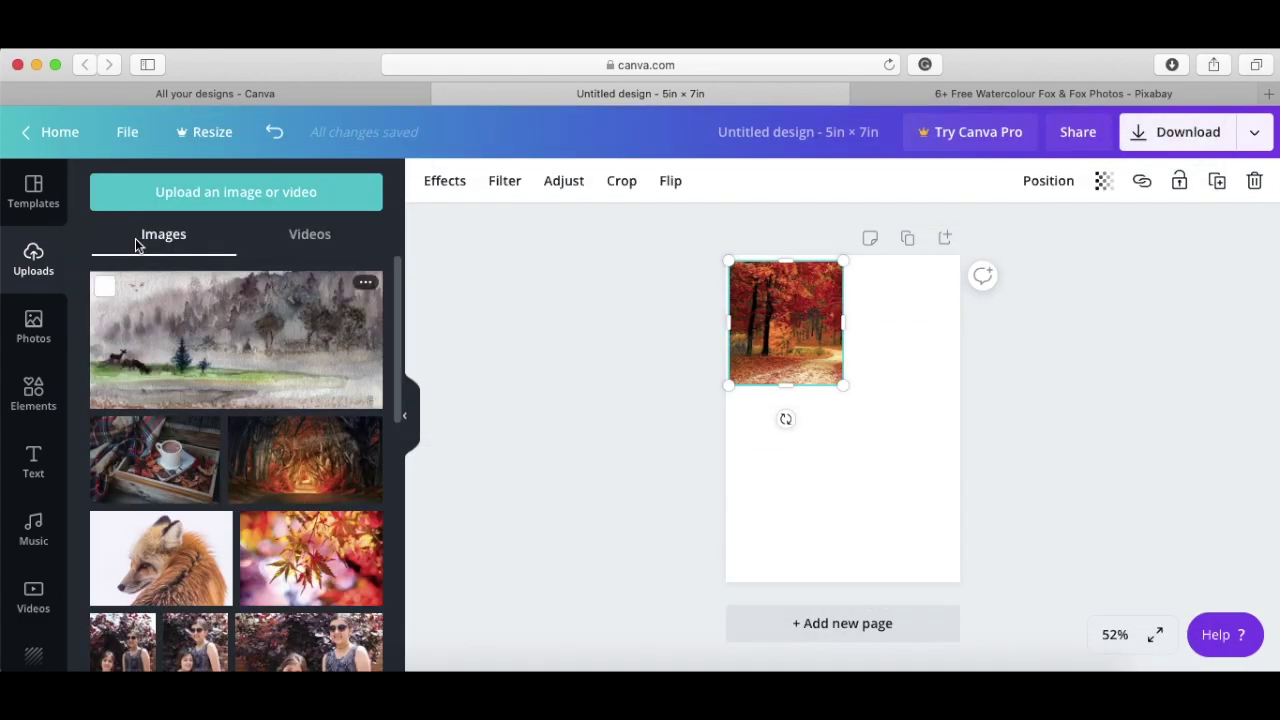
- Upload IMG_7095.PNG, IMG_7096.PNG and IMG_7097.PNG together
{"action": "left_click", "coordinate": [185, 192]}
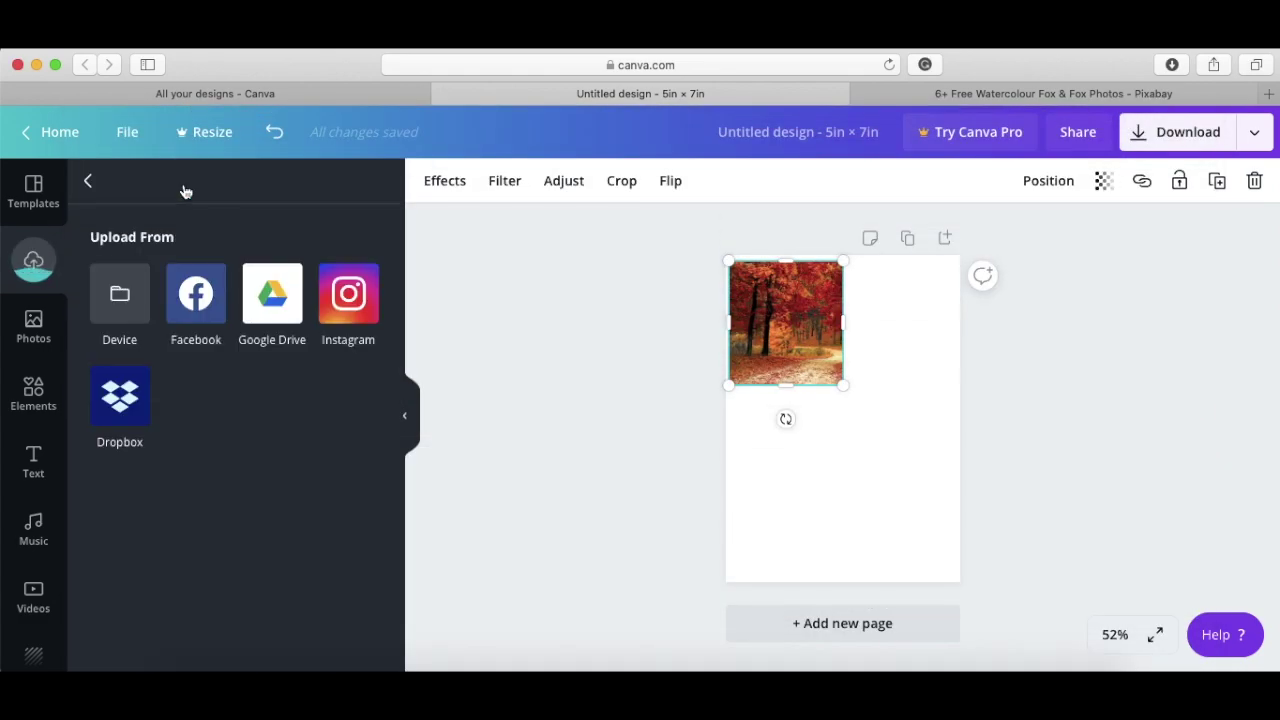
{"action": "left_click", "coordinate": [121, 292]}
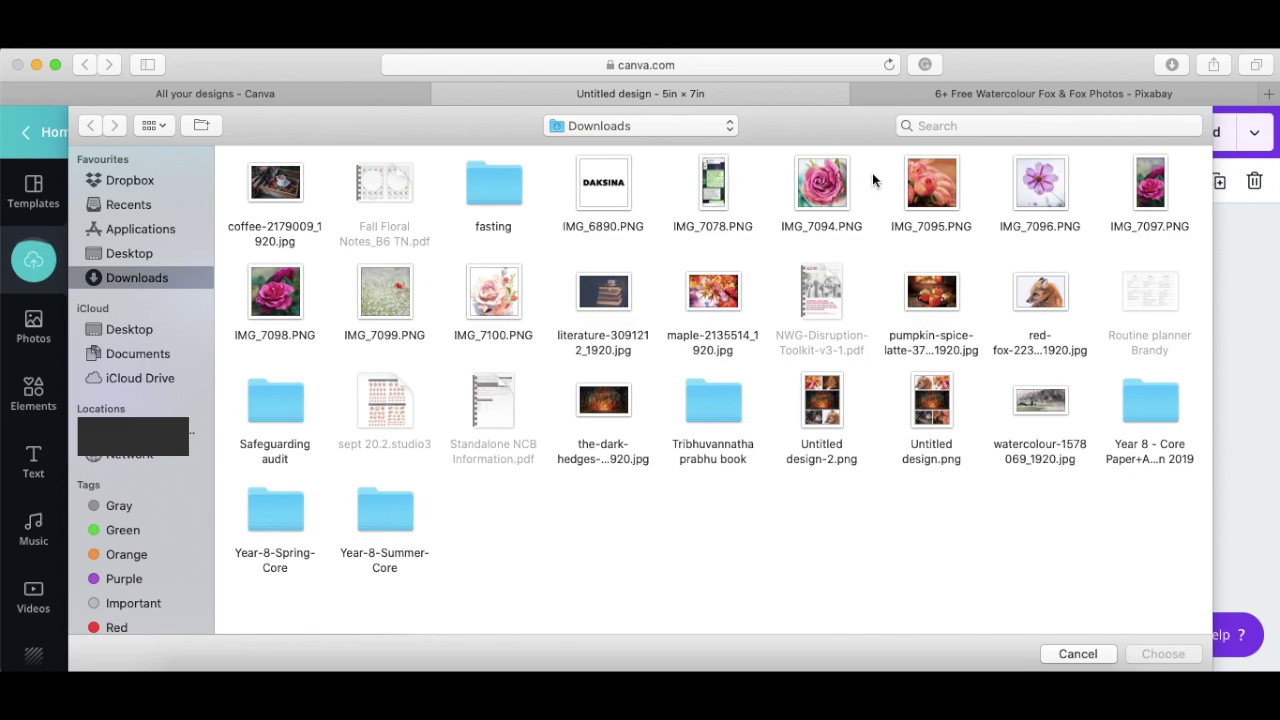
{"action": "left_click", "coordinate": [926, 186]}
{"action": "left_click", "coordinate": [1032, 185], "text": "super"}
{"action": "left_click", "coordinate": [1143, 195], "text": "super"}
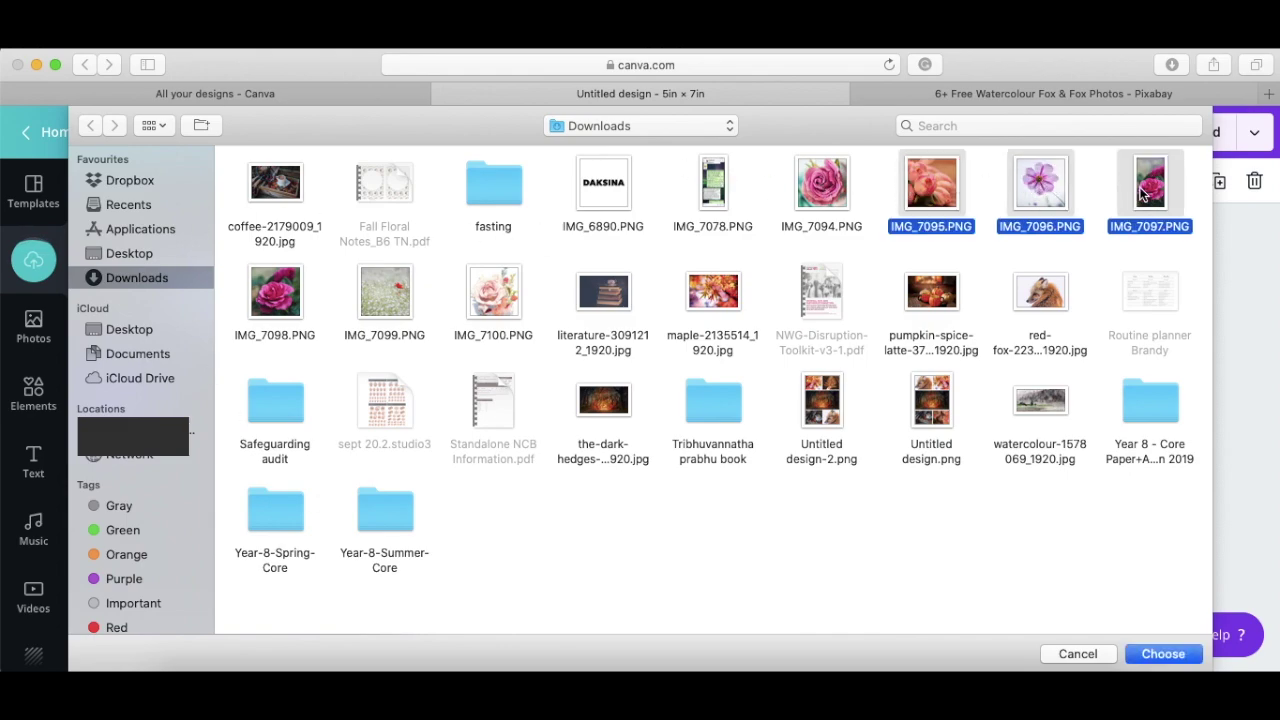
{"action": "left_click", "coordinate": [1153, 660]}
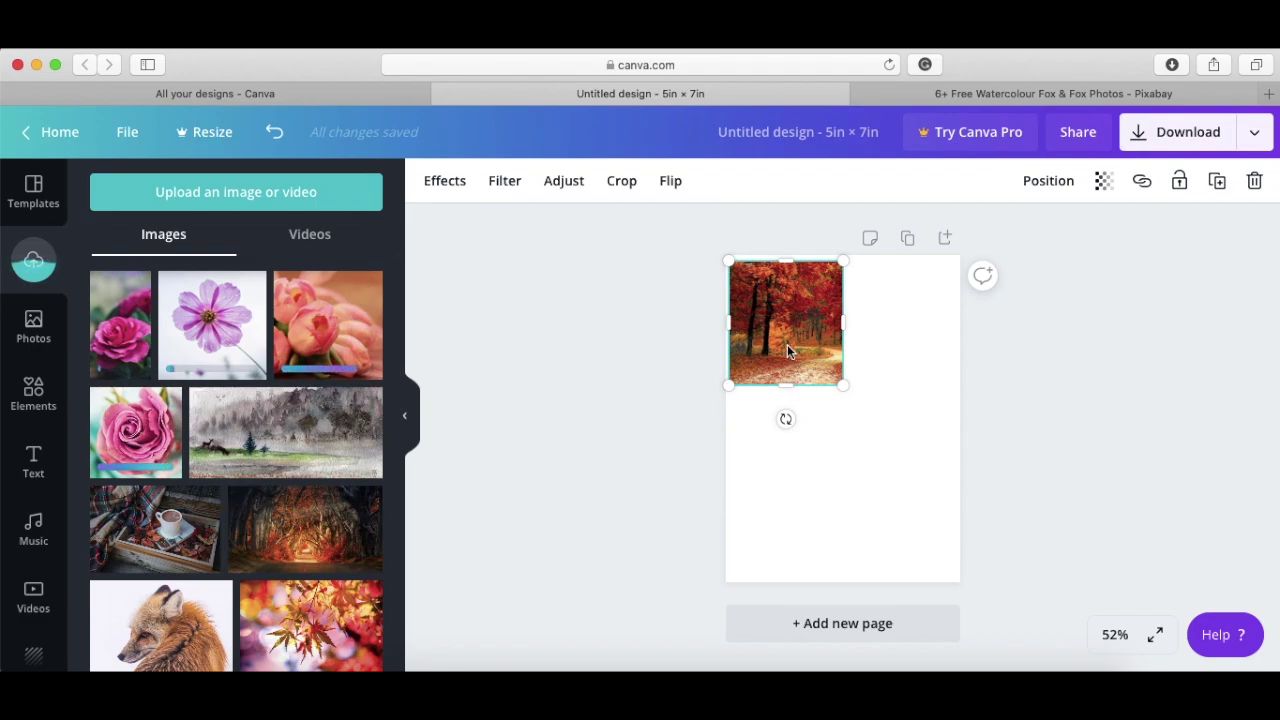
- Replace the red forest photo with the forest-tunnel photo, enlarged to 4.8 by 2.7 and centred
{"action": "key", "text": "Delete"}
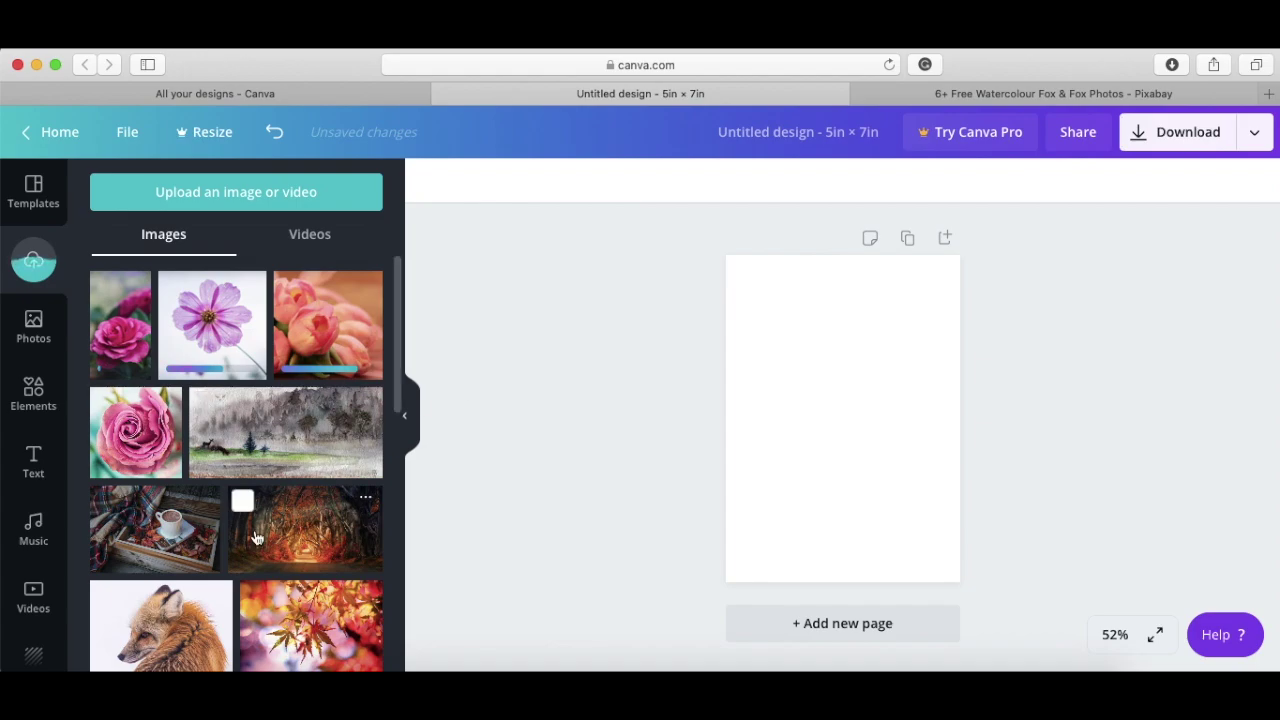
{"action": "left_click_drag", "start_coordinate": [819, 527], "coordinate": [816, 412]}
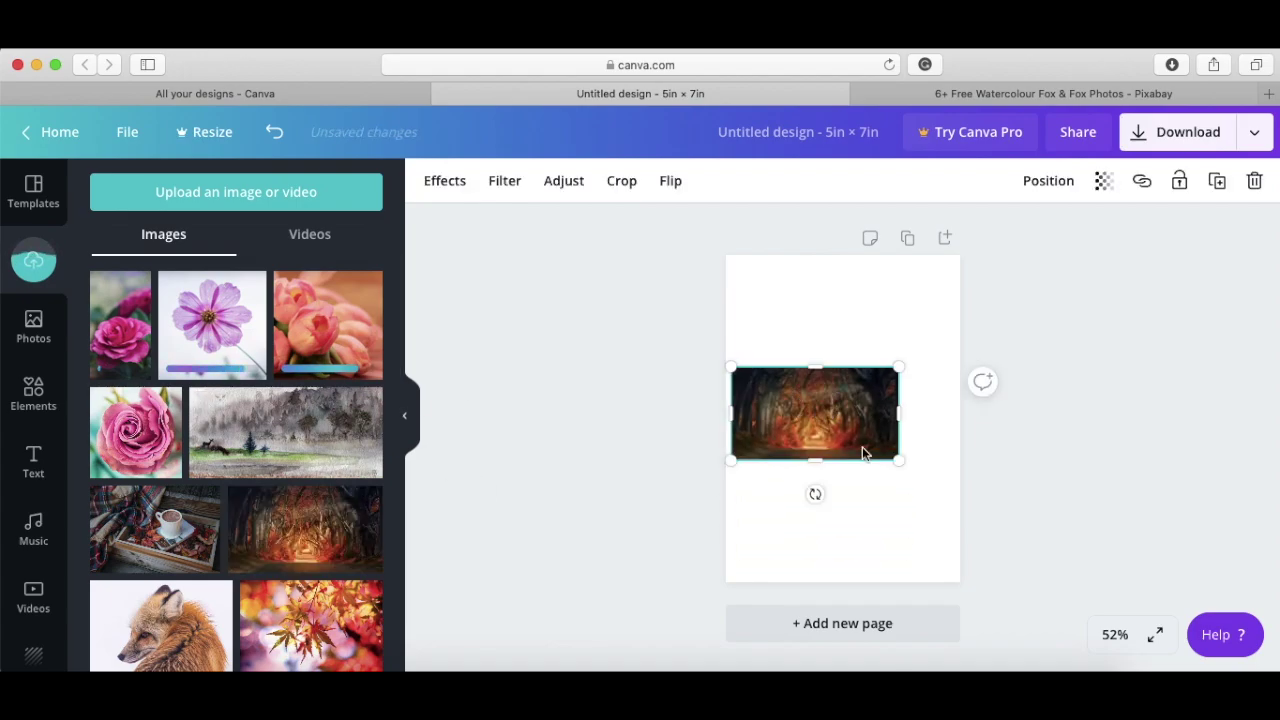
{"action": "left_click_drag", "start_coordinate": [897, 462], "coordinate": [950, 495]}
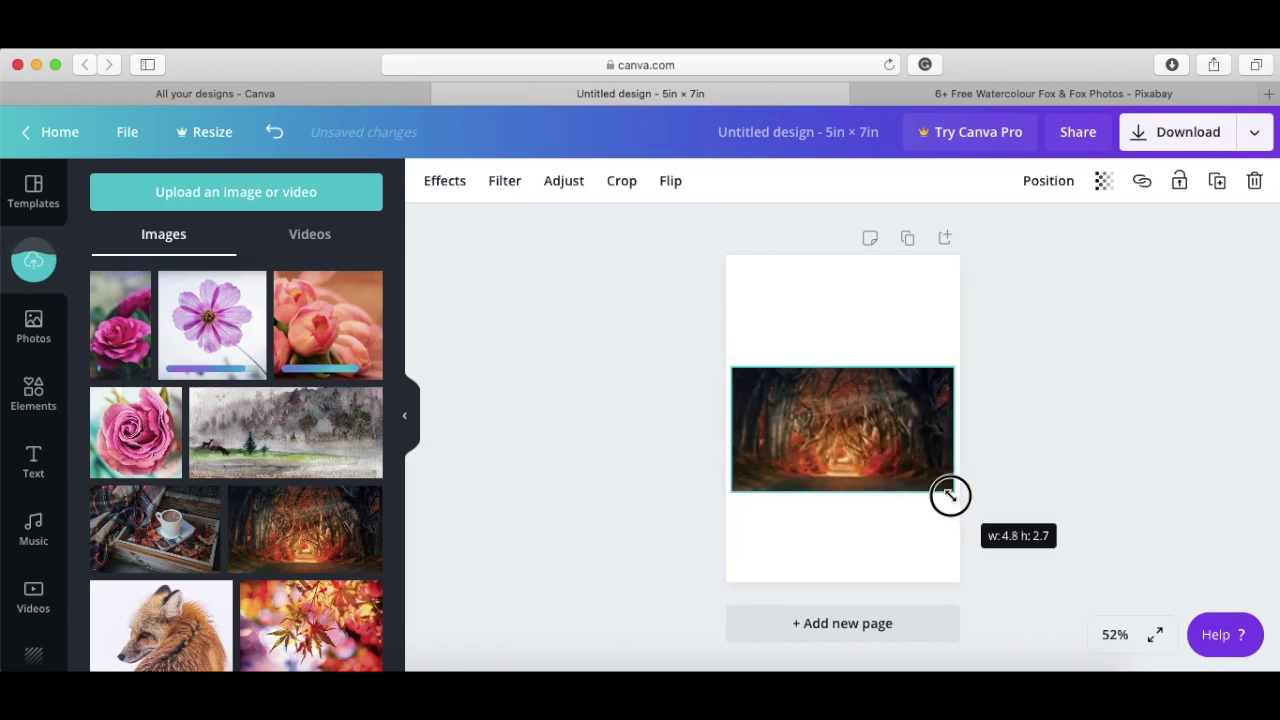
{"action": "left_click", "coordinate": [1051, 446]}
{"action": "left_click_drag", "start_coordinate": [878, 433], "coordinate": [879, 429]}
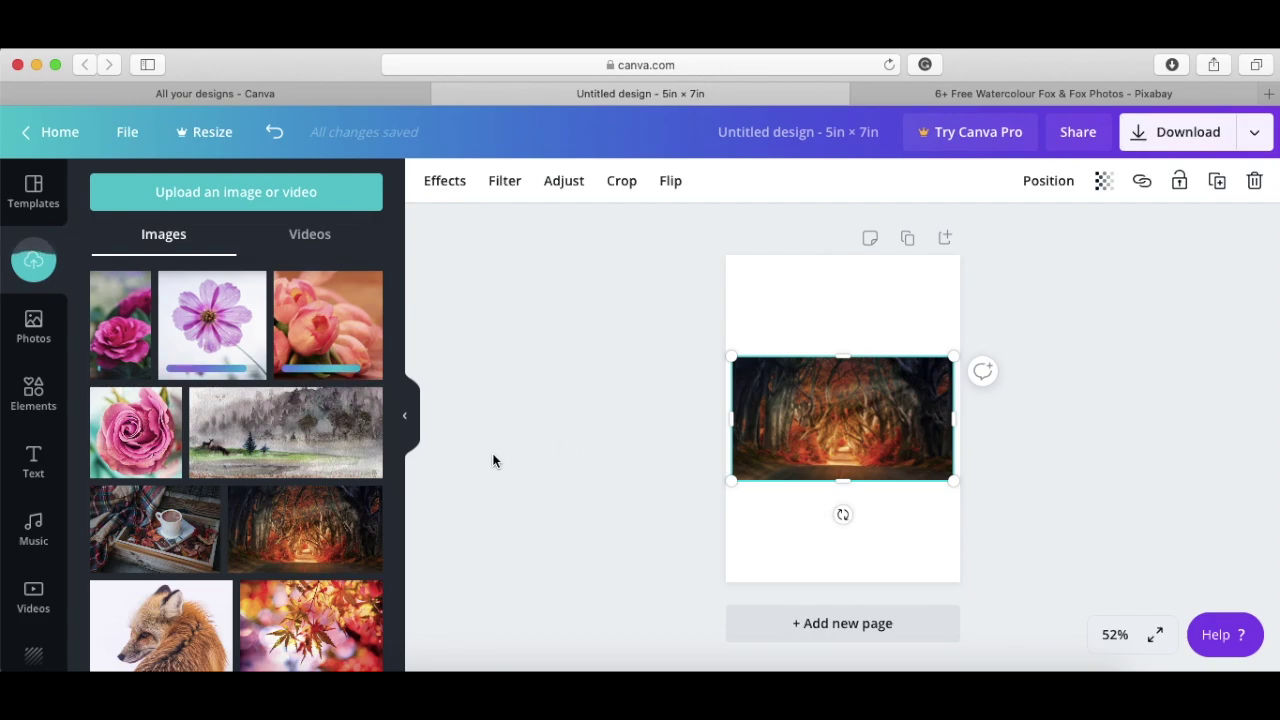
- Stretch the forest-tunnel photo's left side to the page edge, widening it to 4.9 in
{"action": "scroll", "coordinate": [818, 480], "scroll_direction": "up", "scroll_amount": 5}
{"action": "left_click", "coordinate": [539, 460]}
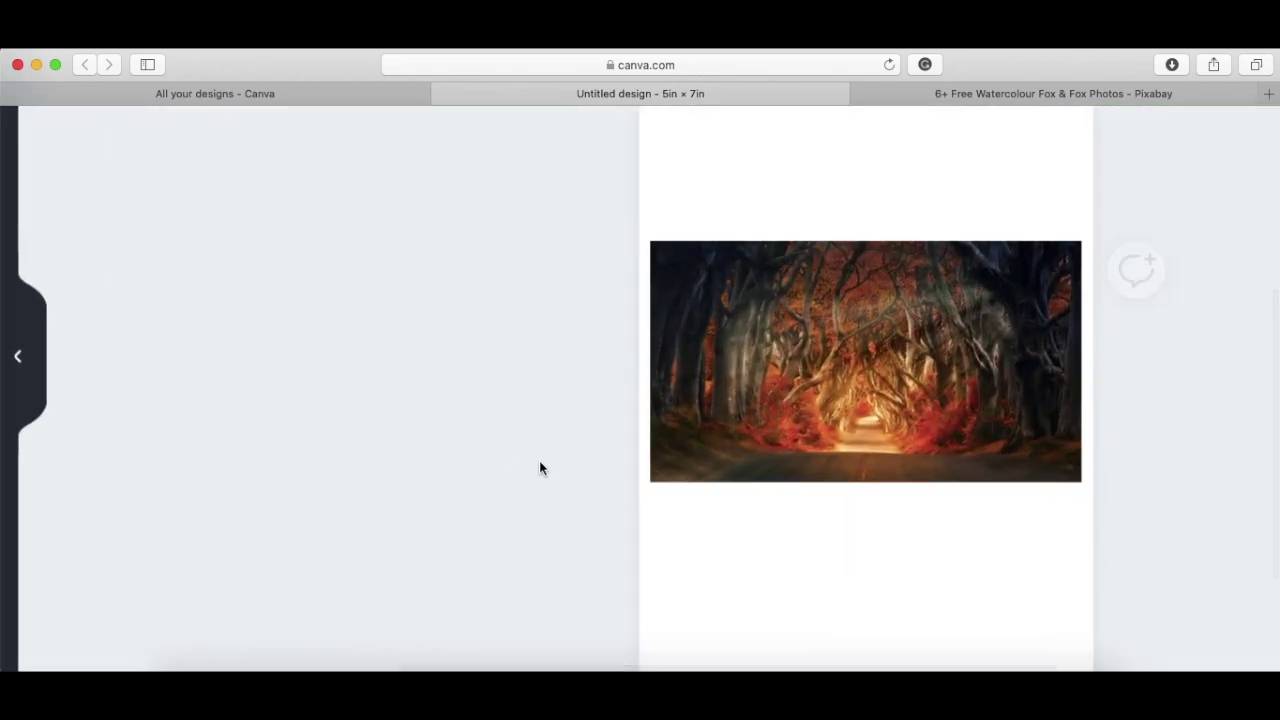
{"action": "left_click", "coordinate": [655, 367]}
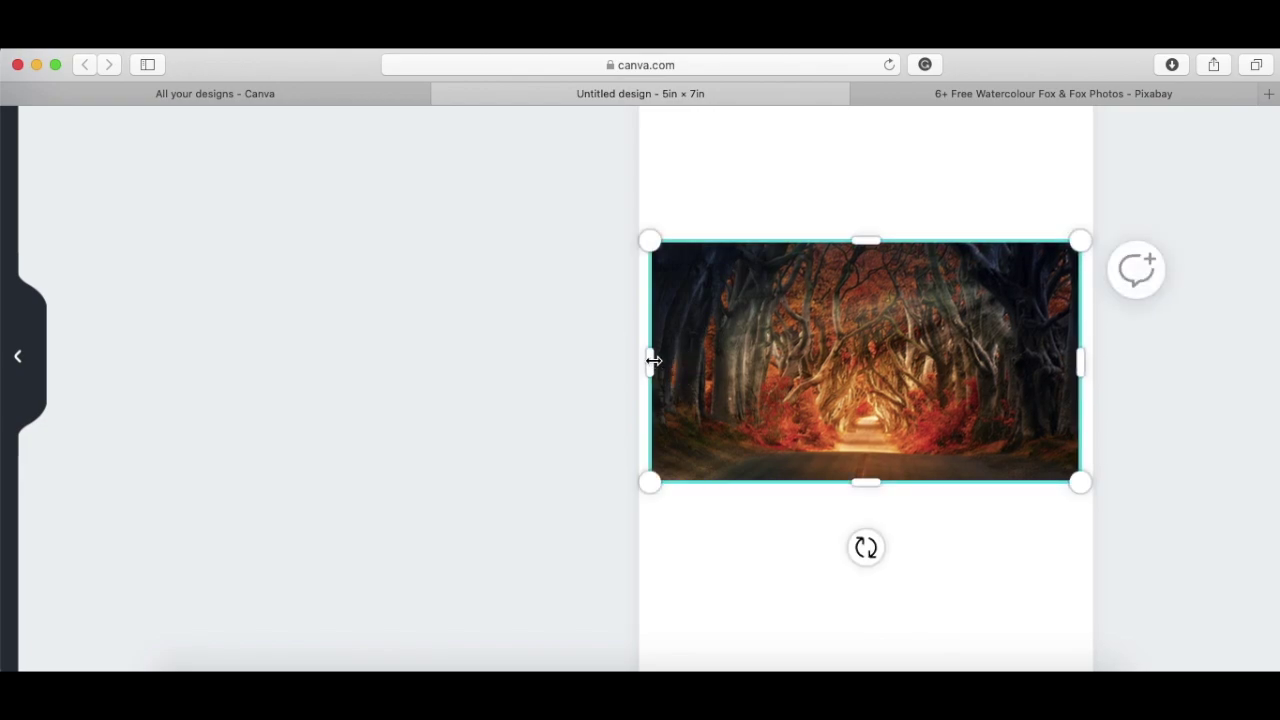
{"action": "mouse_move", "coordinate": [652, 360]}
{"action": "left_mouse_down"}
{"action": "mouse_move", "coordinate": [640, 360]}
{"action": "mouse_move", "coordinate": [651, 363]}
{"action": "left_mouse_up"}
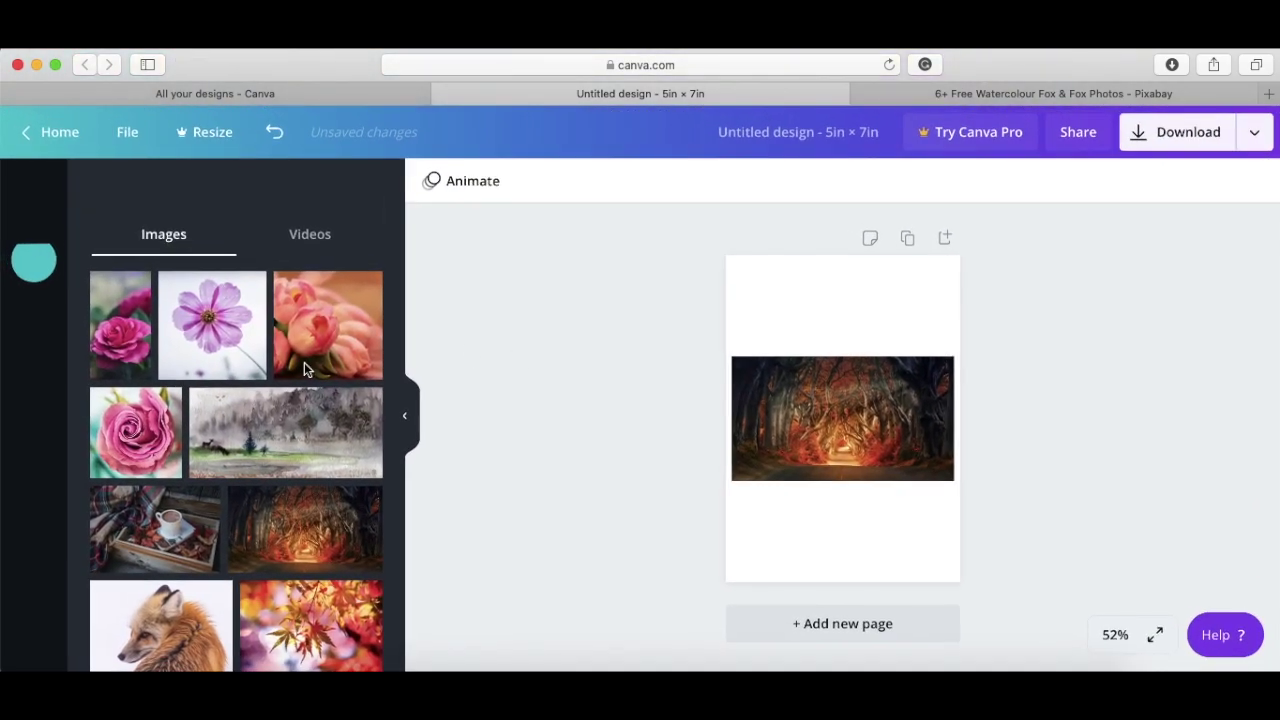
{"action": "scroll", "coordinate": [200, 450], "scroll_direction": "down", "scroll_amount": 2}
- Add the fox photo to the page and resize it to 2.3 by 2
{"action": "left_click_drag", "start_coordinate": [167, 484], "coordinate": [891, 518]}
{"action": "left_click_drag", "start_coordinate": [981, 529], "coordinate": [953, 527]}
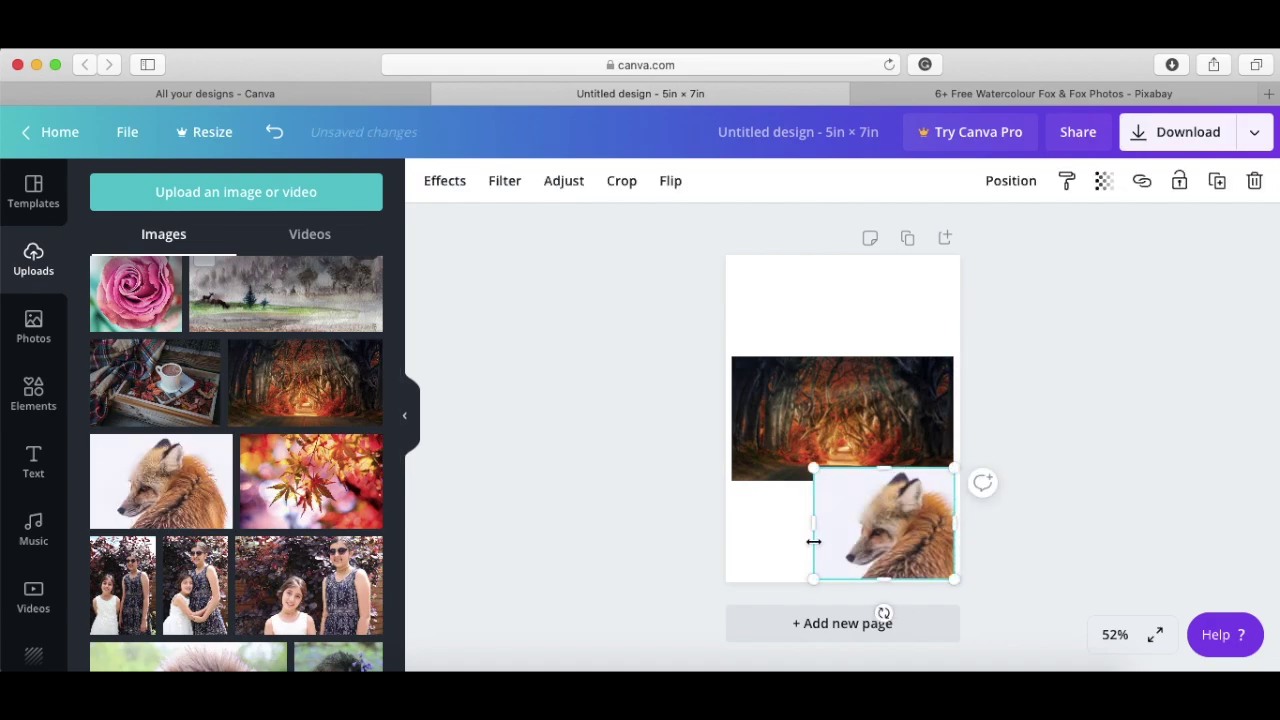
{"action": "left_click_drag", "start_coordinate": [814, 525], "coordinate": [838, 523]}
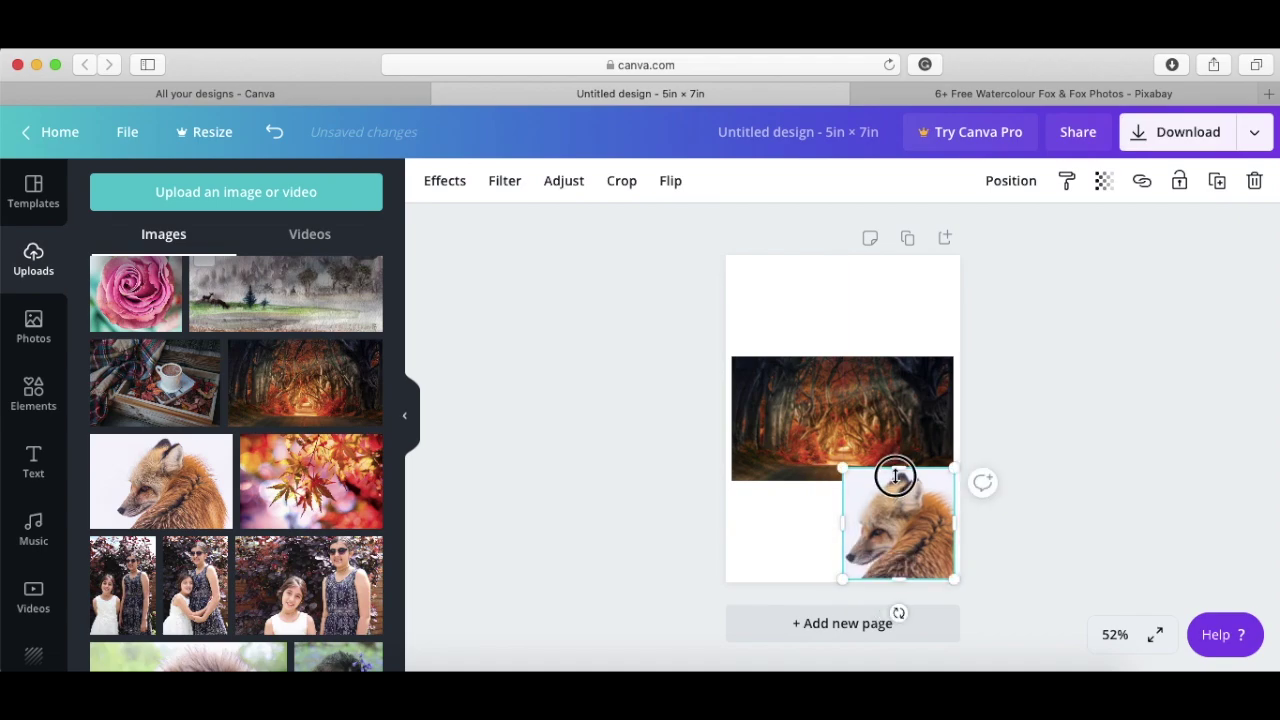
{"action": "left_click_drag", "start_coordinate": [896, 474], "coordinate": [897, 482]}
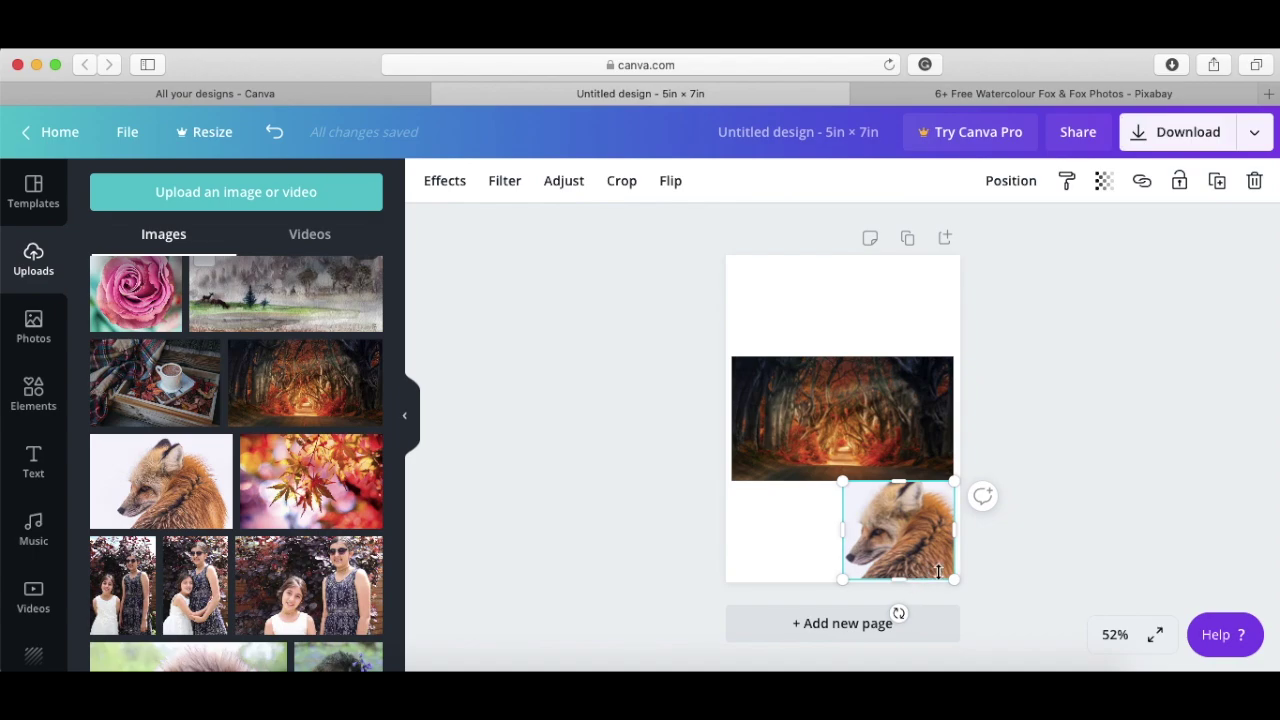
{"action": "left_click_drag", "start_coordinate": [896, 532], "coordinate": [897, 540]}
{"action": "left_click_drag", "start_coordinate": [954, 583], "coordinate": [949, 578]}
- Snap the fox photo against the right edge and lower it toward the page bottom
{"action": "left_click", "coordinate": [1023, 577]}
{"action": "left_click", "coordinate": [905, 540]}
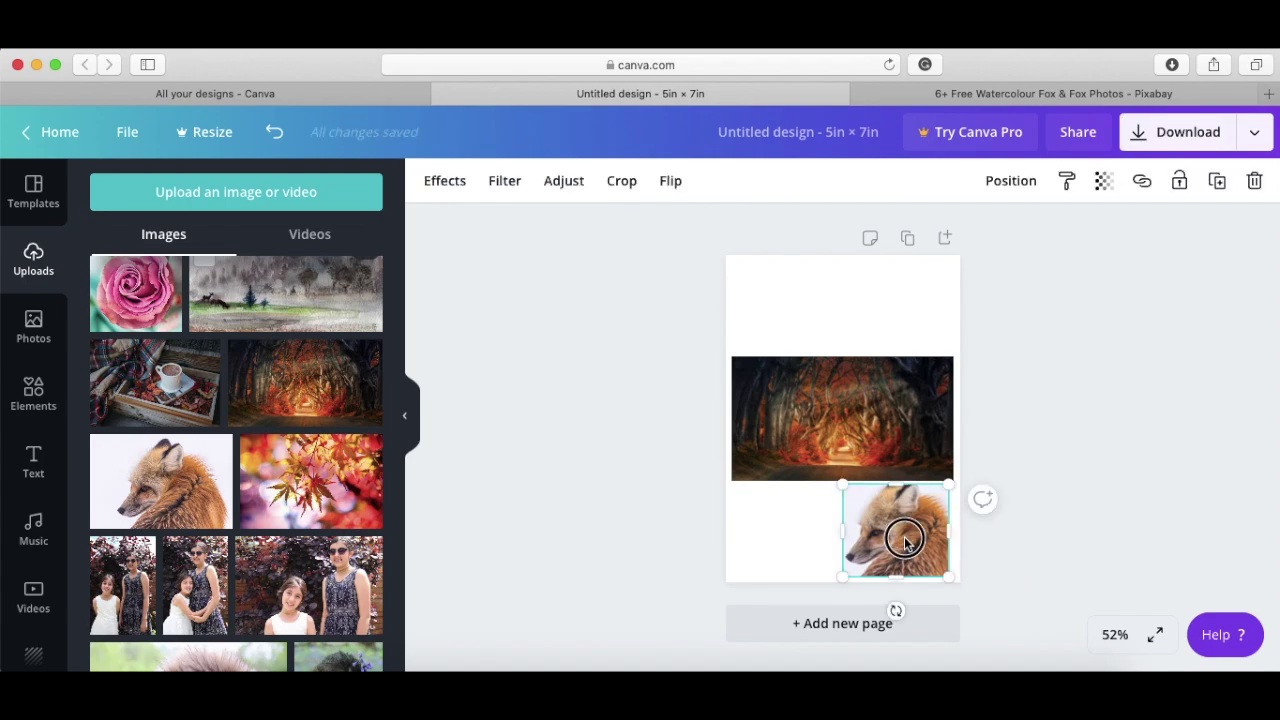
{"action": "left_click_drag", "start_coordinate": [905, 540], "coordinate": [911, 538]}
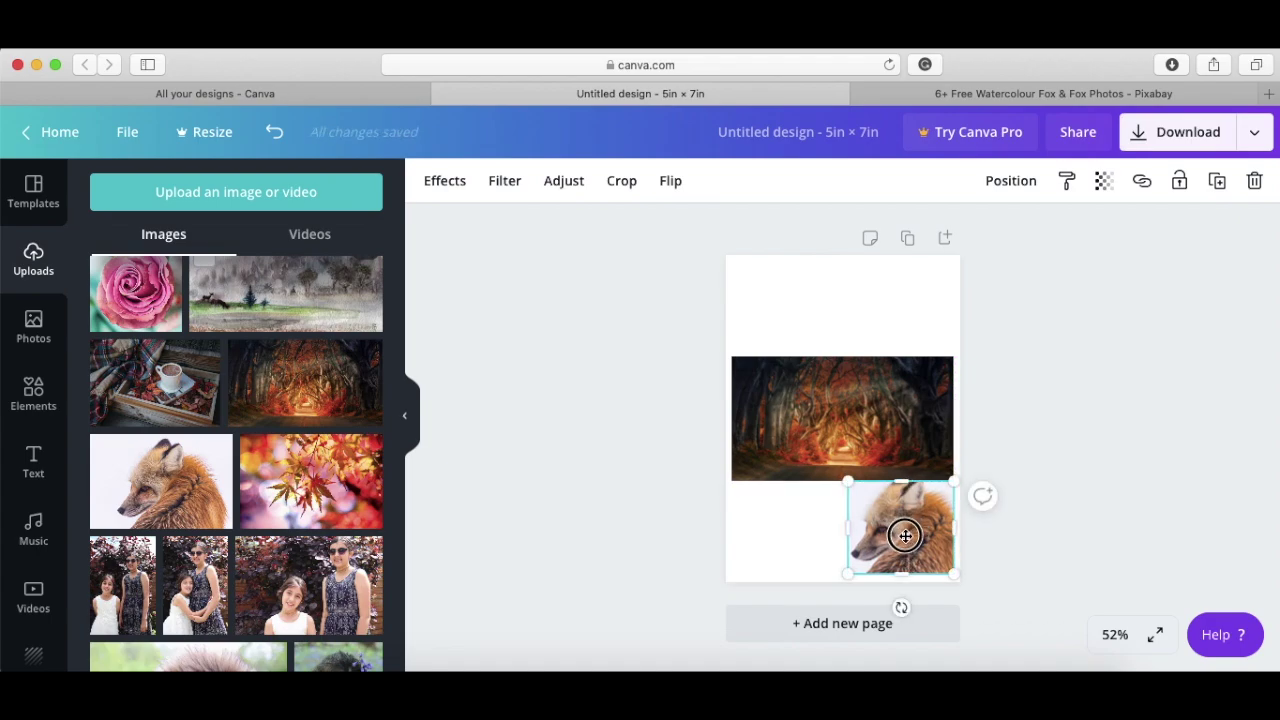
{"action": "left_click_drag", "start_coordinate": [903, 535], "coordinate": [903, 574]}
{"action": "left_click_drag", "start_coordinate": [903, 491], "coordinate": [896, 488]}
{"action": "left_click", "coordinate": [618, 496]}
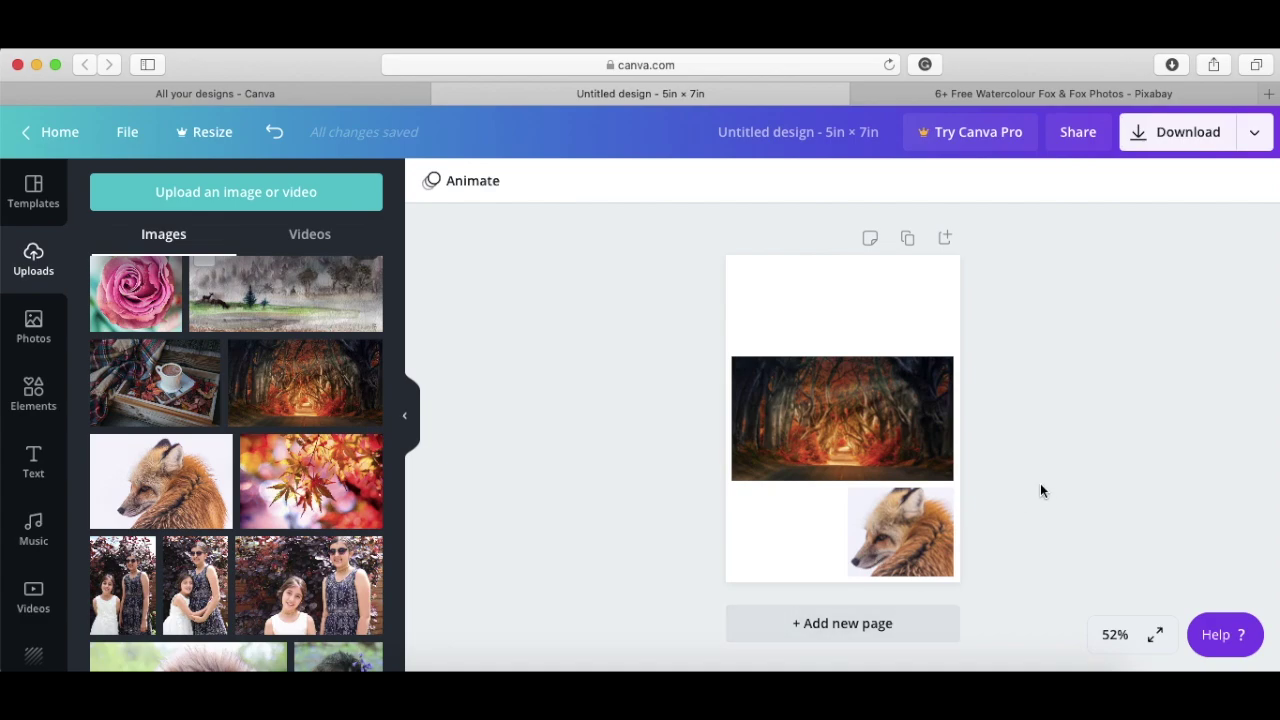
{"action": "left_click", "coordinate": [935, 535]}
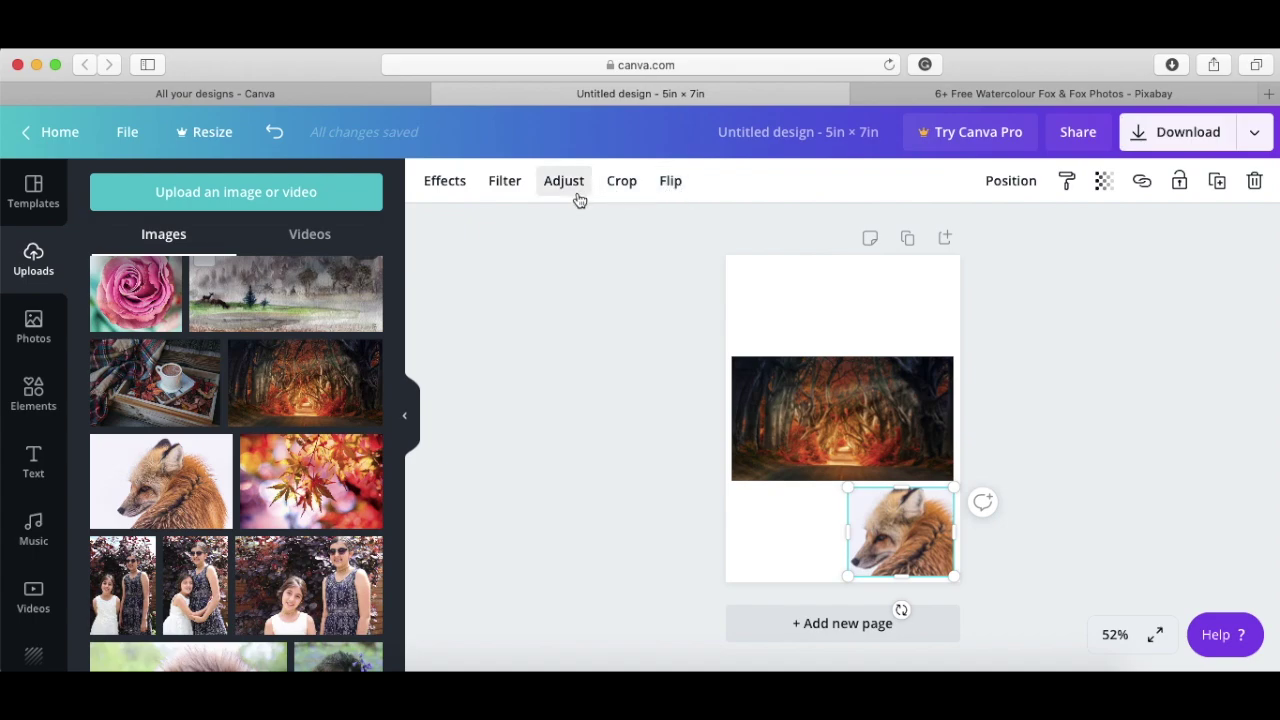
{"action": "left_click", "coordinate": [670, 184]}
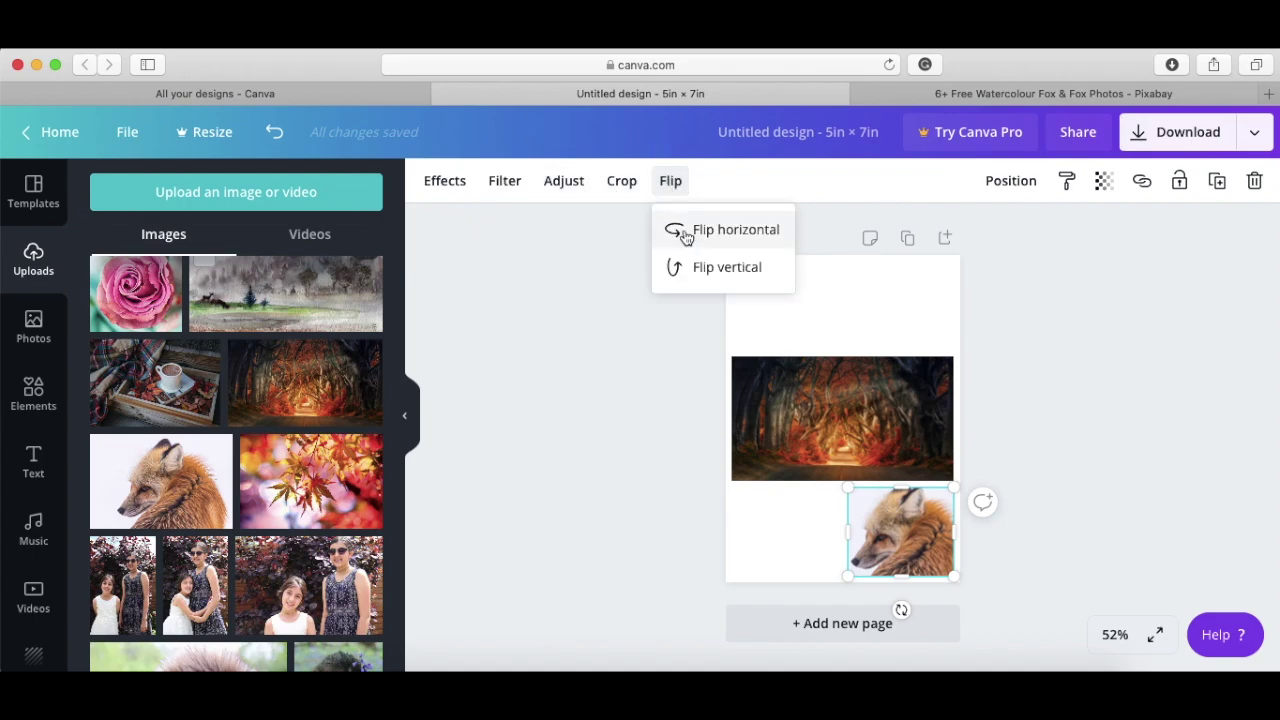
{"action": "left_click", "coordinate": [686, 235]}
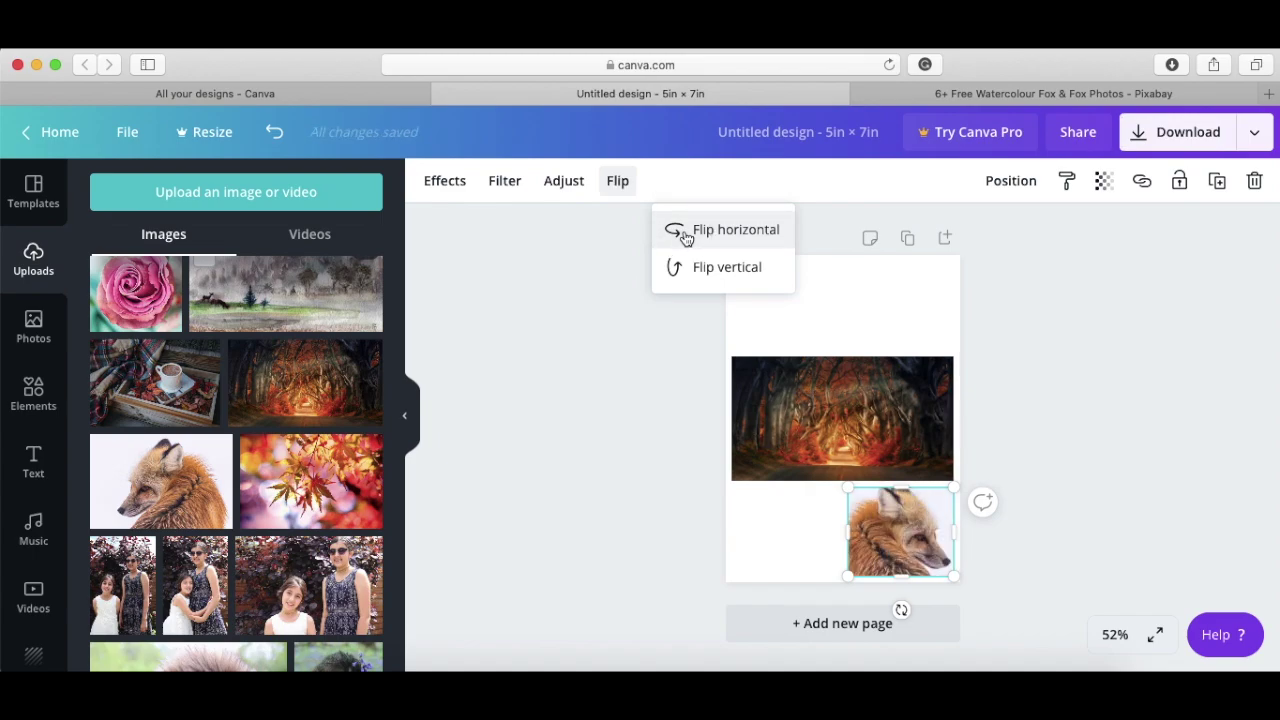
{"action": "left_click", "coordinate": [686, 235]}
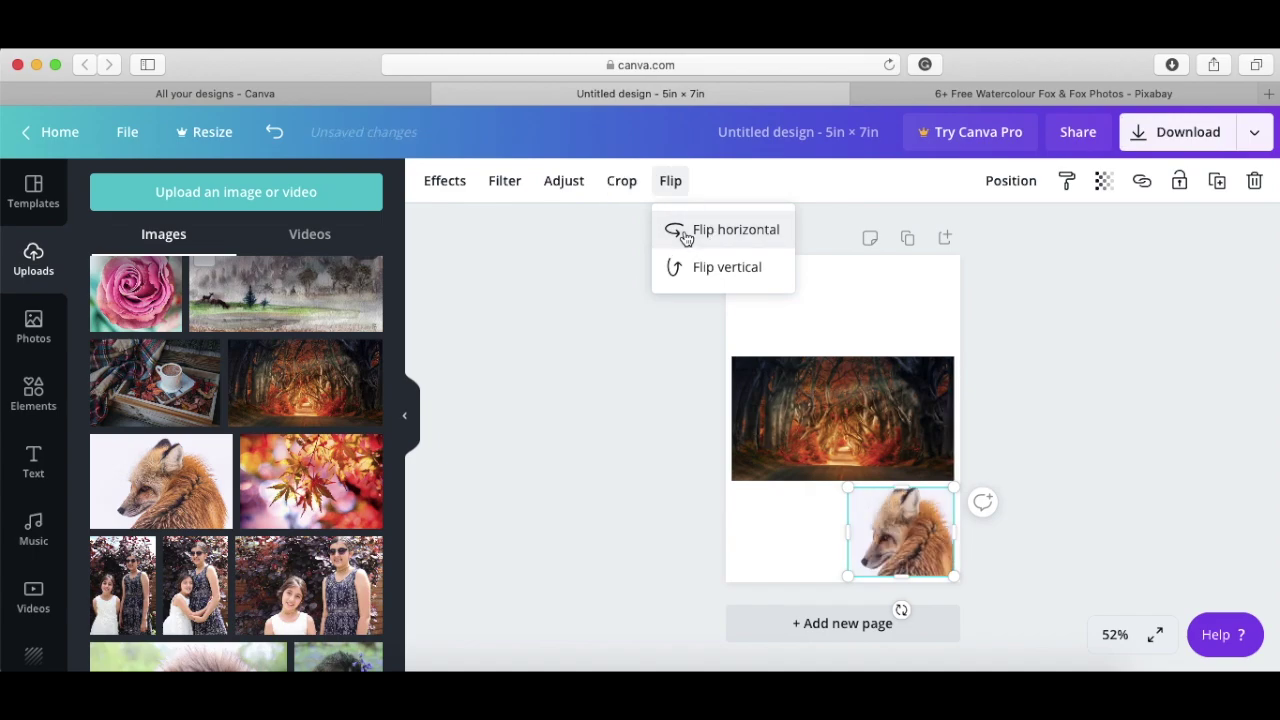
{"action": "left_click", "coordinate": [670, 284]}
{"action": "left_click", "coordinate": [670, 287]}
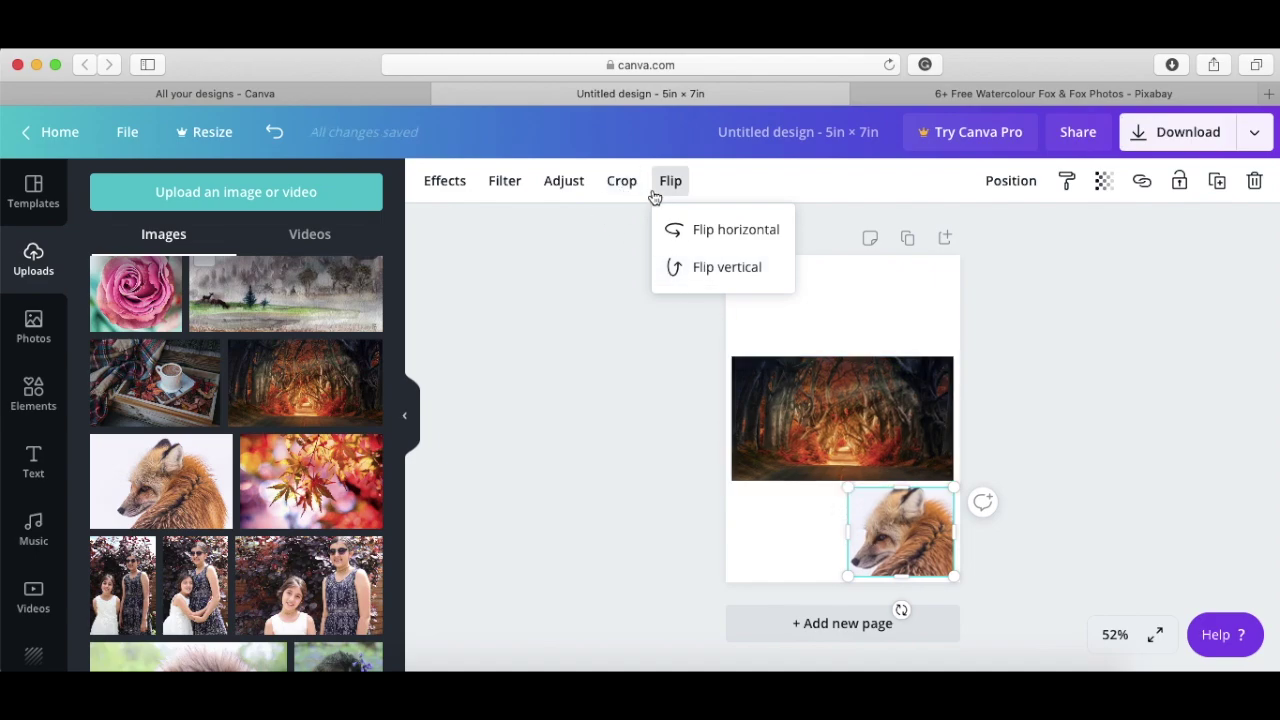
{"action": "left_click", "coordinate": [620, 181]}
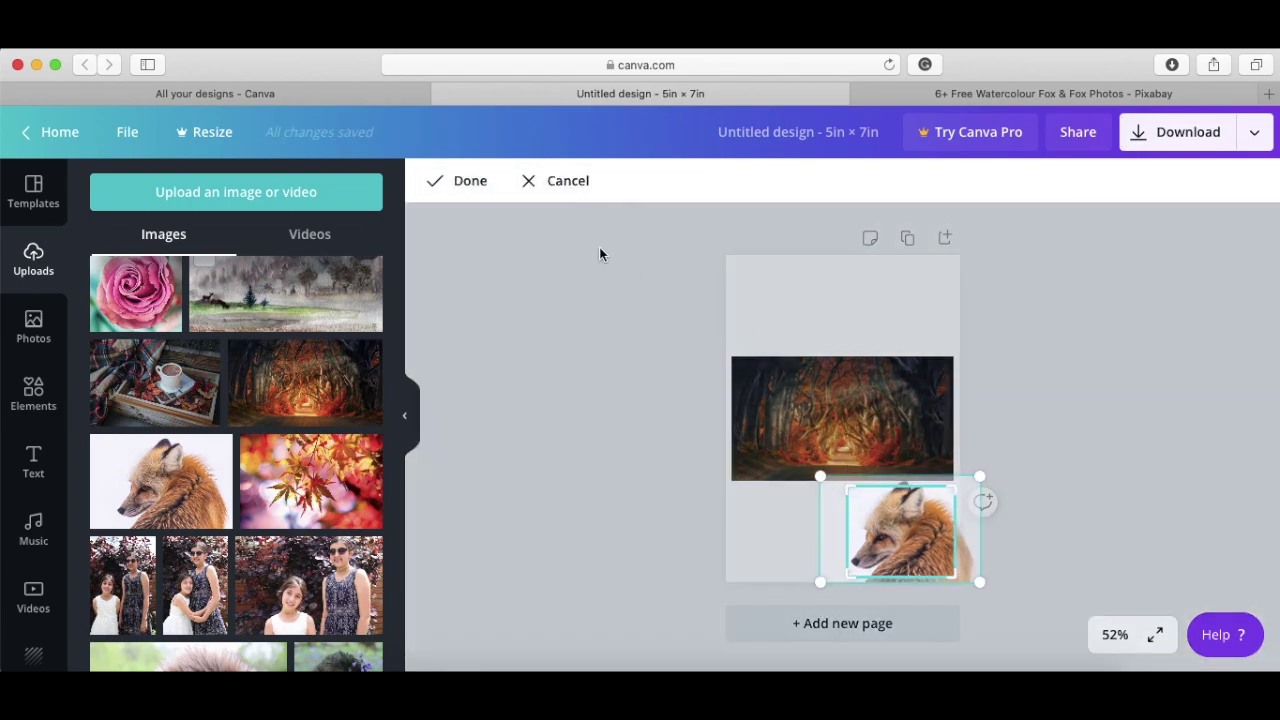
{"action": "left_click", "coordinate": [551, 183]}
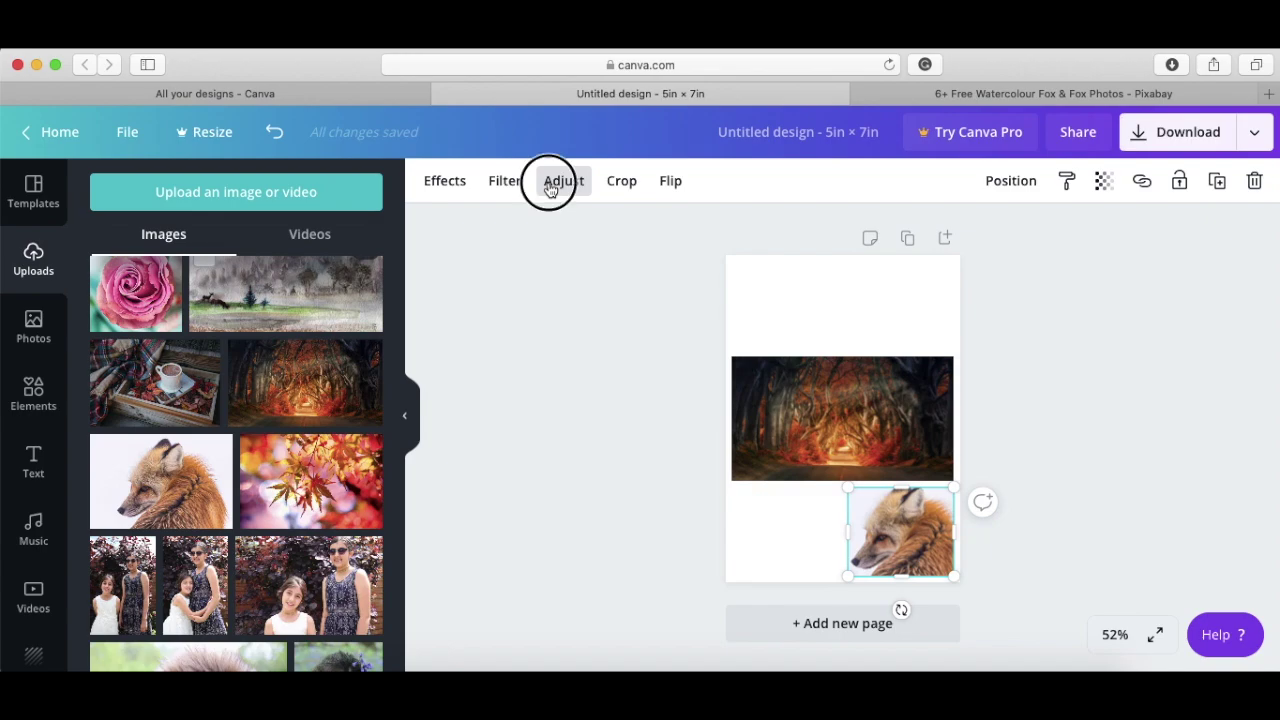
{"action": "left_click", "coordinate": [551, 188]}
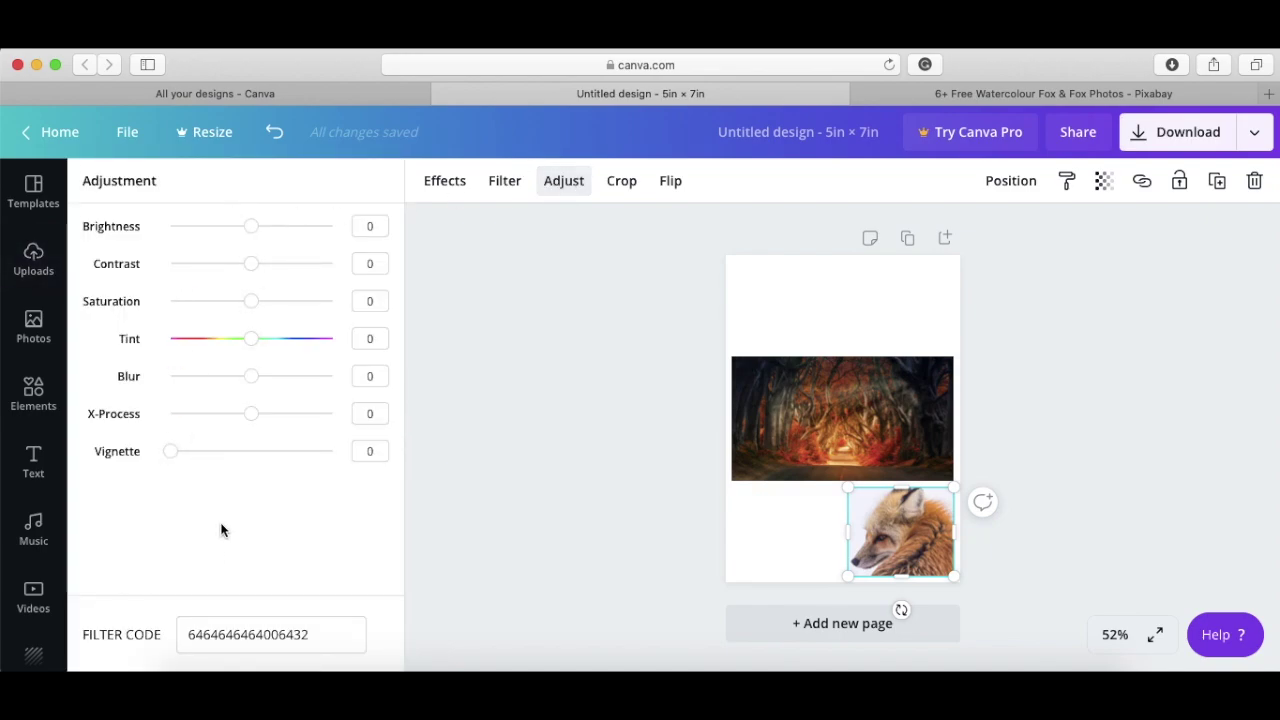
{"action": "left_click", "coordinate": [506, 188]}
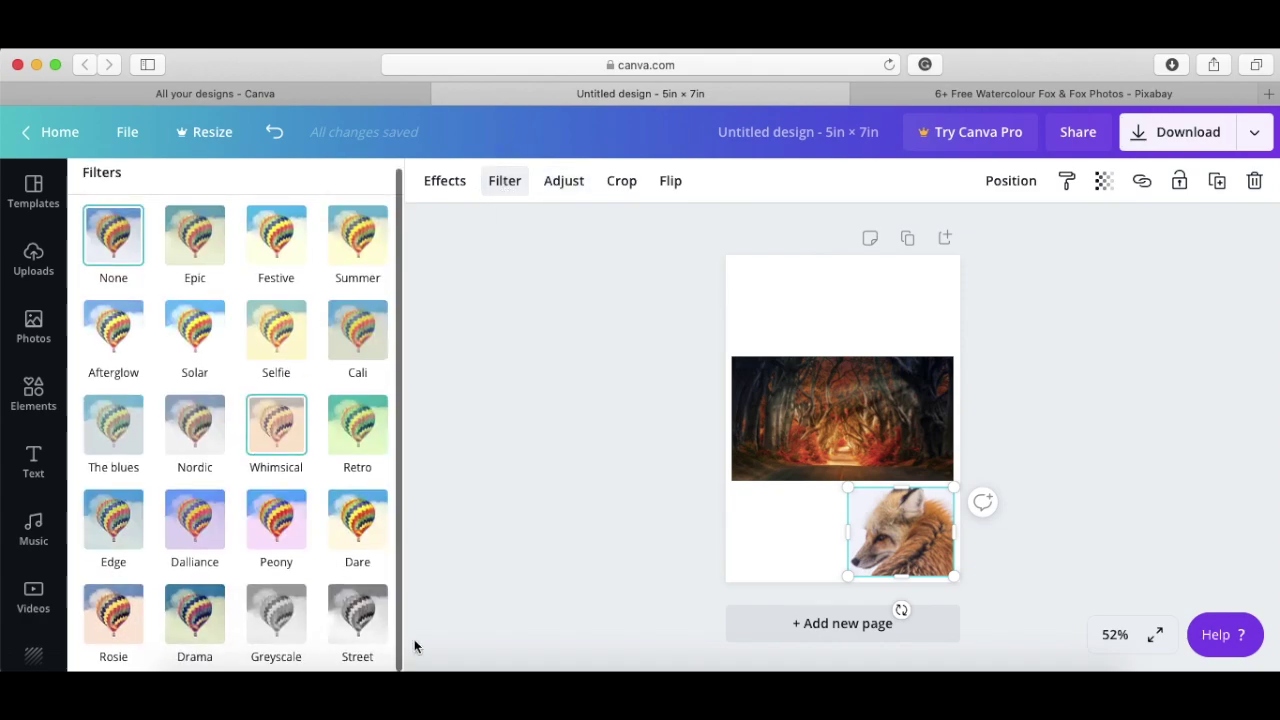
{"action": "left_click", "coordinate": [355, 614]}
{"action": "left_click", "coordinate": [297, 605]}
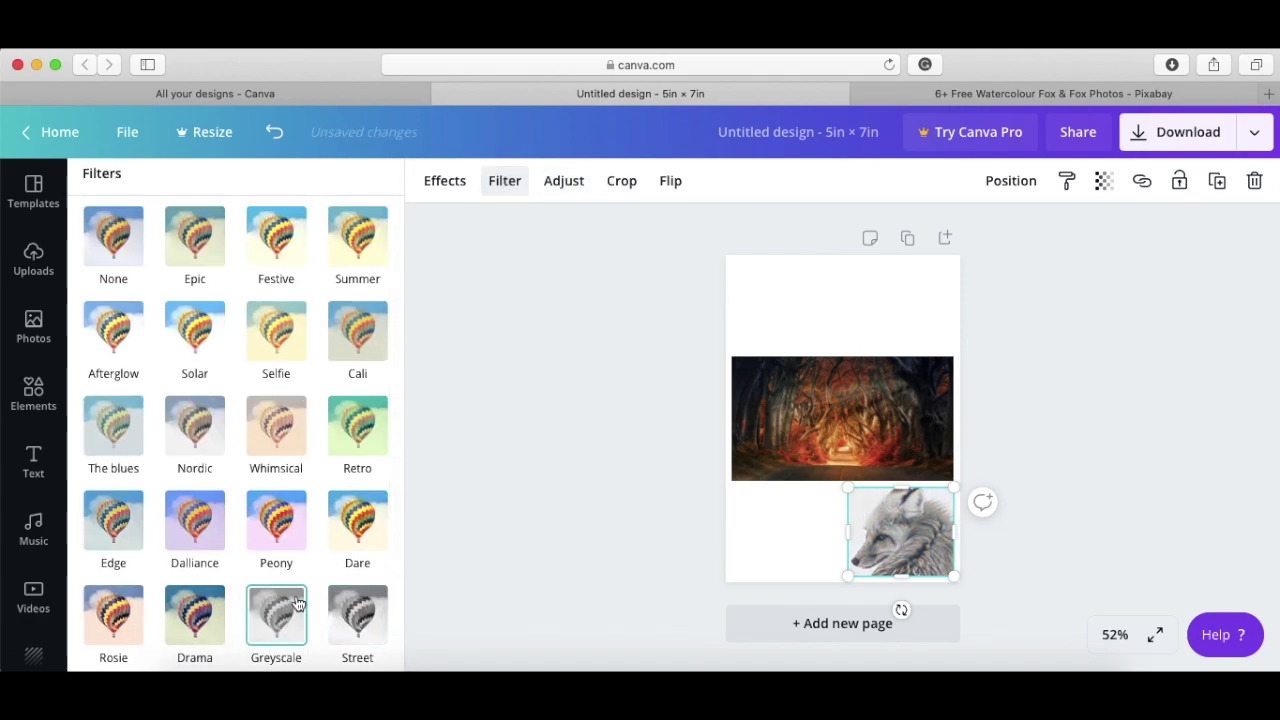
{"action": "left_click", "coordinate": [793, 403]}
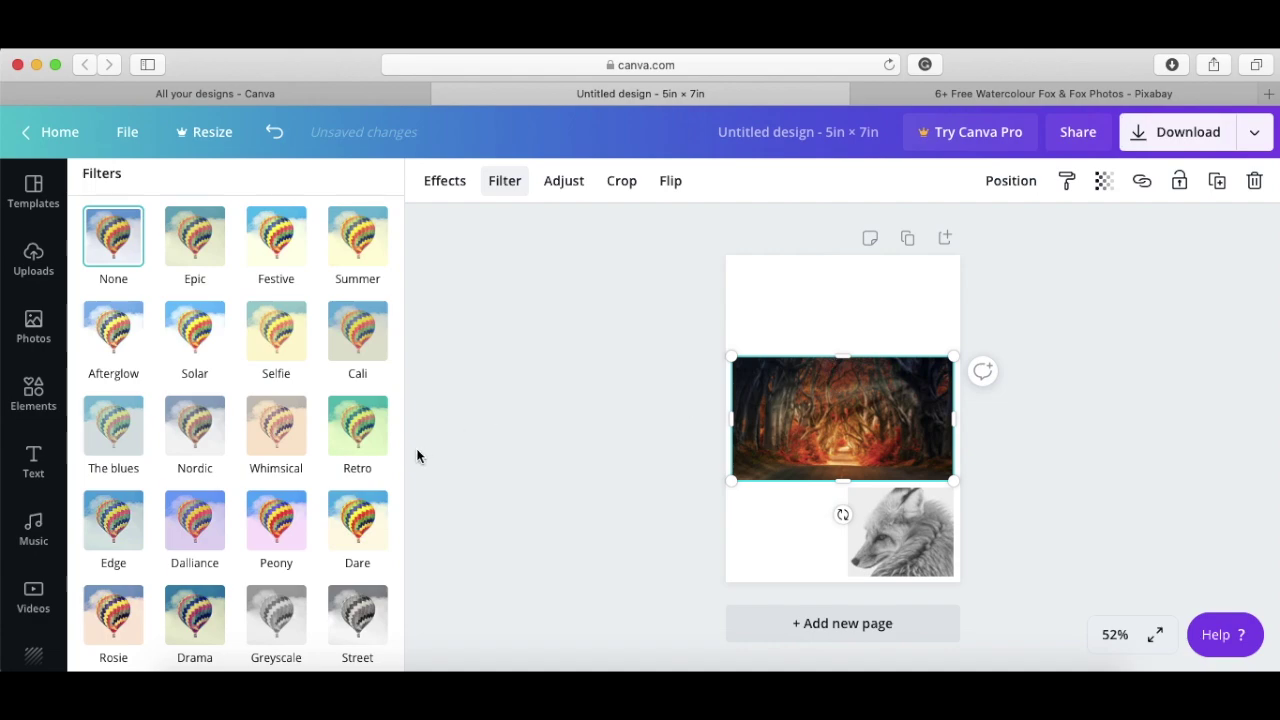
{"action": "left_click", "coordinate": [360, 612]}
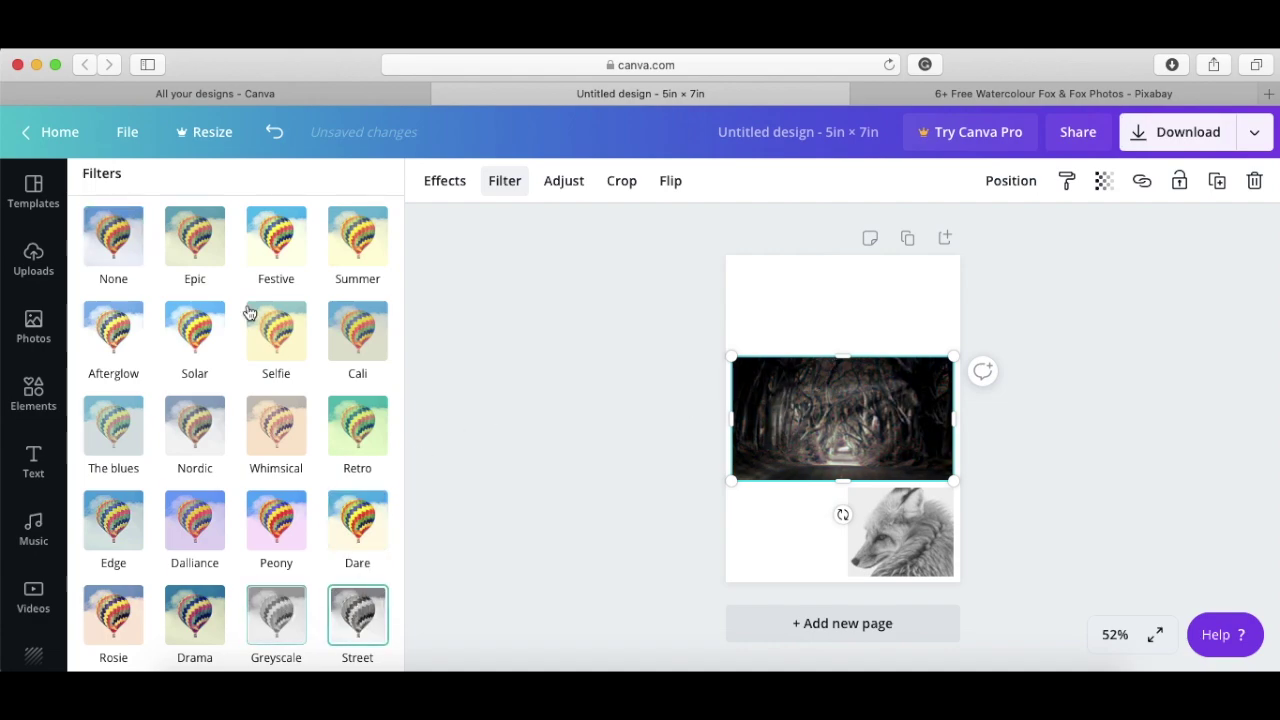
{"action": "left_click", "coordinate": [114, 240]}
{"action": "left_click", "coordinate": [920, 562]}
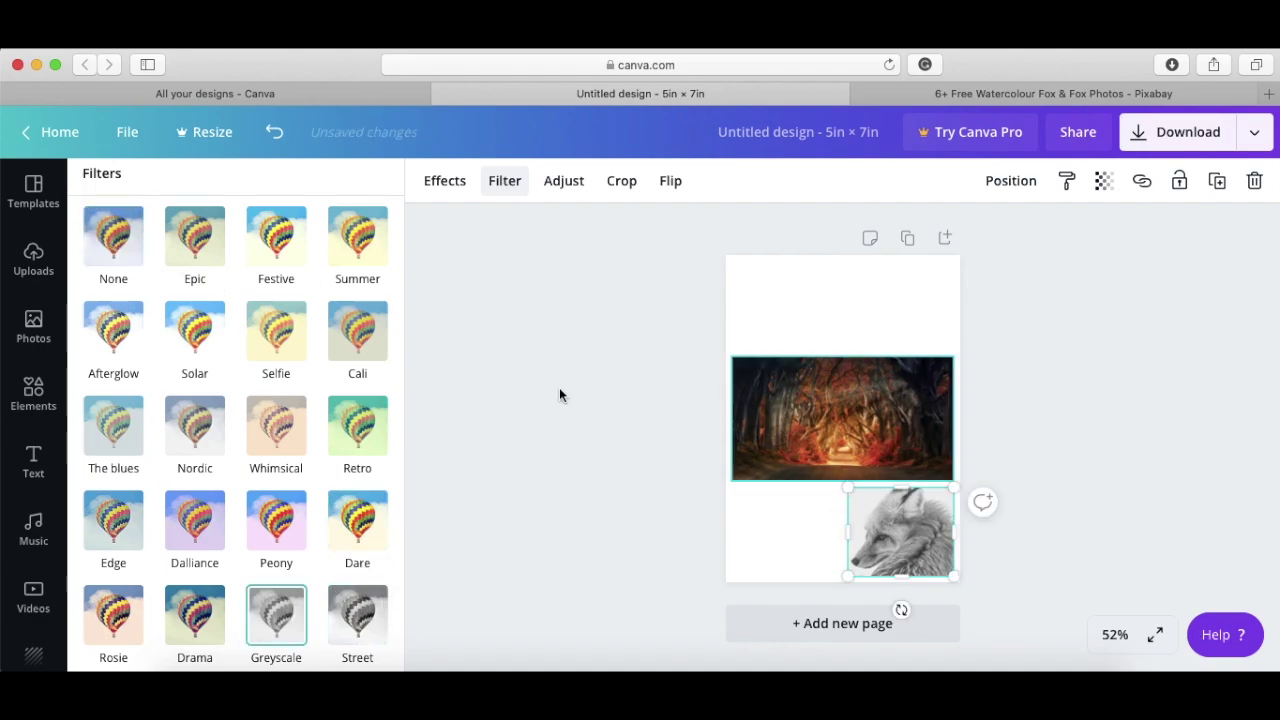
{"action": "left_click", "coordinate": [113, 245]}
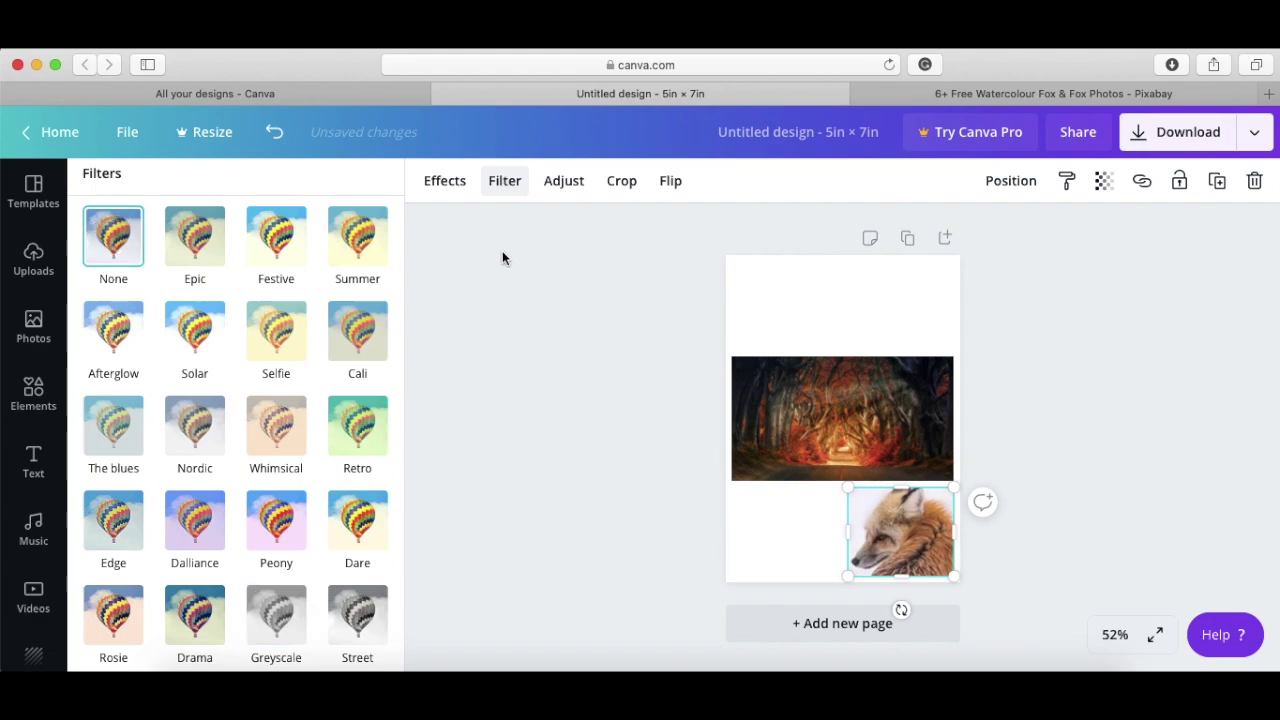
{"action": "left_click", "coordinate": [443, 180]}
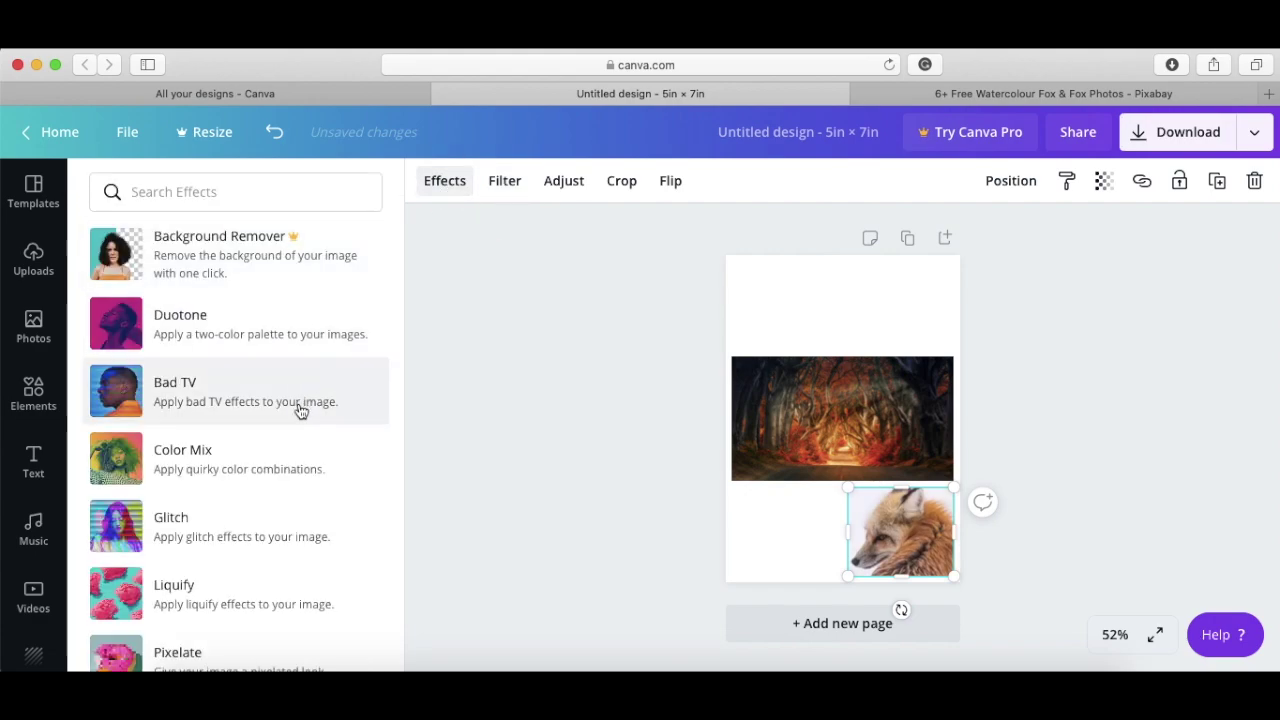
{"action": "scroll", "coordinate": [300, 410], "scroll_direction": "down", "scroll_amount": 3}
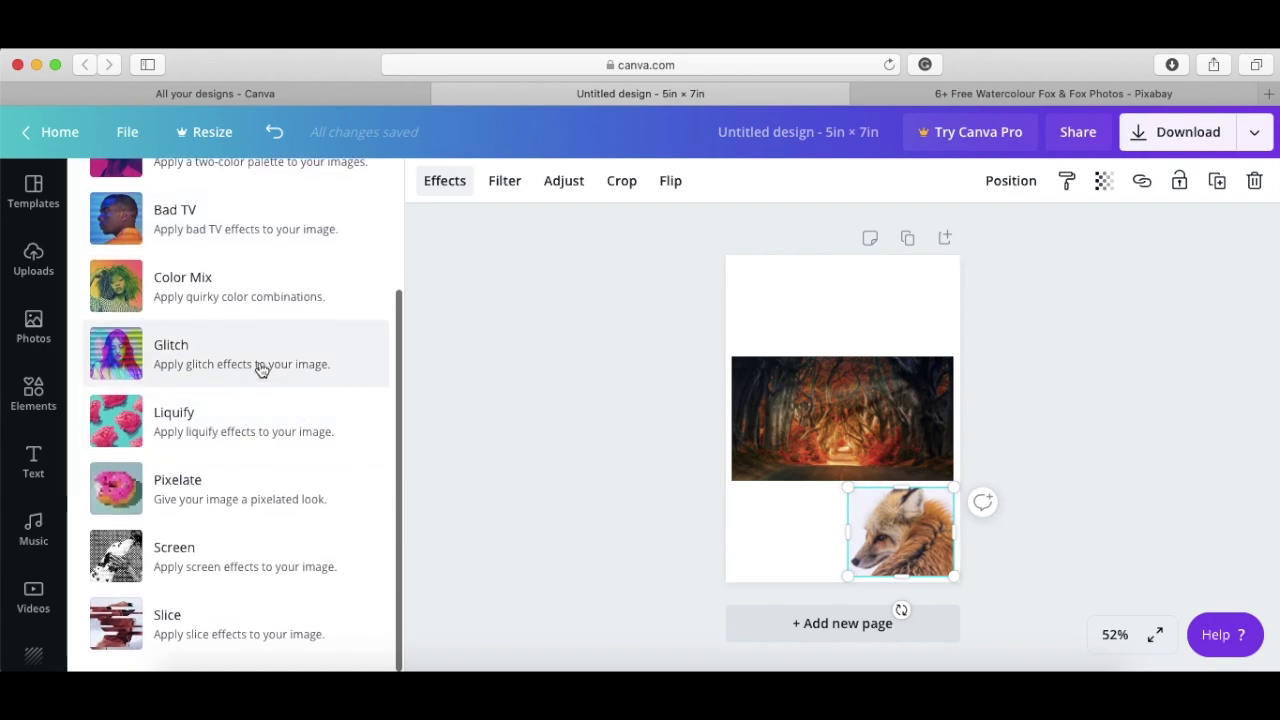
{"action": "left_click", "coordinate": [255, 362]}
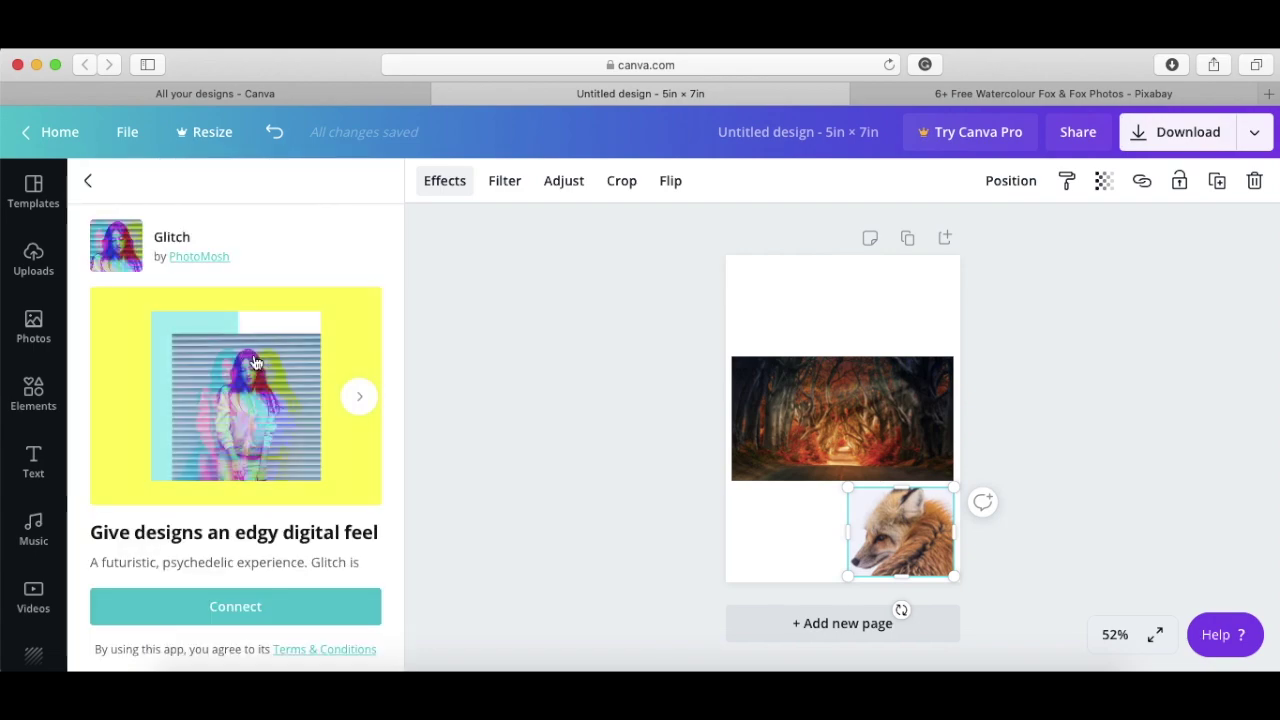
{"action": "left_click", "coordinate": [87, 181]}
{"action": "scroll", "coordinate": [249, 457], "scroll_direction": "down", "scroll_amount": 5}
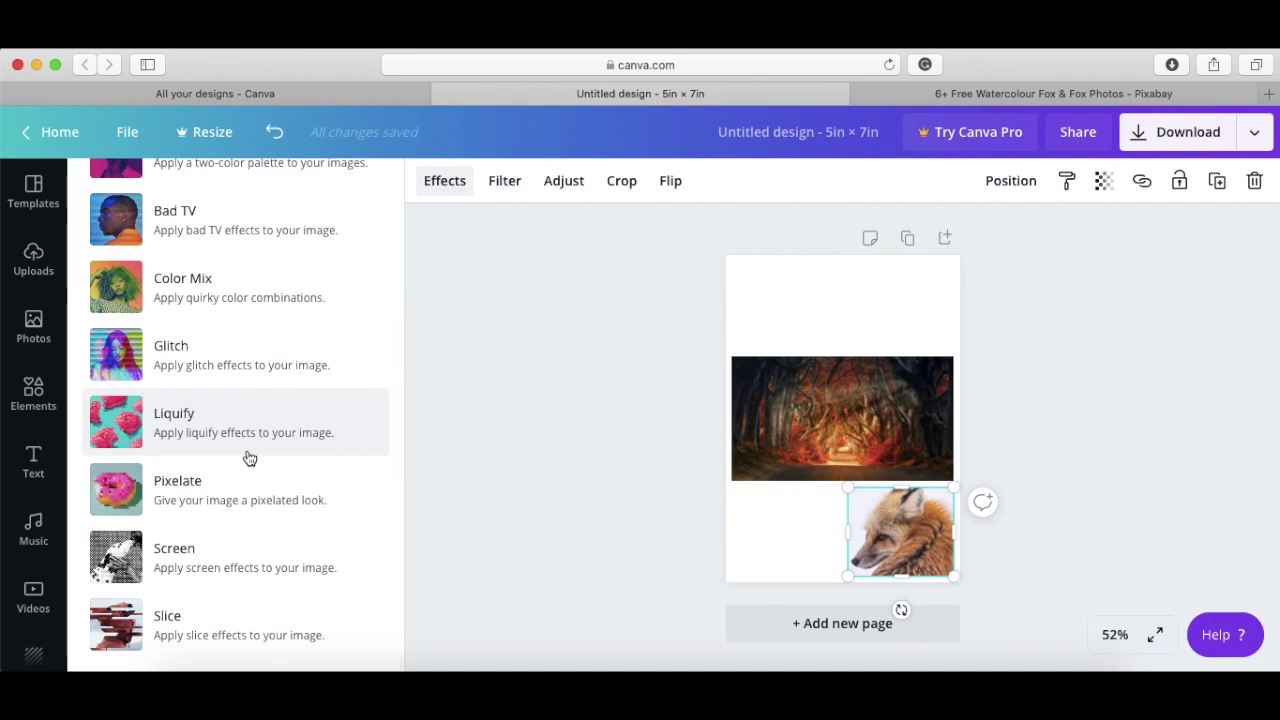
{"action": "scroll", "coordinate": [249, 457], "scroll_direction": "up", "scroll_amount": 5}
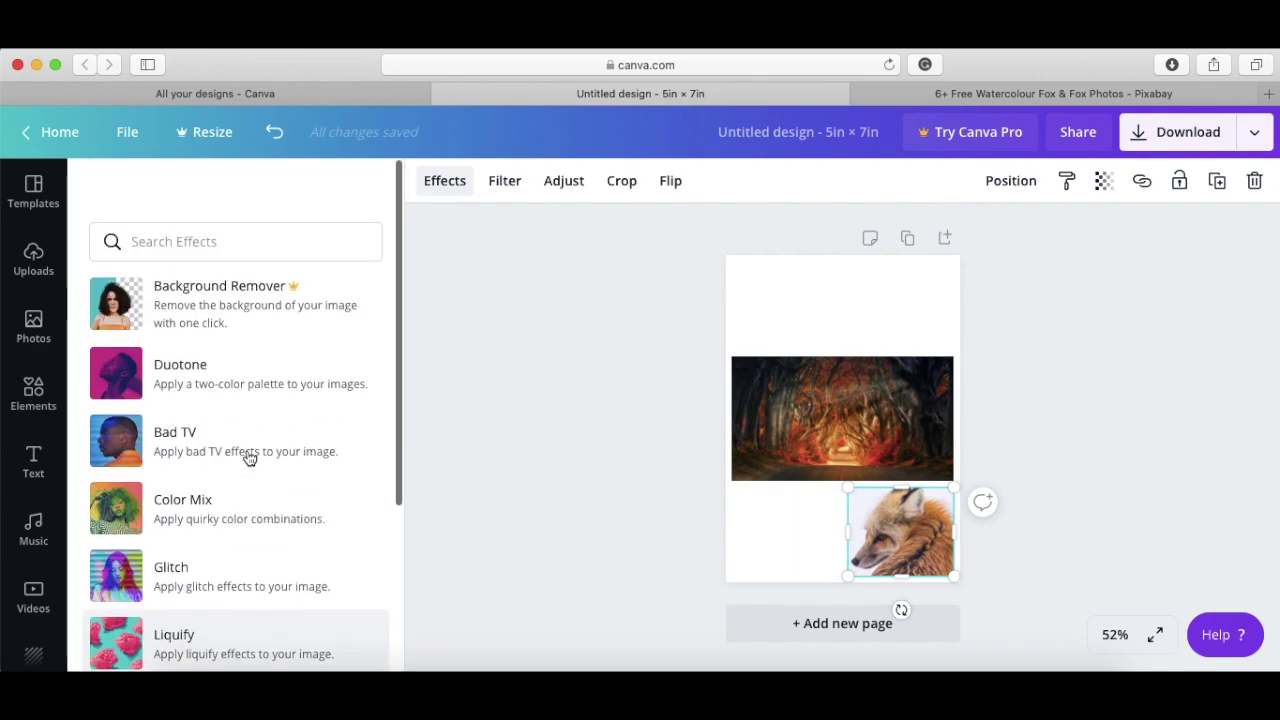
{"action": "left_click", "coordinate": [503, 234]}
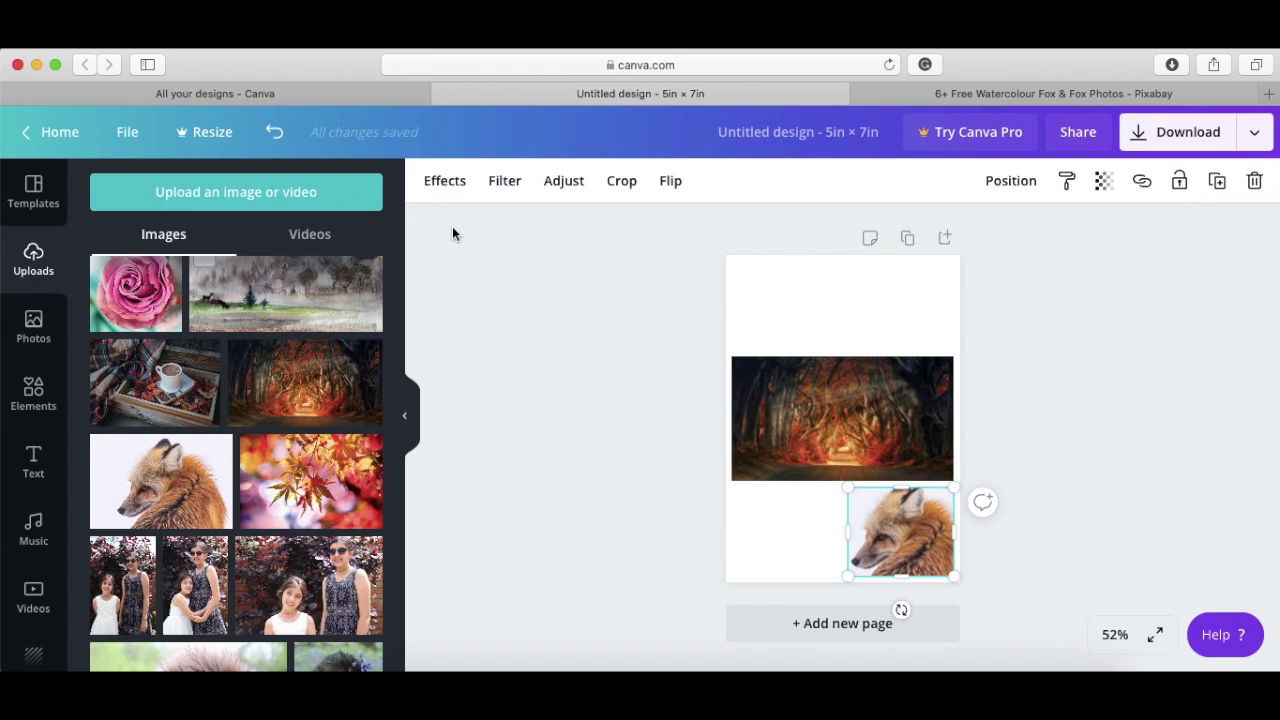
- Drop the red maple leaves photo top-right, trimming its bottom, top and left edges to fit
{"action": "left_click", "coordinate": [310, 462]}
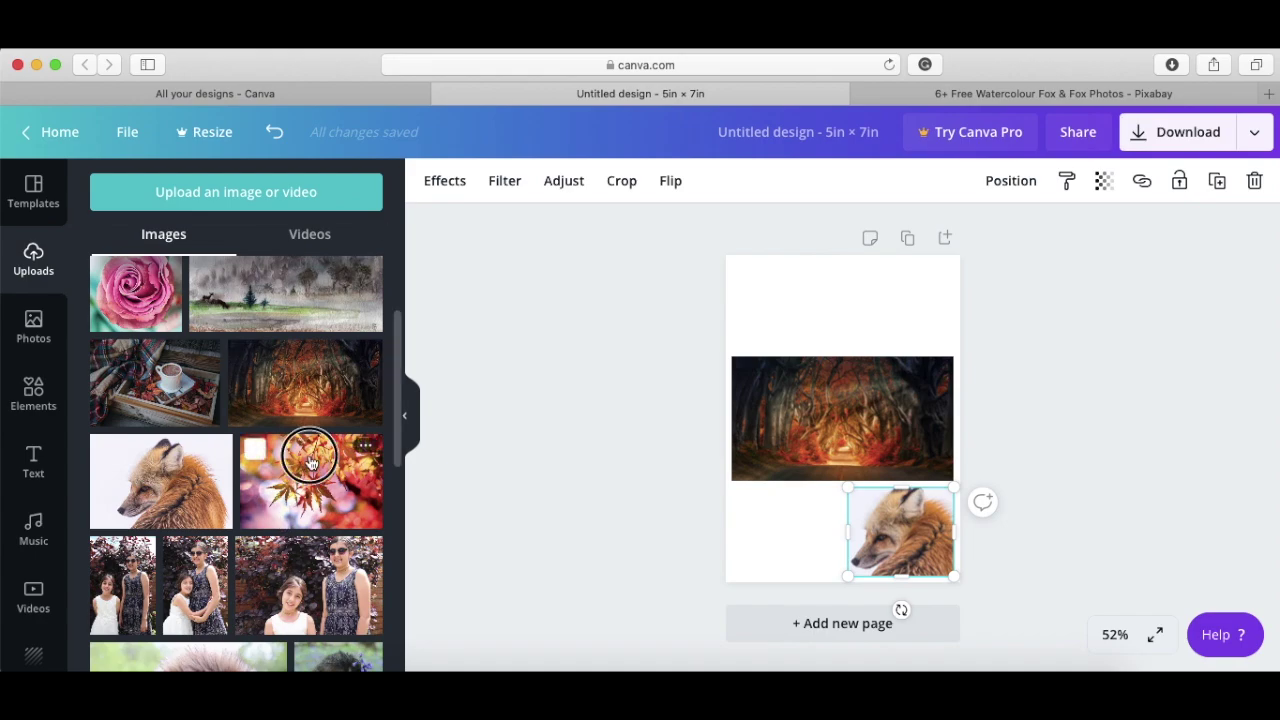
{"action": "left_click_drag", "start_coordinate": [310, 462], "coordinate": [868, 285]}
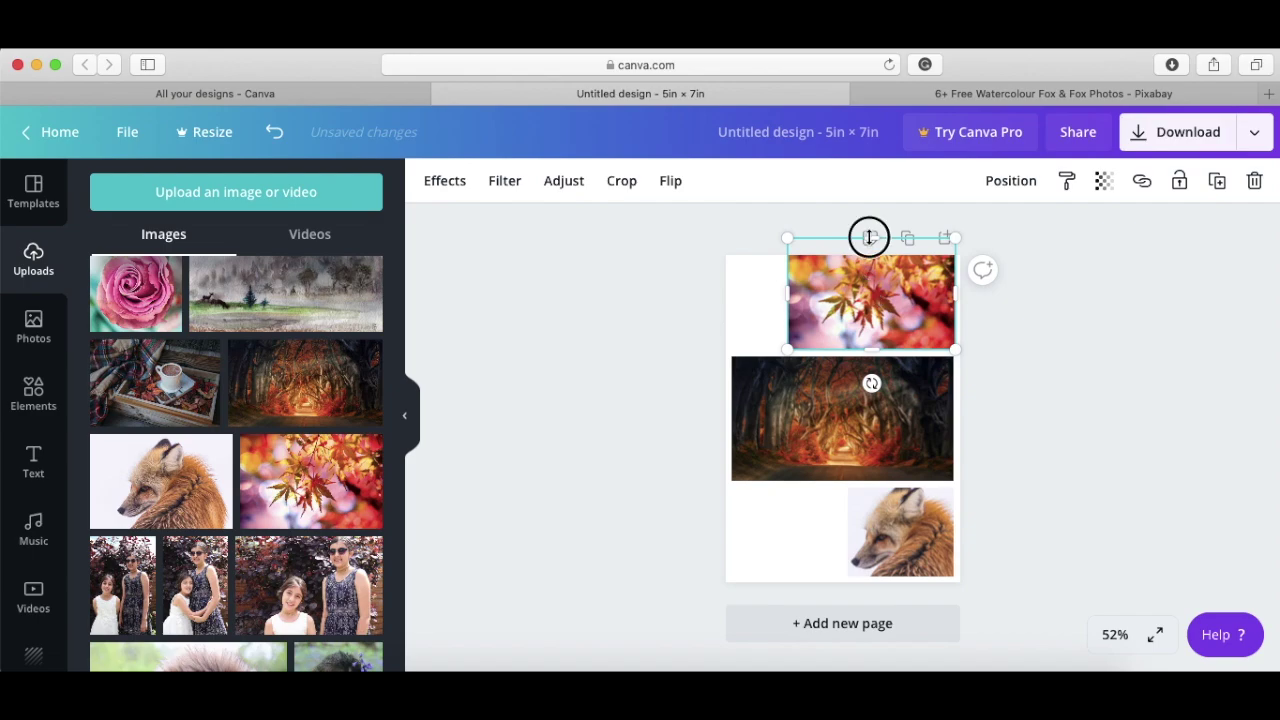
{"action": "left_click_drag", "start_coordinate": [872, 313], "coordinate": [862, 324]}
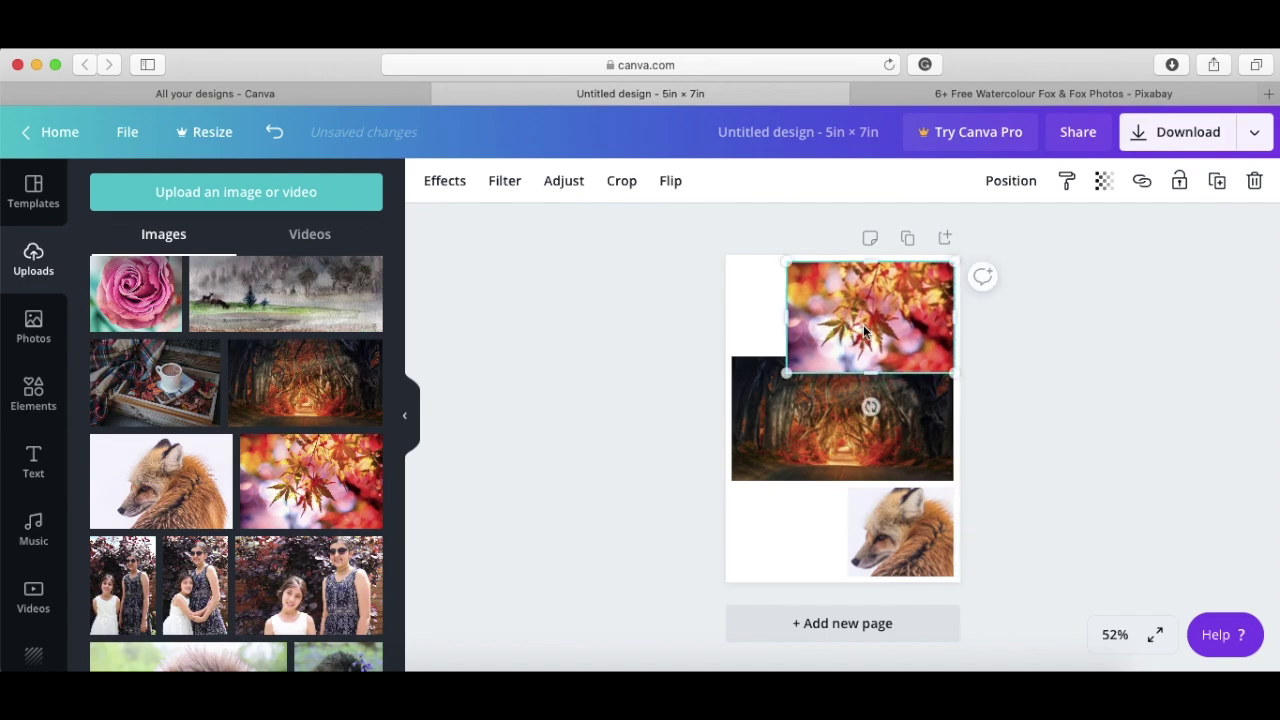
{"action": "left_click_drag", "start_coordinate": [871, 375], "coordinate": [866, 356]}
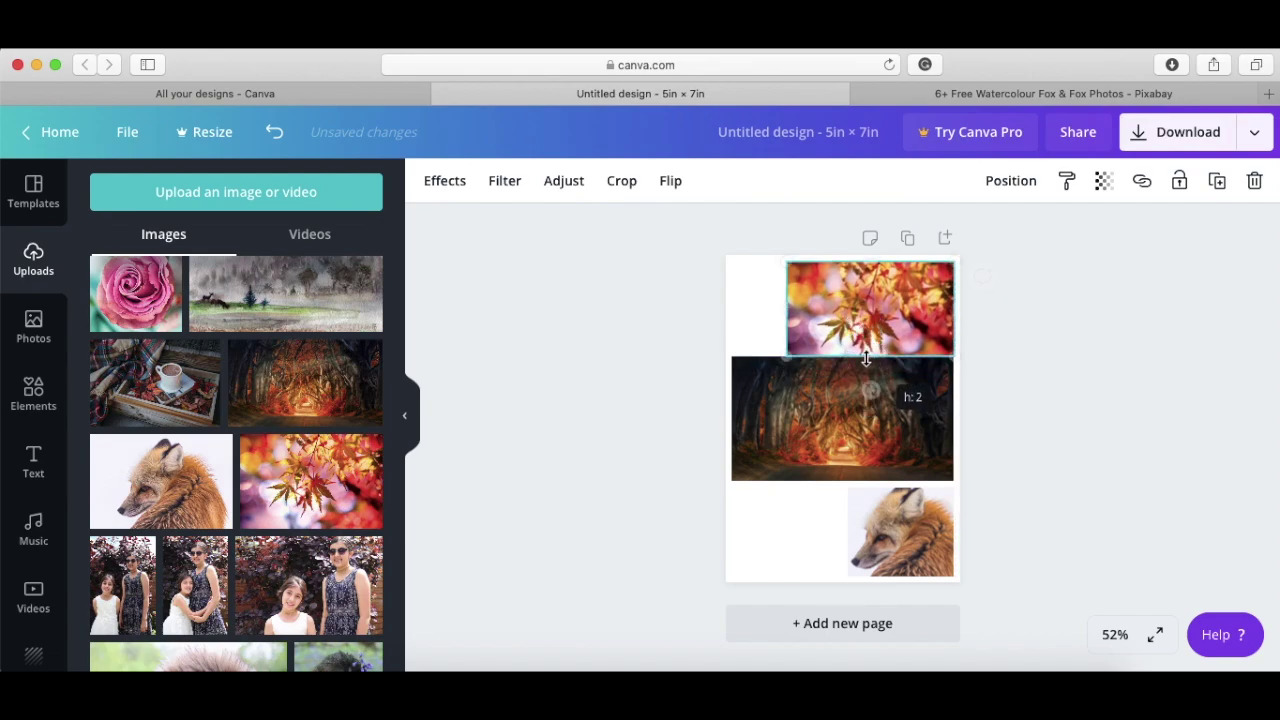
{"action": "left_click_drag", "start_coordinate": [870, 256], "coordinate": [872, 300]}
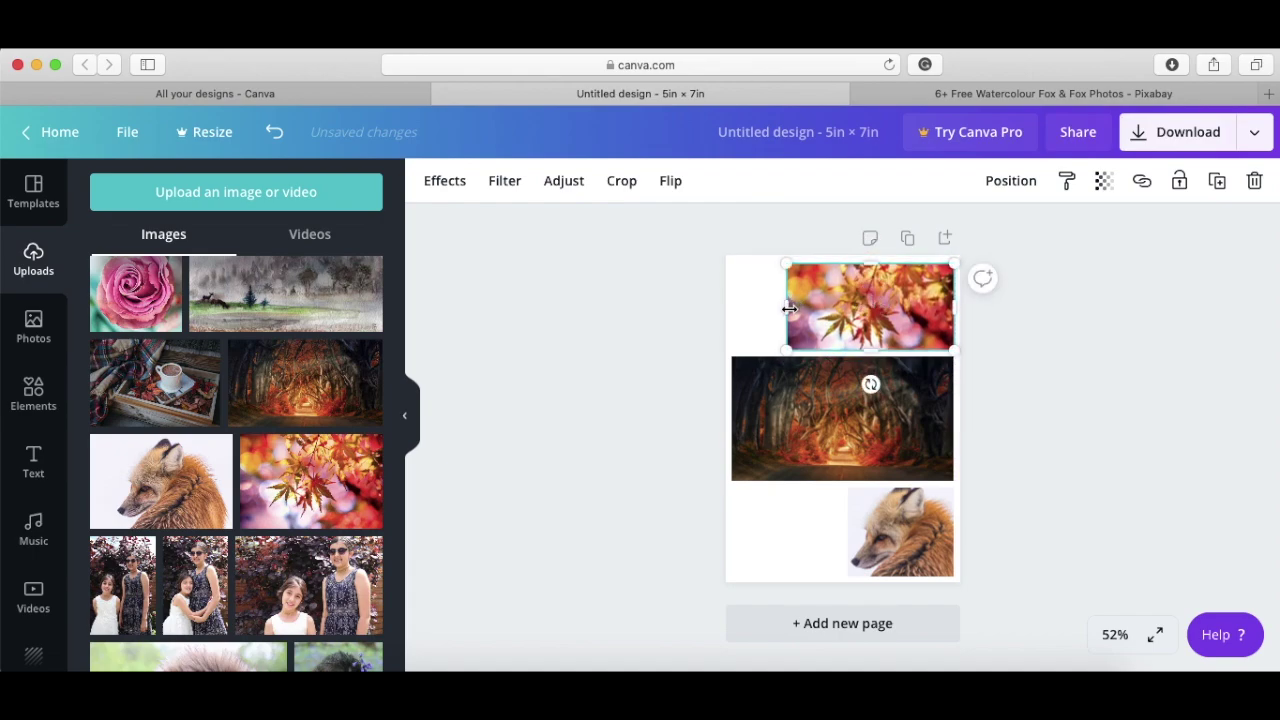
{"action": "left_click_drag", "start_coordinate": [789, 309], "coordinate": [811, 309]}
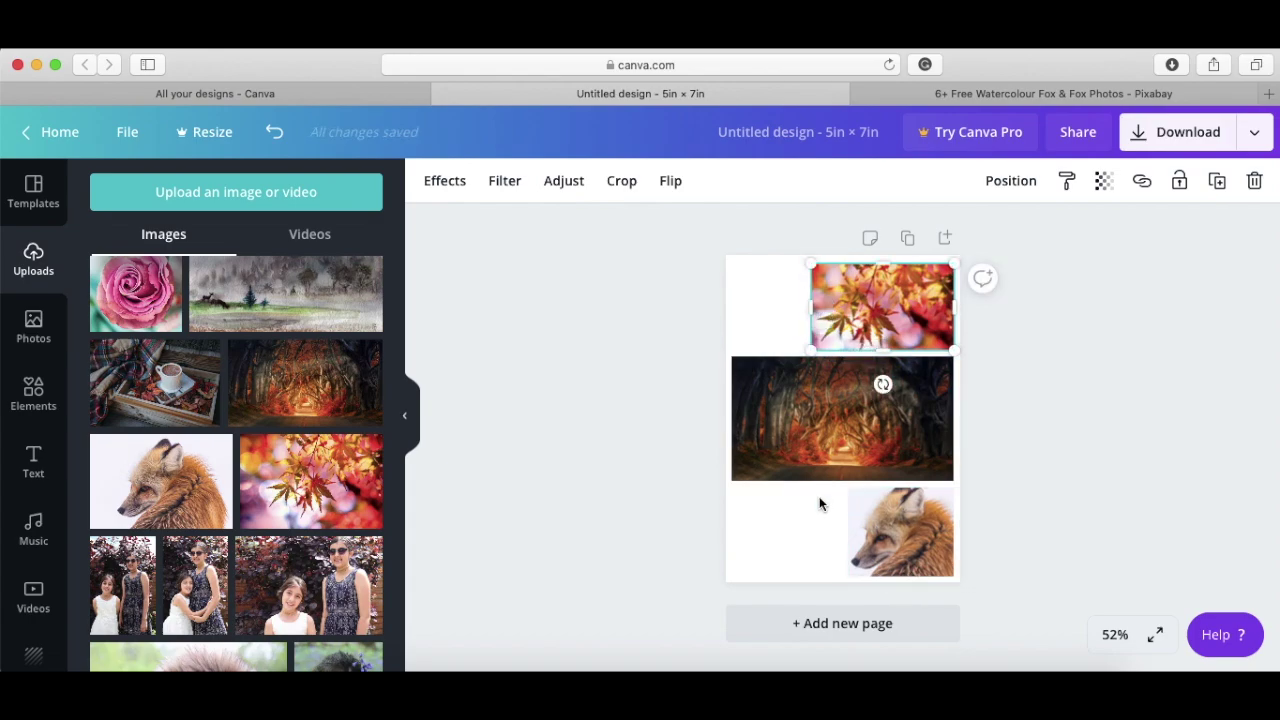
{"action": "left_click", "coordinate": [598, 483]}
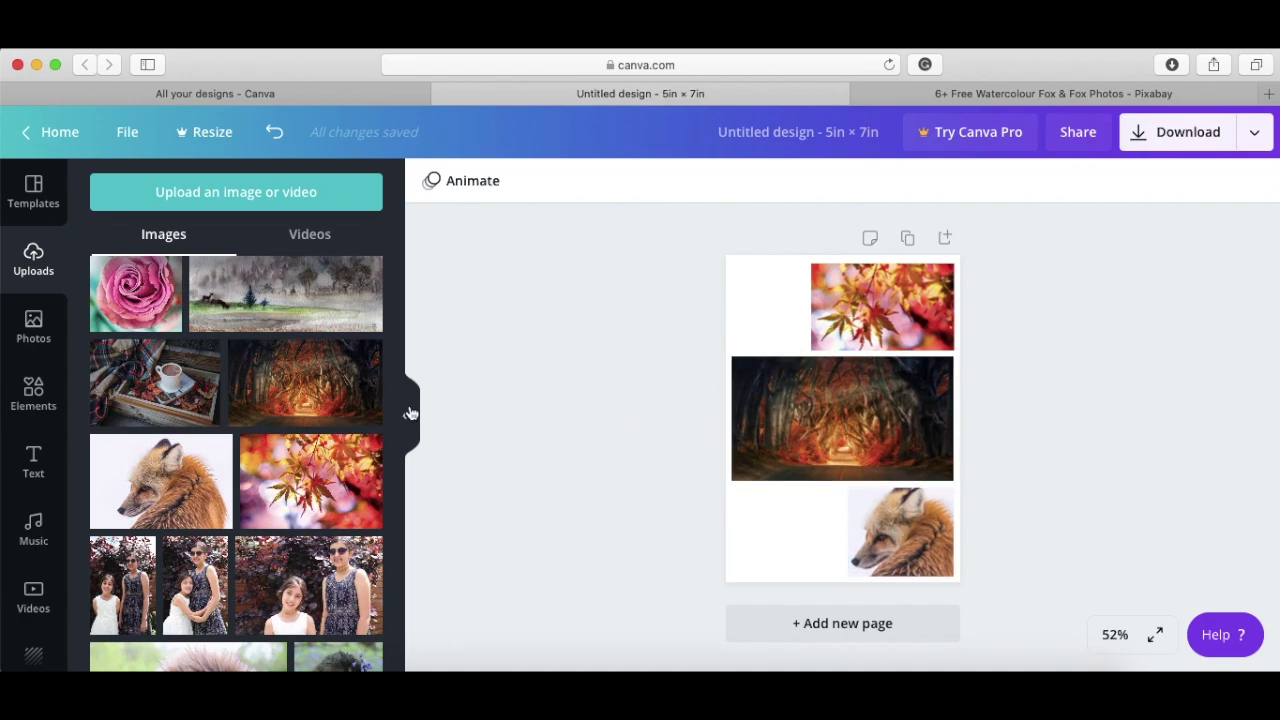
- Add the tea tray photo, shrink it and position it in the top-left corner
{"action": "left_click_drag", "start_coordinate": [160, 390], "coordinate": [760, 296]}
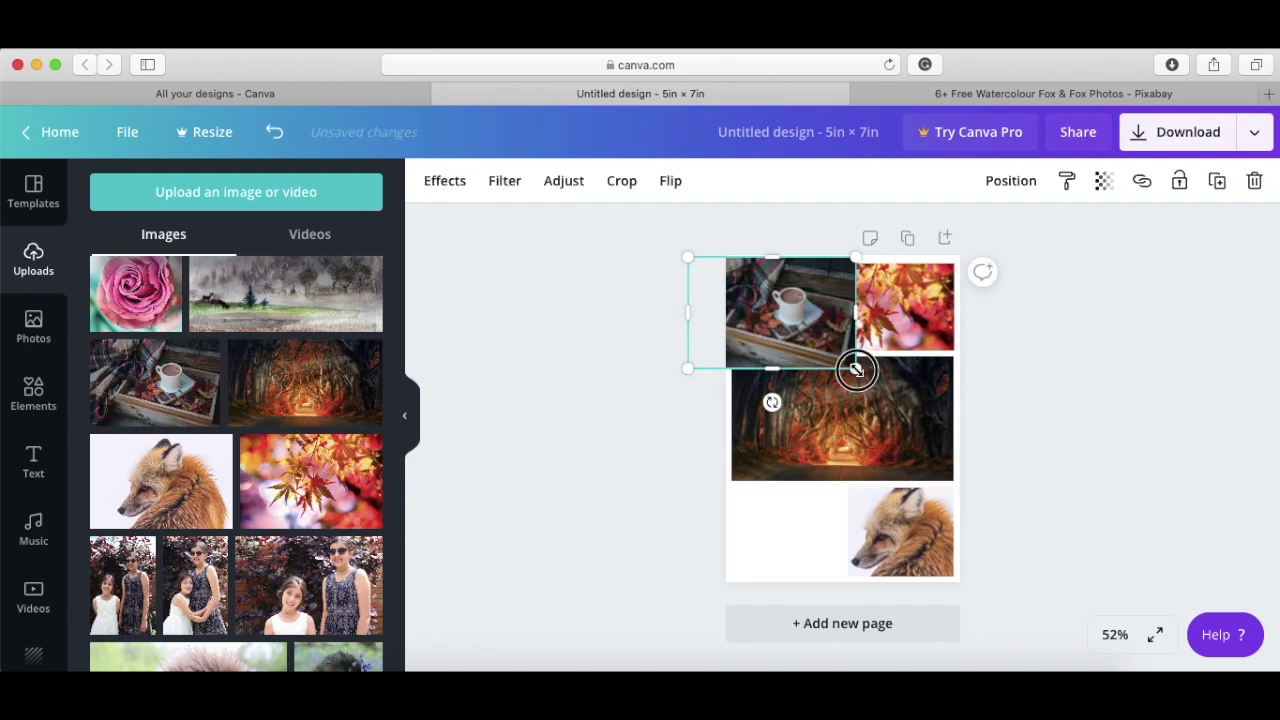
{"action": "left_click_drag", "start_coordinate": [855, 368], "coordinate": [810, 338]}
{"action": "left_click", "coordinate": [695, 336]}
{"action": "left_click_drag", "start_coordinate": [764, 292], "coordinate": [760, 300]}
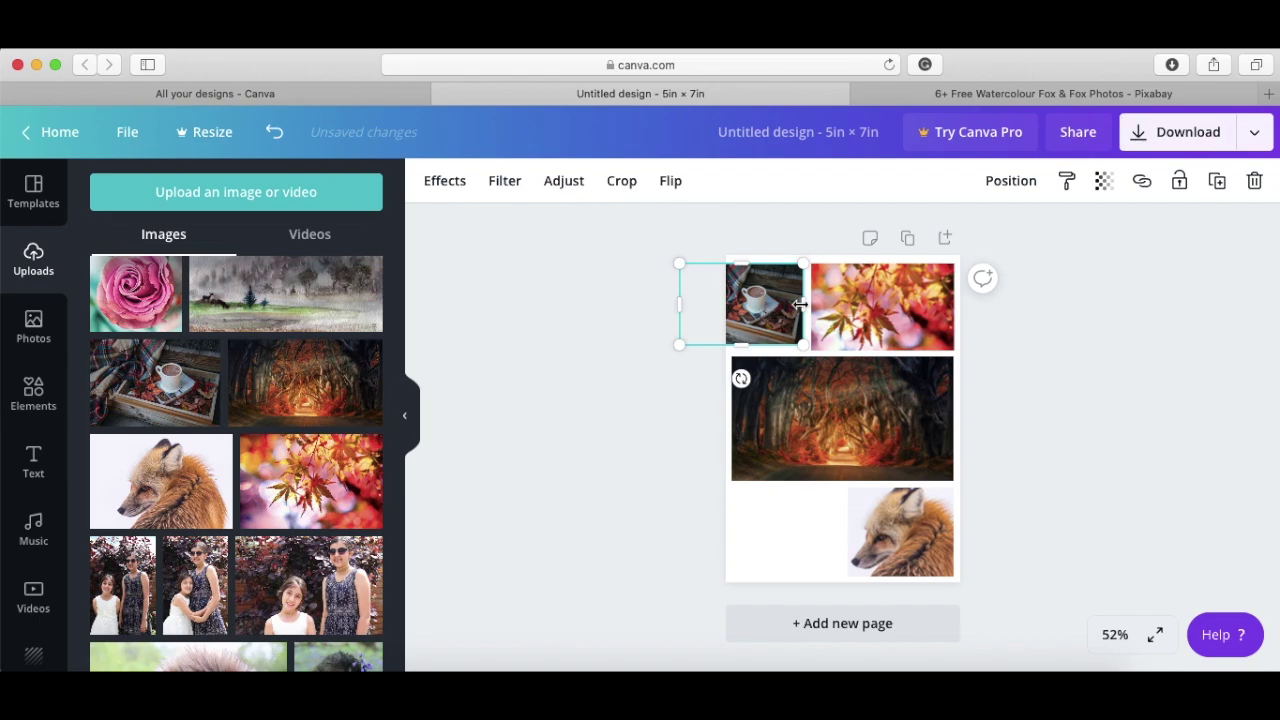
{"action": "left_click_drag", "start_coordinate": [801, 304], "coordinate": [770, 300]}
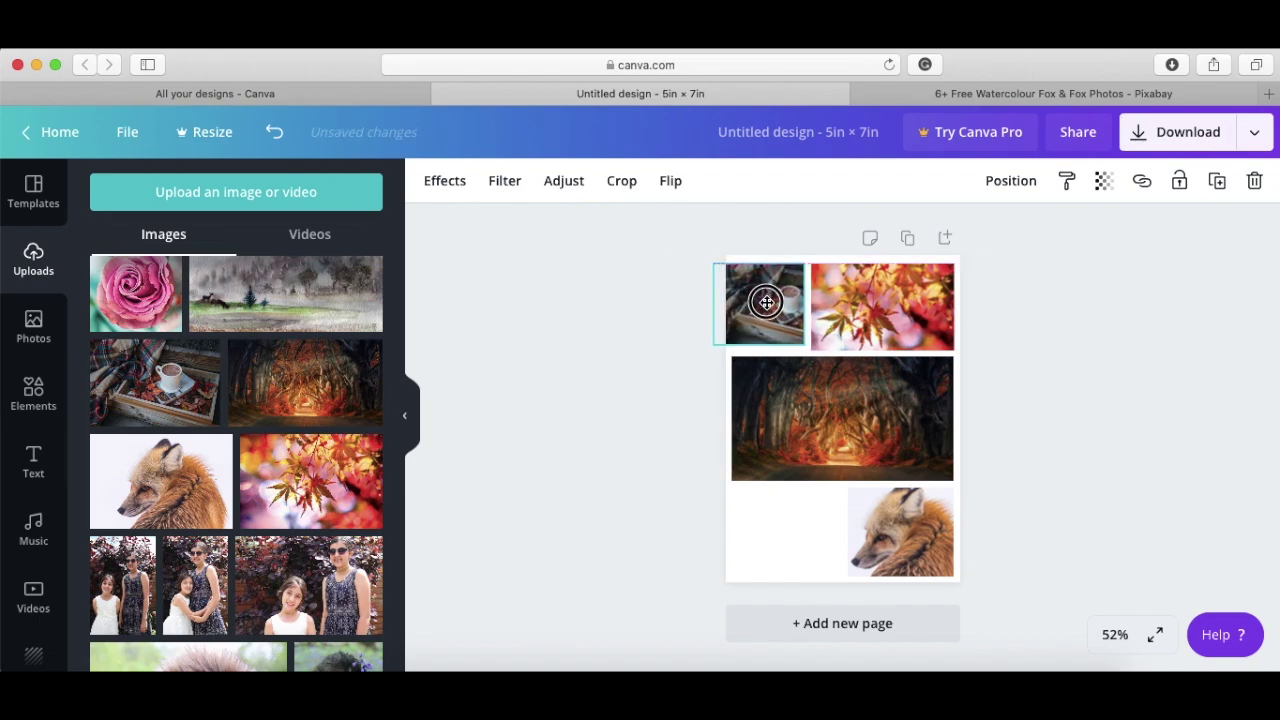
{"action": "left_click_drag", "start_coordinate": [766, 302], "coordinate": [766, 302]}
{"action": "left_click_drag", "start_coordinate": [708, 348], "coordinate": [706, 350]}
- Trim the tea tray photo's left edge to line up with the forest photo, then return Home
{"action": "left_click", "coordinate": [660, 377]}
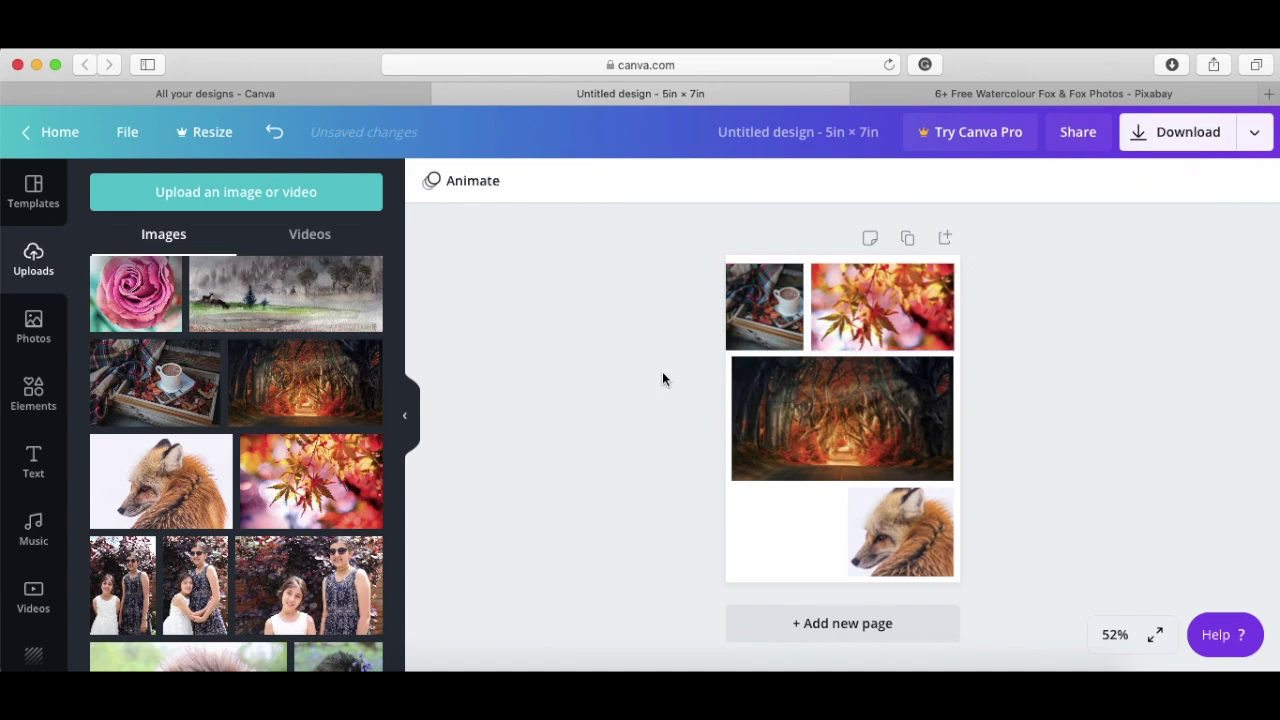
{"action": "left_click", "coordinate": [729, 306]}
{"action": "left_click_drag", "start_coordinate": [705, 308], "coordinate": [726, 311]}
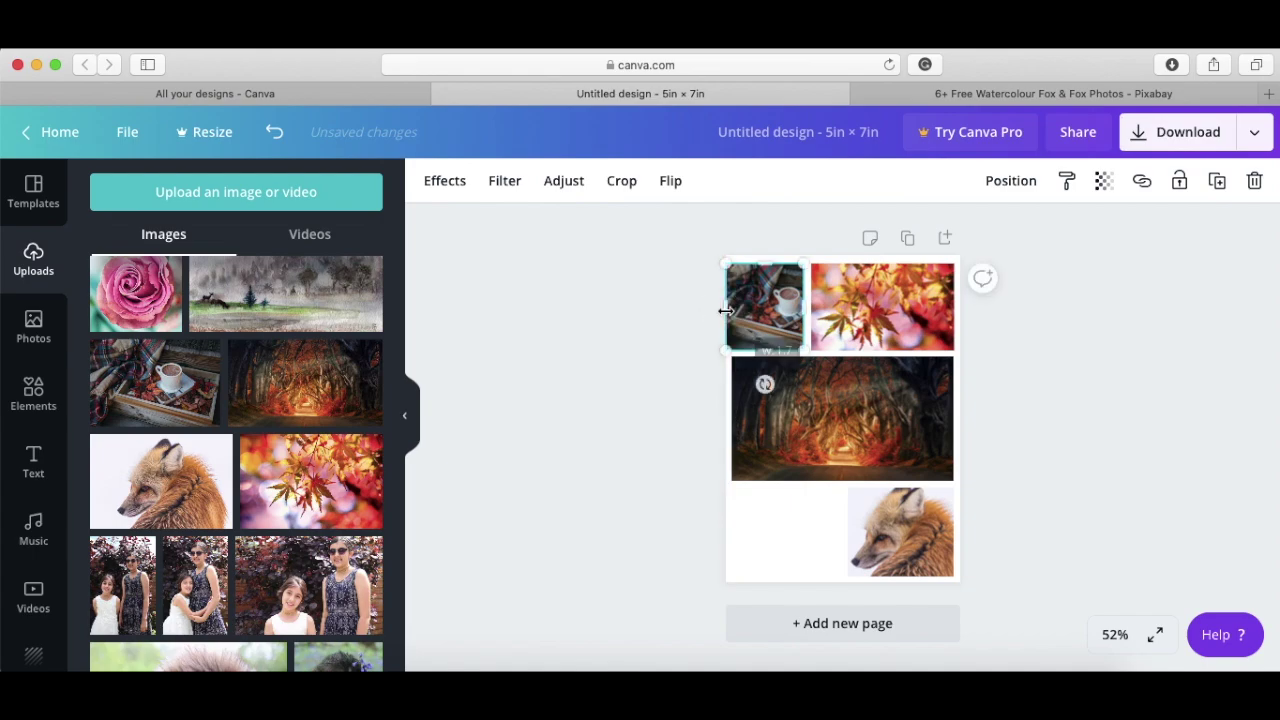
{"action": "left_click", "coordinate": [667, 366]}
{"action": "left_click", "coordinate": [727, 310]}
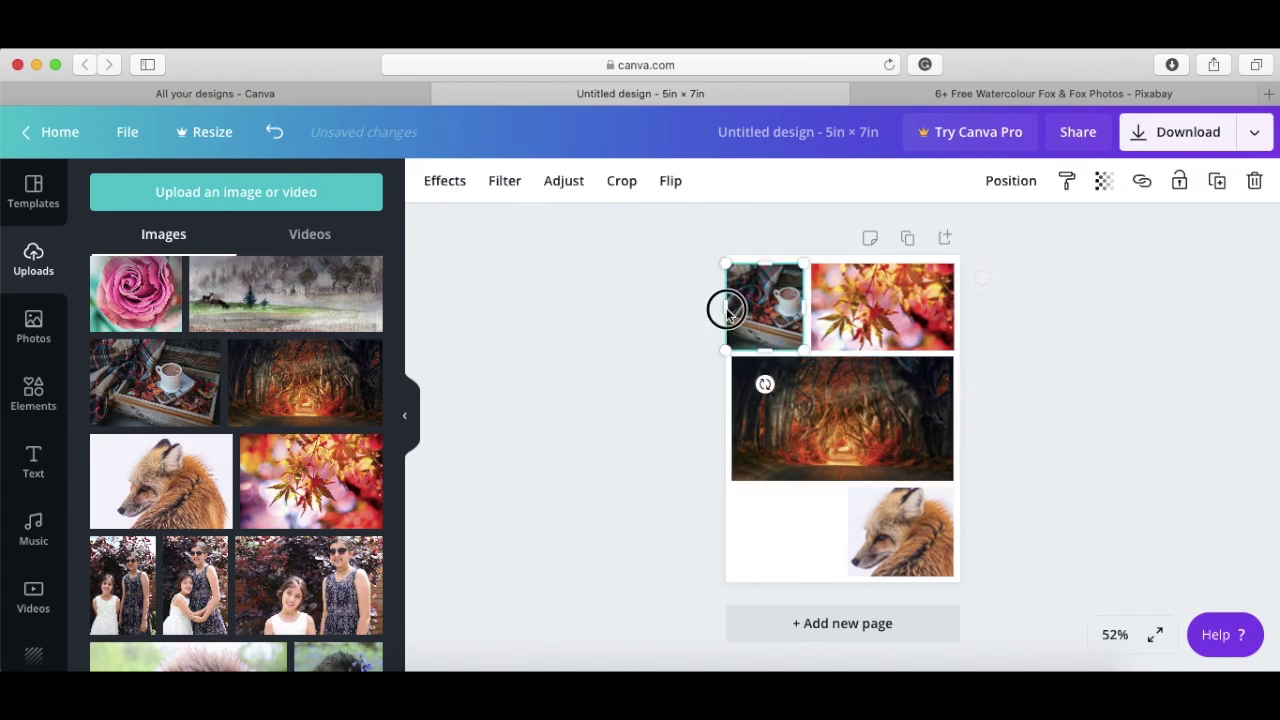
{"action": "left_click_drag", "start_coordinate": [726, 304], "coordinate": [728, 304]}
{"action": "left_click", "coordinate": [668, 368]}
{"action": "left_click", "coordinate": [765, 305]}
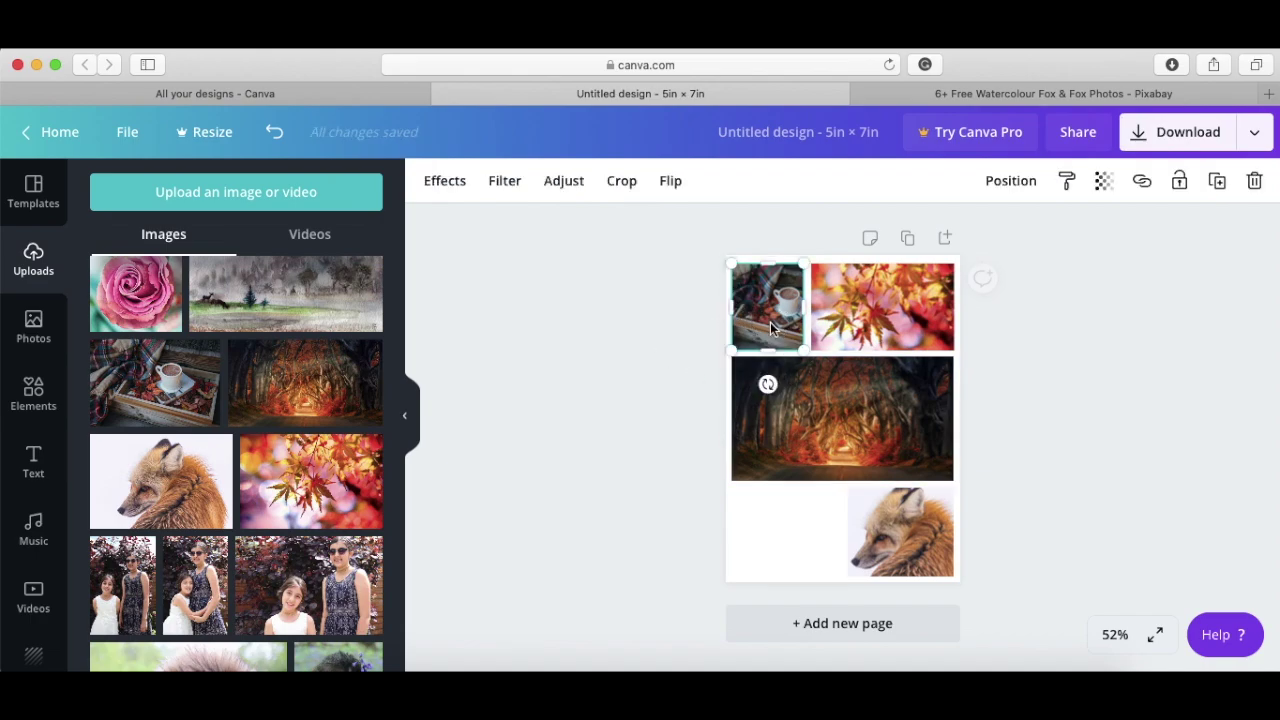
{"action": "left_click_drag", "start_coordinate": [806, 311], "coordinate": [808, 311]}
{"action": "left_click", "coordinate": [657, 406]}
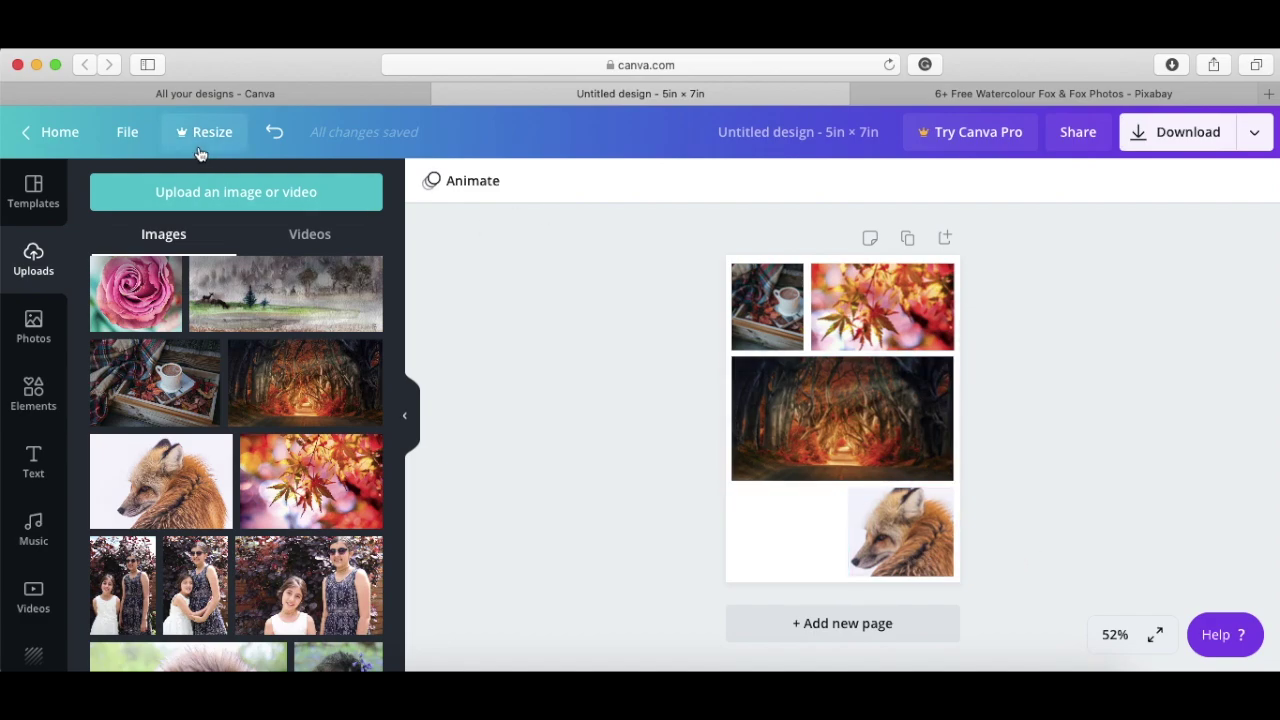
{"action": "left_click", "coordinate": [85, 135]}
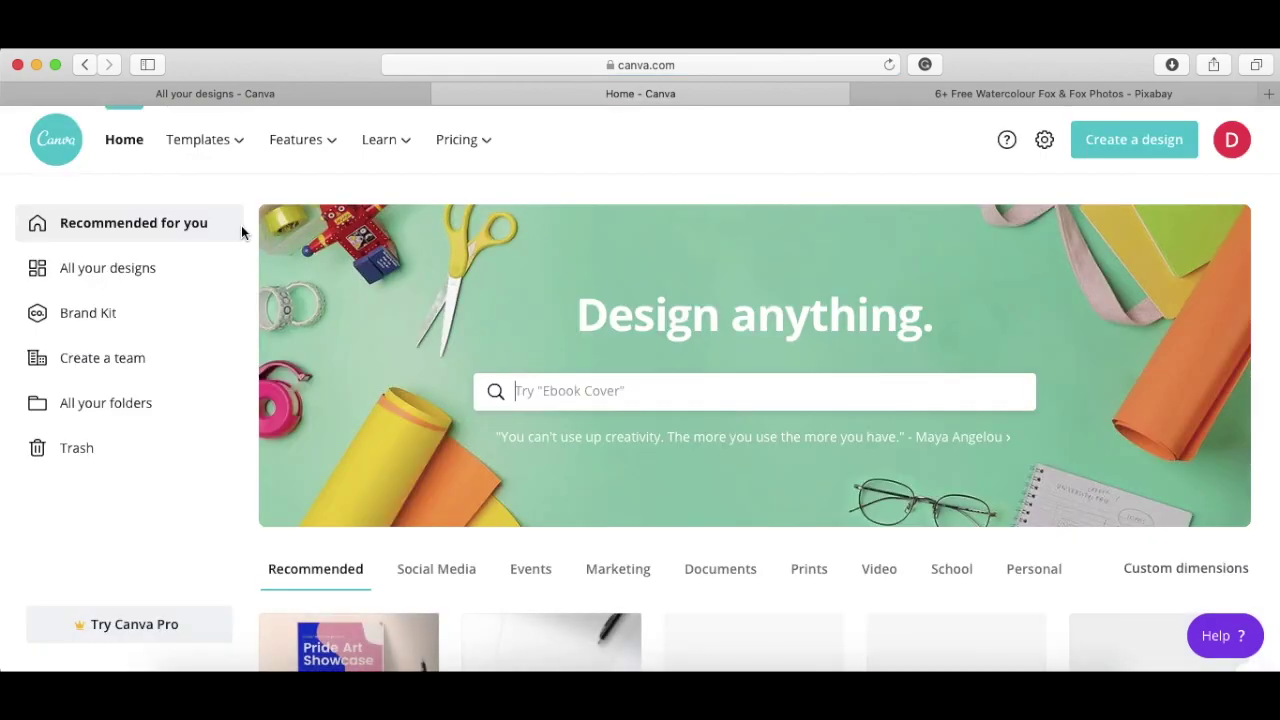
- Open the completed autumn collage design from All your designs
{"action": "left_click", "coordinate": [134, 268]}
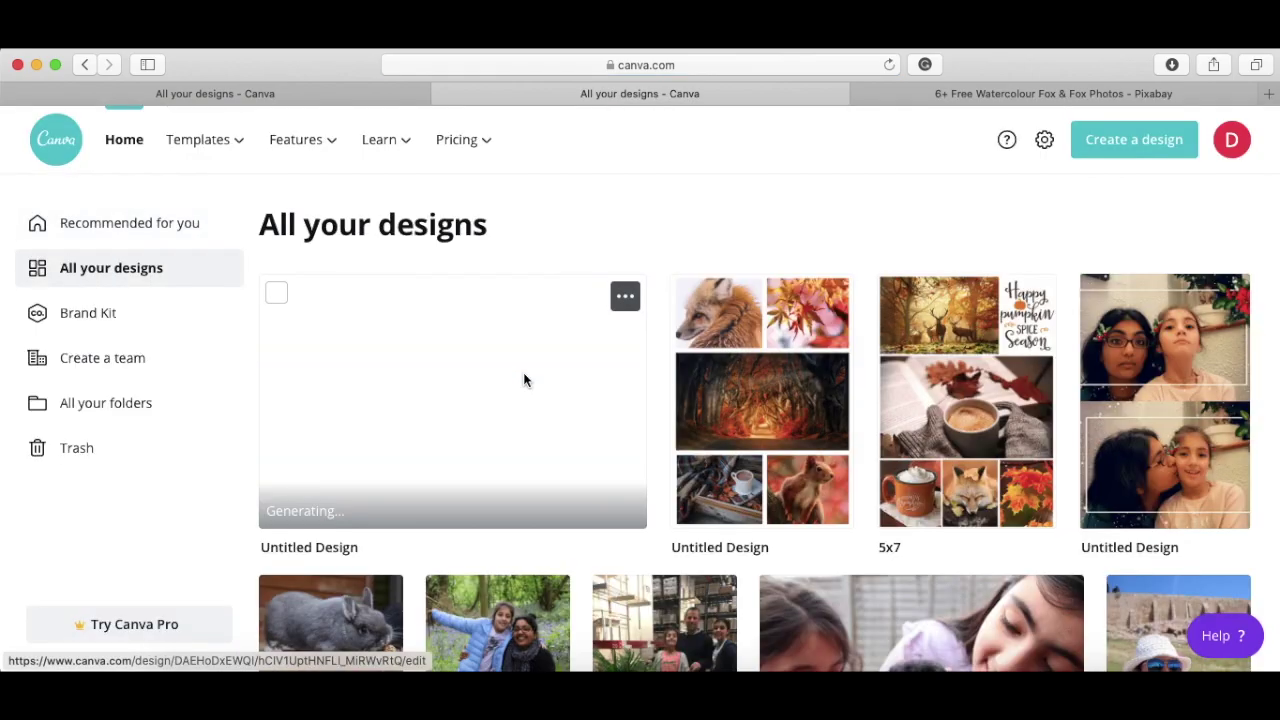
{"action": "left_click", "coordinate": [760, 441]}
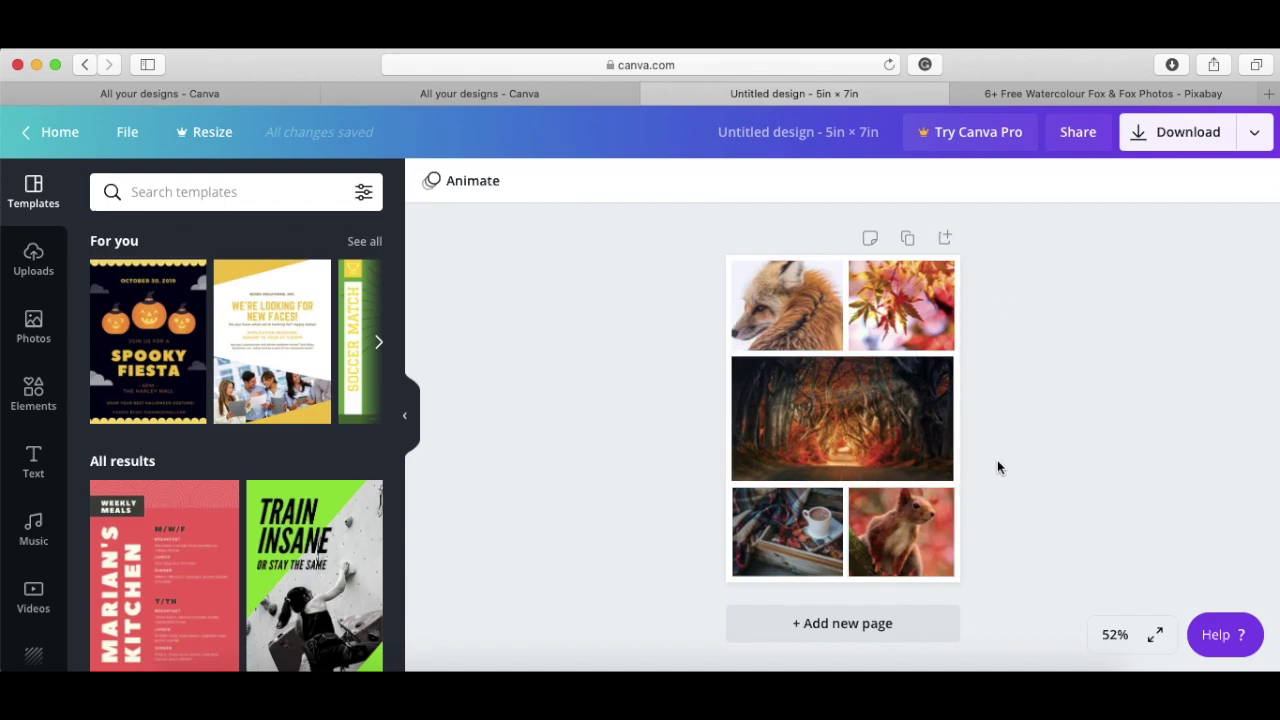
- Flip the squirrel photo horizontally
{"action": "left_click", "coordinate": [925, 525]}
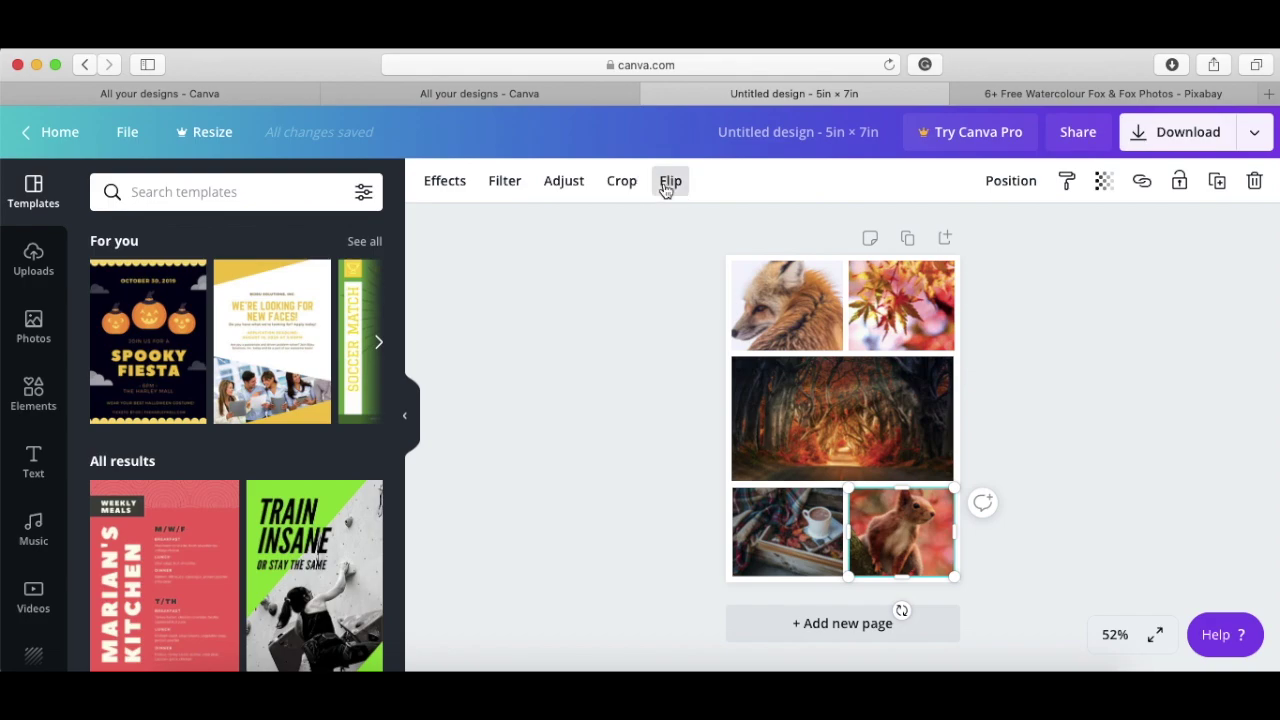
{"action": "left_click", "coordinate": [668, 182]}
{"action": "left_click", "coordinate": [673, 230]}
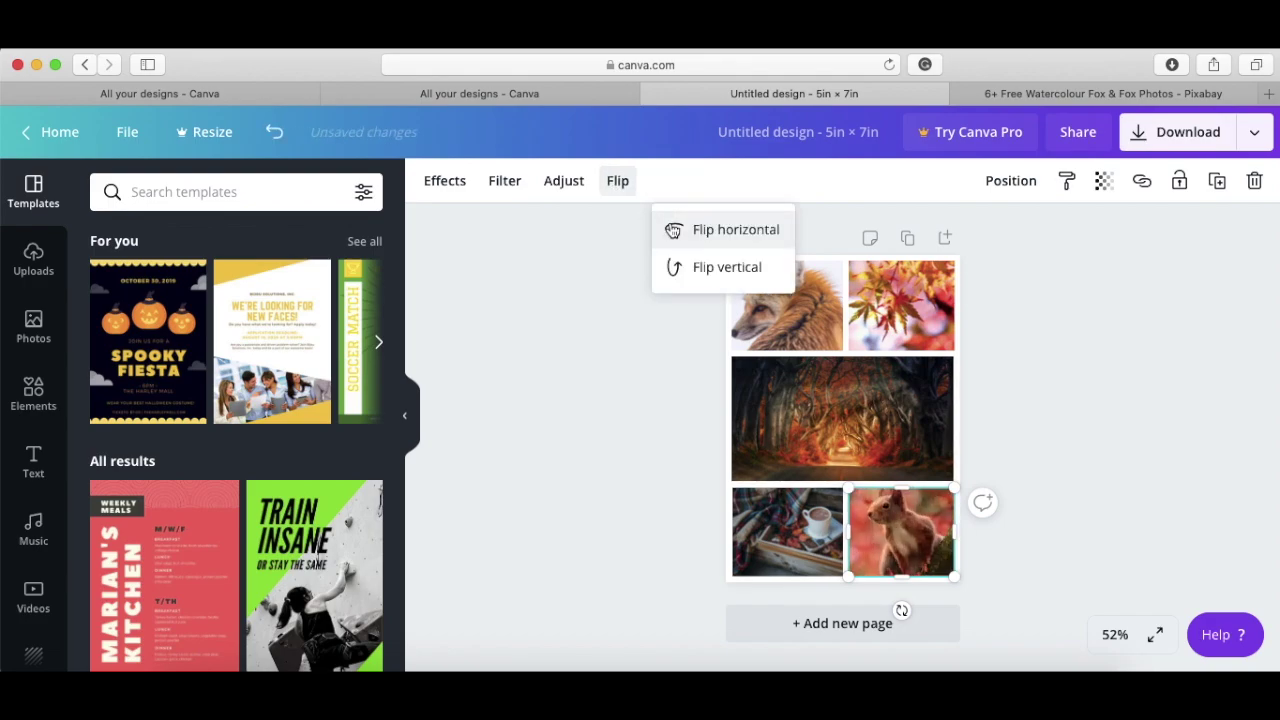
{"action": "left_click", "coordinate": [610, 348]}
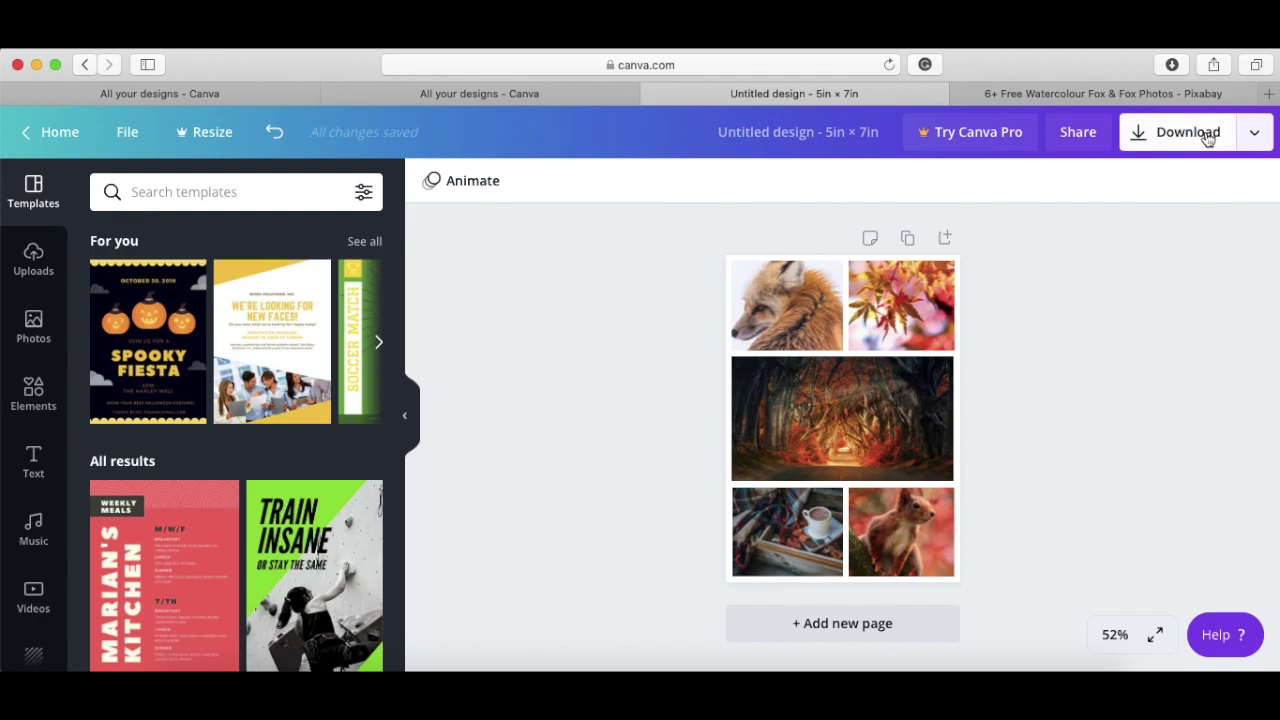
- Download the collage with PNG as the file type
{"action": "left_click", "coordinate": [1207, 139]}
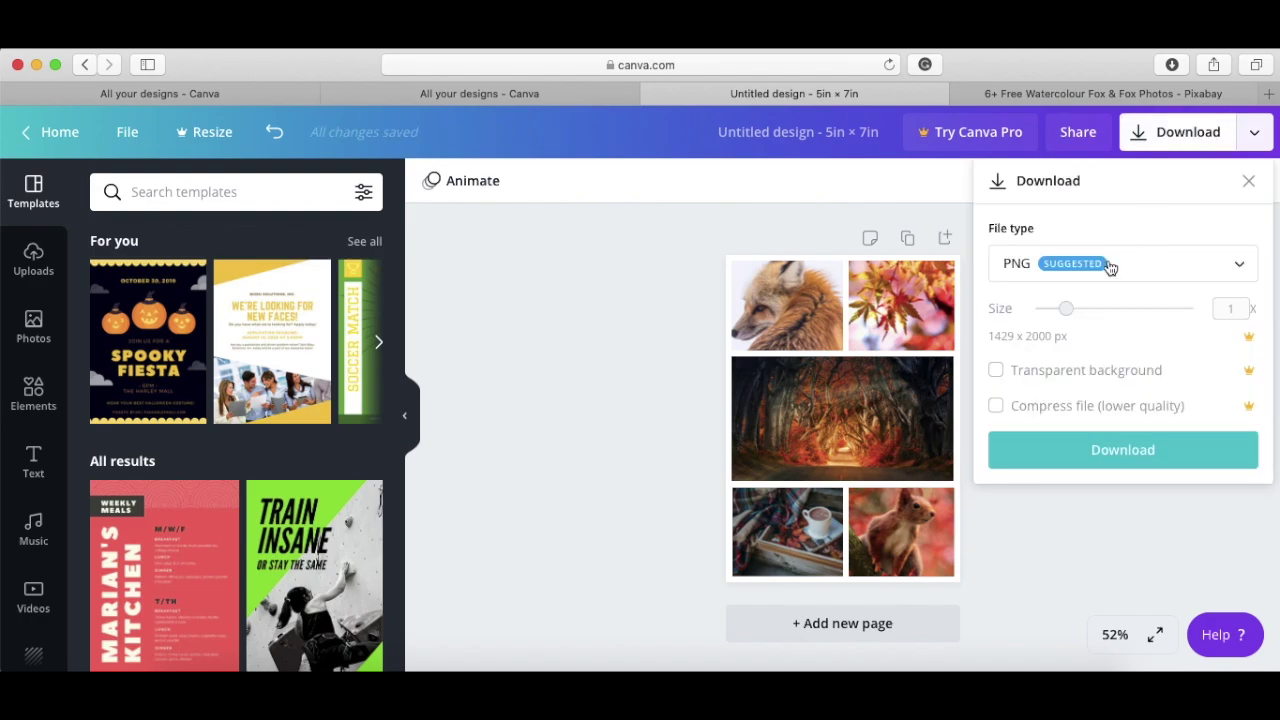
{"action": "left_click", "coordinate": [1109, 267]}
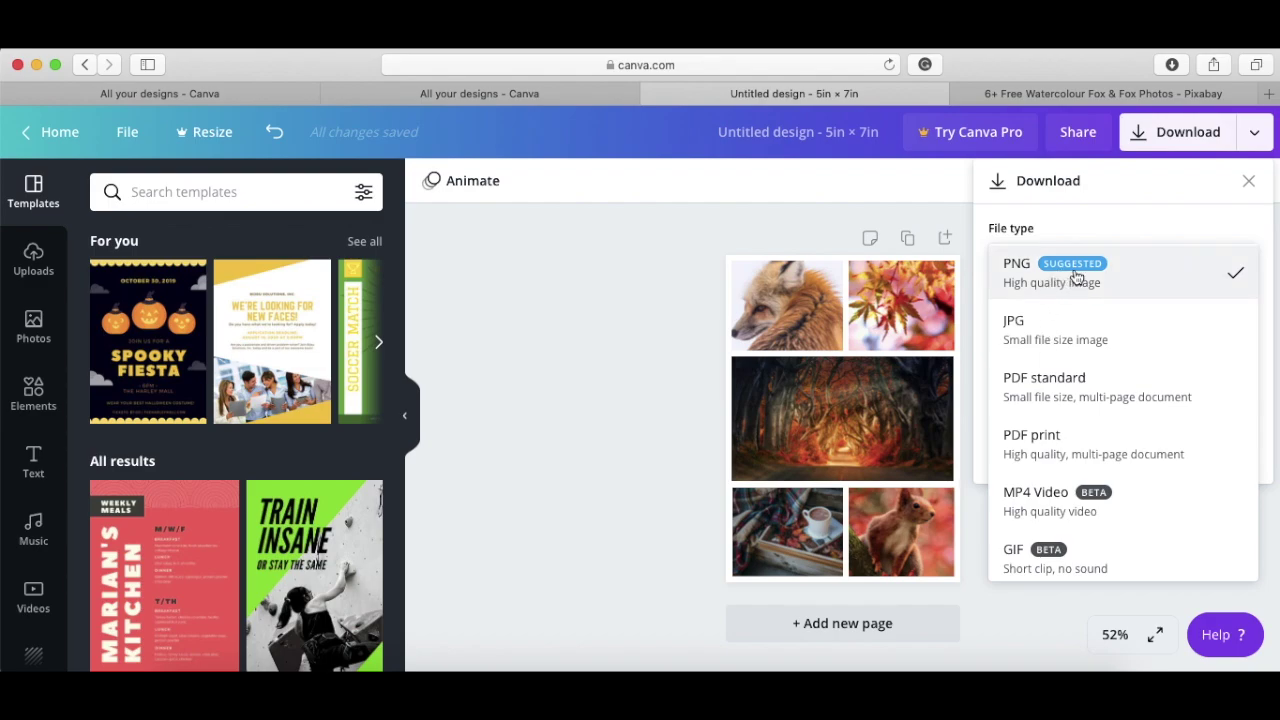
{"action": "left_click", "coordinate": [1076, 270]}
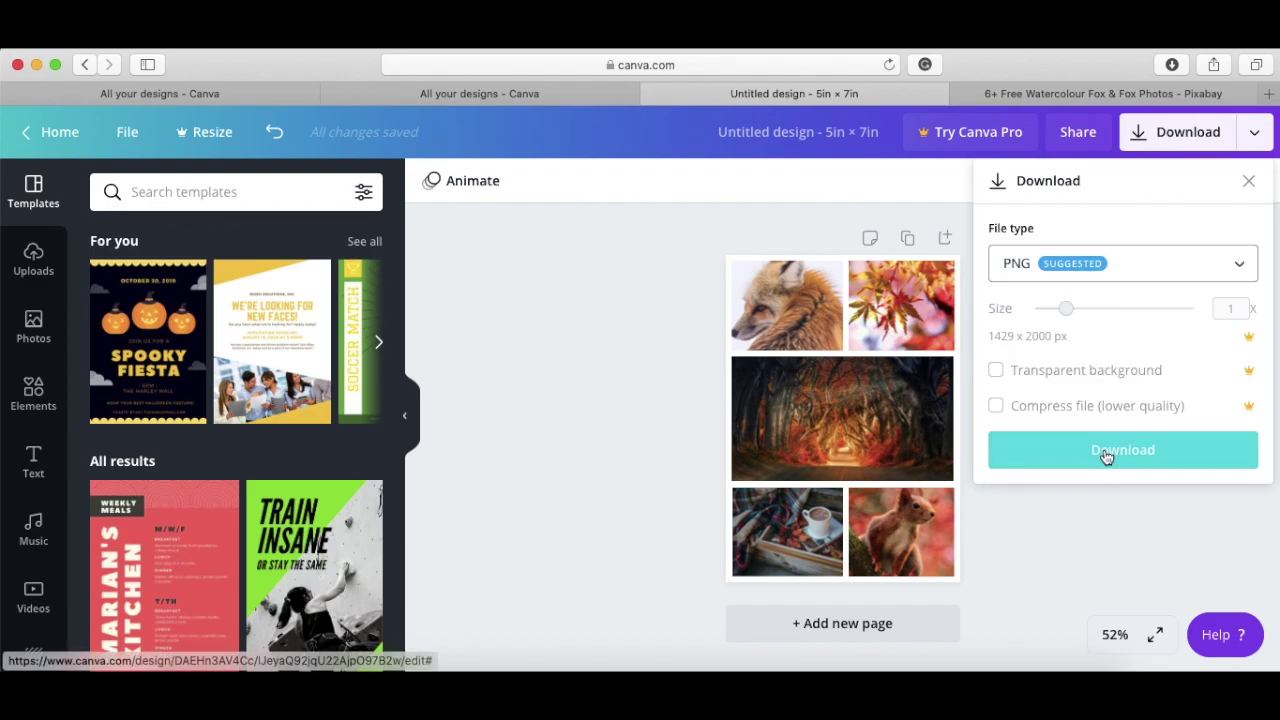
{"action": "left_click", "coordinate": [1106, 450]}
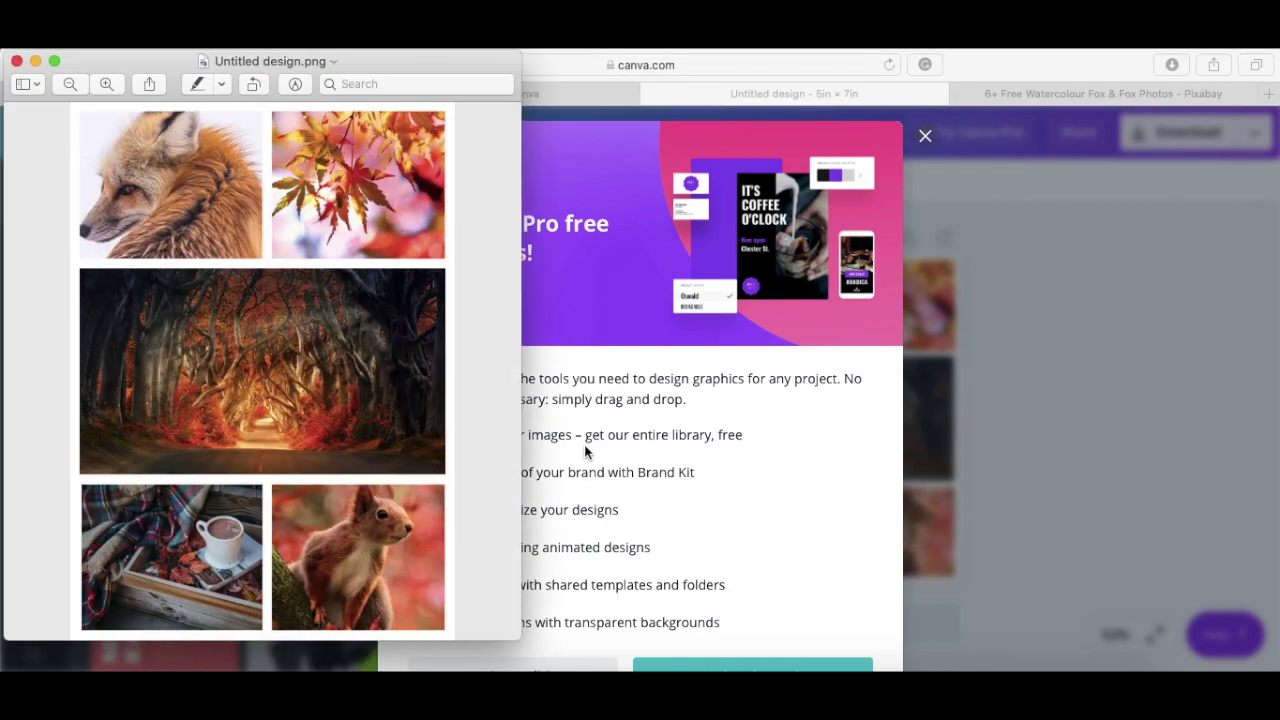
- Open Preview's print settings for the PNG and set the paper to 5x7 Borderless
{"action": "left_click_drag", "start_coordinate": [157, 62], "coordinate": [558, 67]}
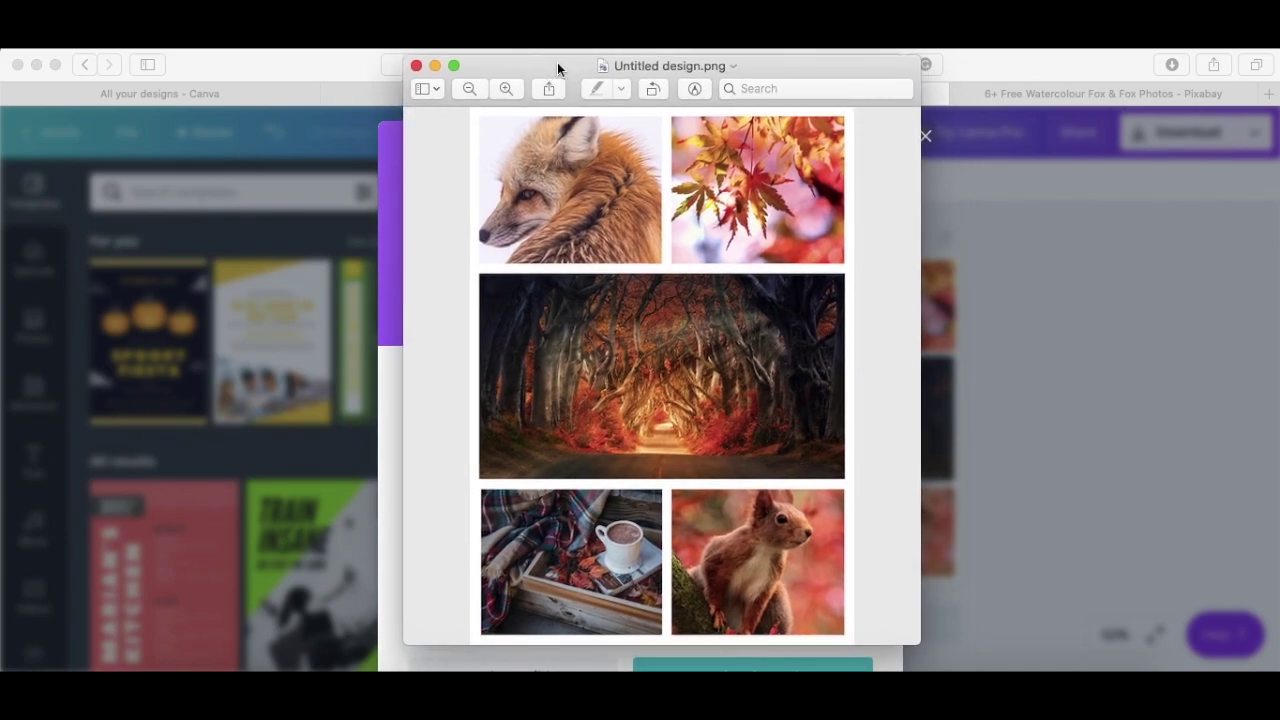
{"action": "left_click", "coordinate": [130, 38]}
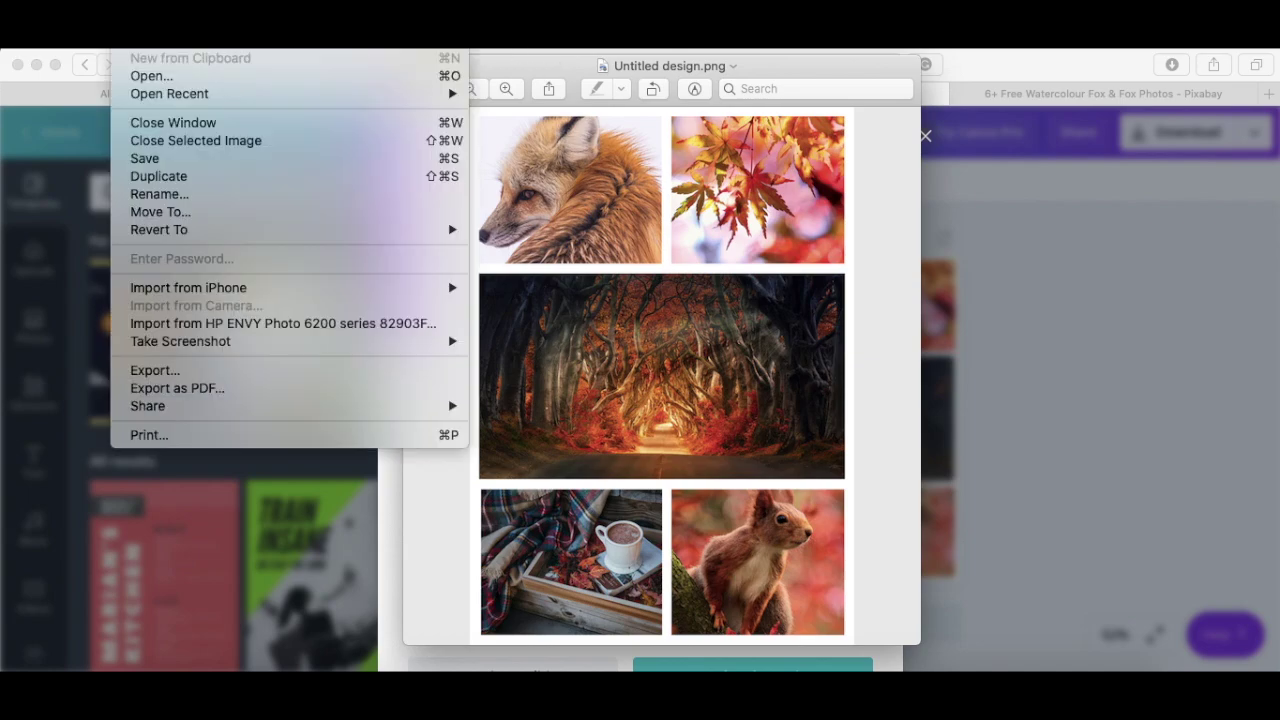
{"action": "left_click", "coordinate": [266, 434]}
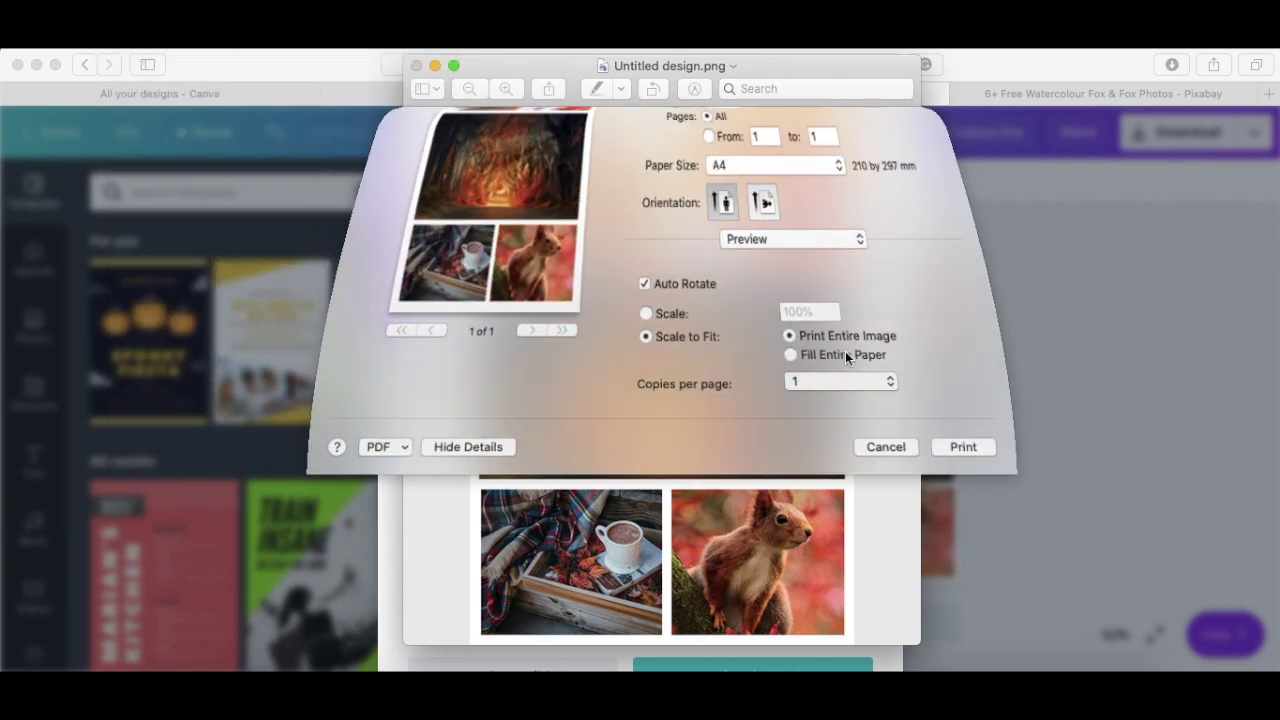
{"action": "left_click", "coordinate": [791, 266]}
{"action": "mouse_move", "coordinate": [826, 347]}
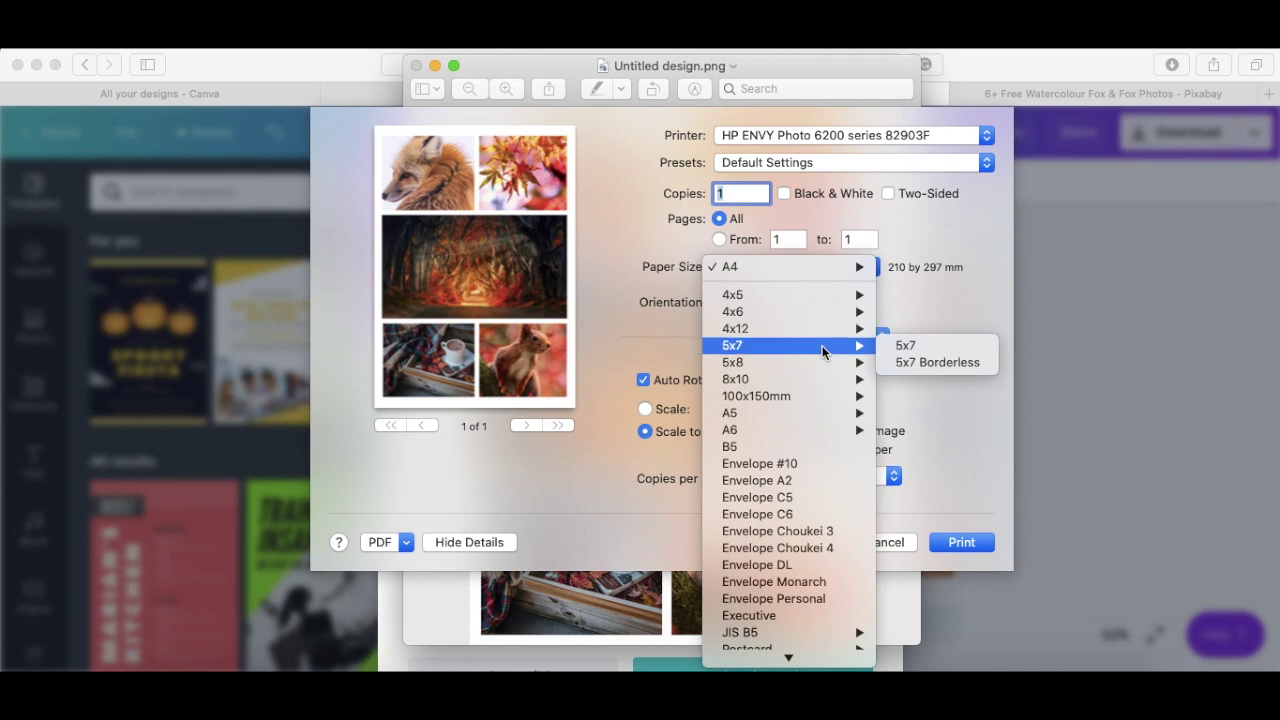
{"action": "left_click", "coordinate": [941, 365]}
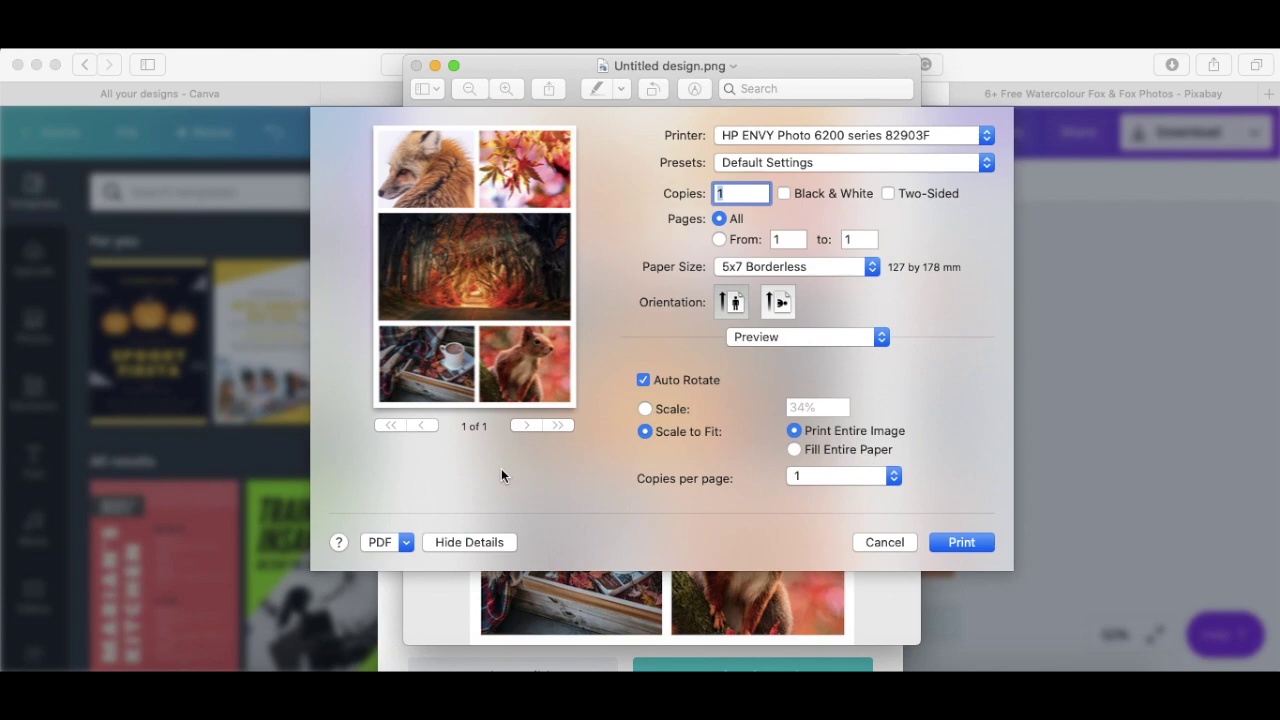
- Set the paper back to A4, cancel printing, close the image and dismiss the Canva Pro offer
{"action": "left_click", "coordinate": [744, 268]}
{"action": "mouse_move", "coordinate": [731, 190]}
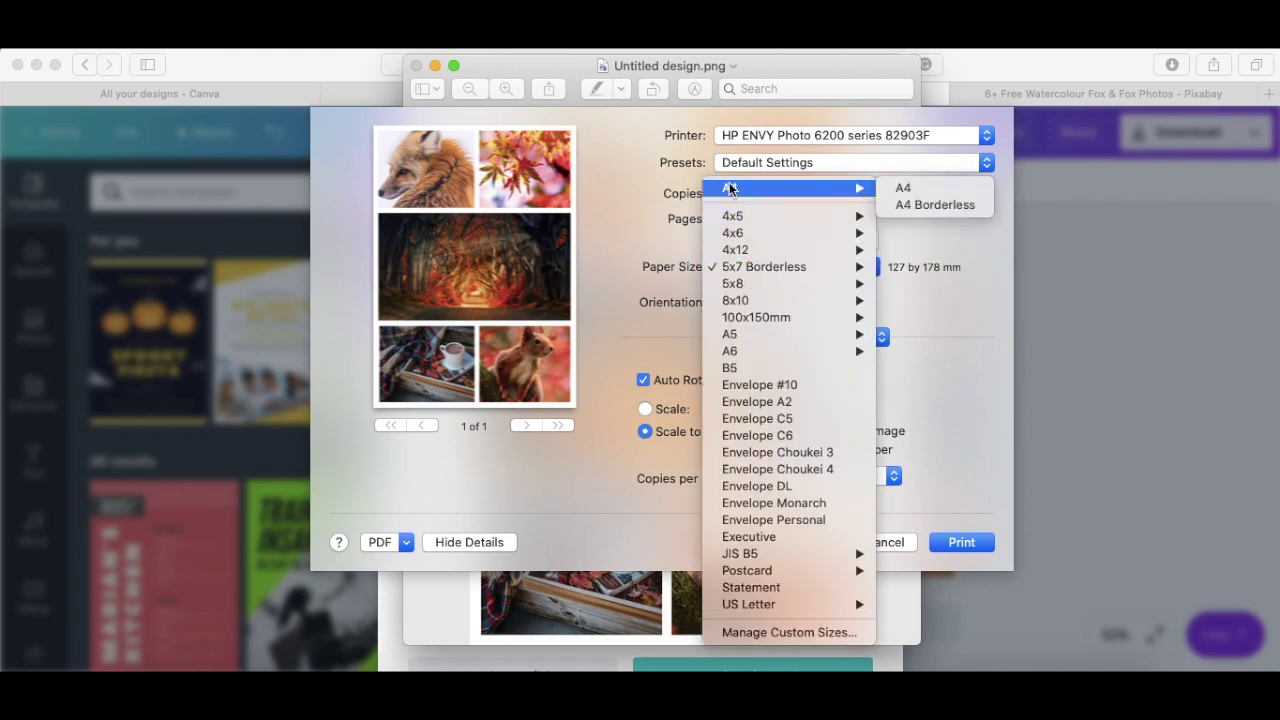
{"action": "left_click", "coordinate": [910, 187]}
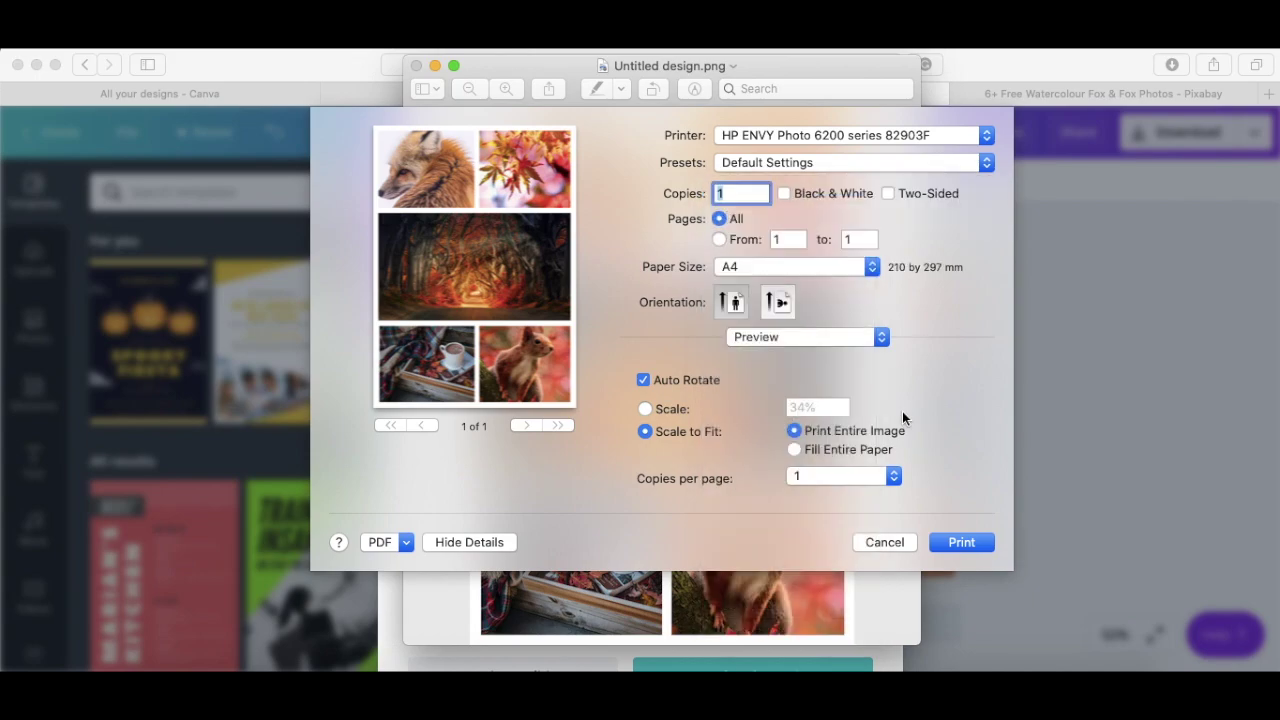
{"action": "left_click", "coordinate": [882, 544]}
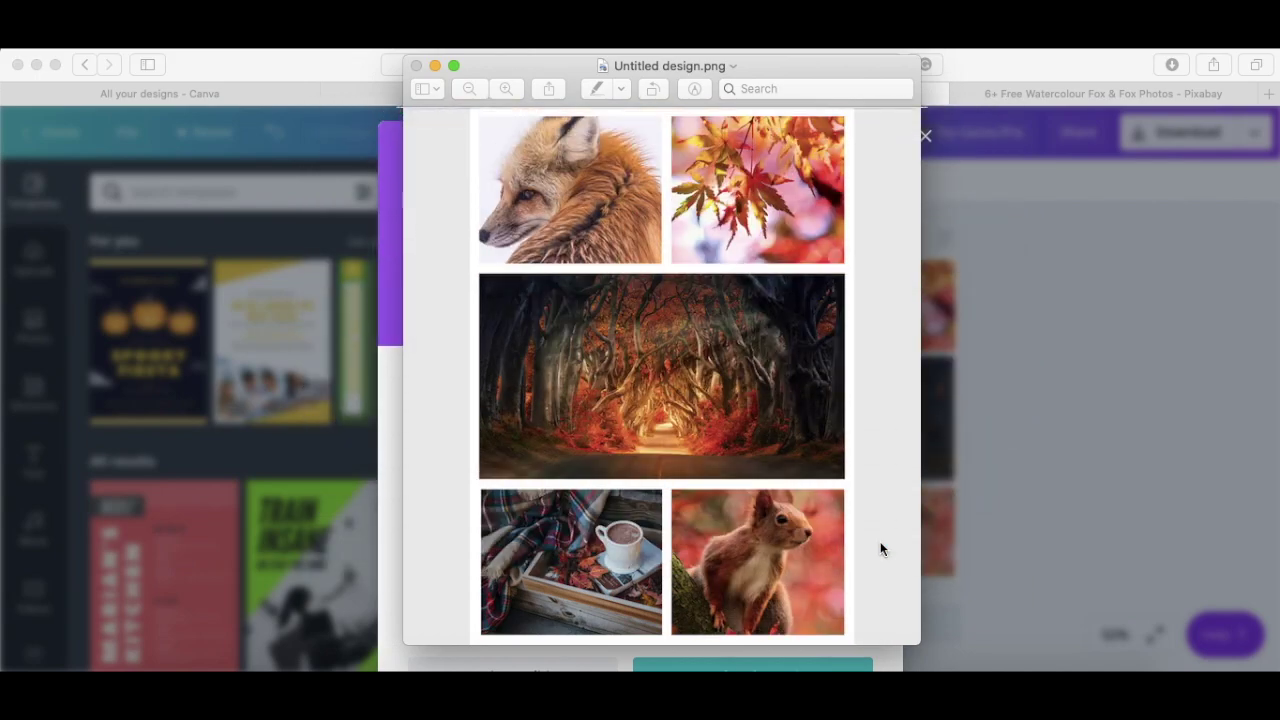
{"action": "left_click", "coordinate": [975, 180]}
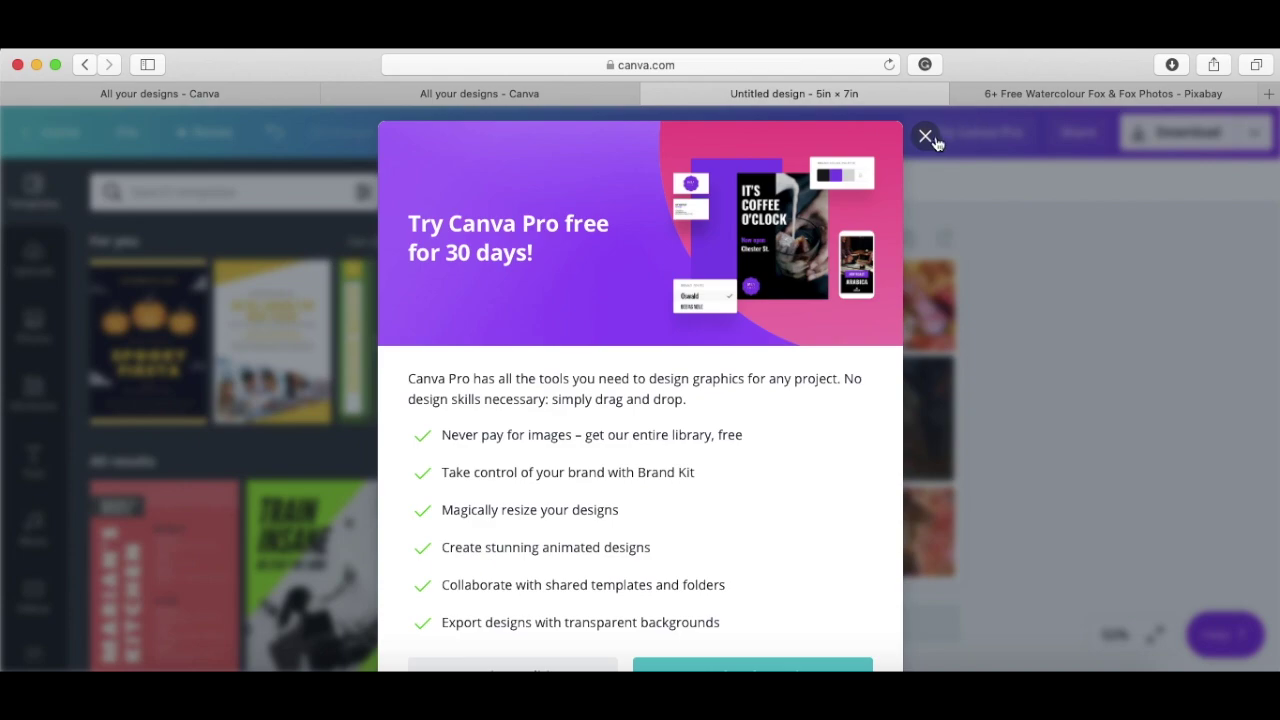
{"action": "left_click", "coordinate": [933, 140]}
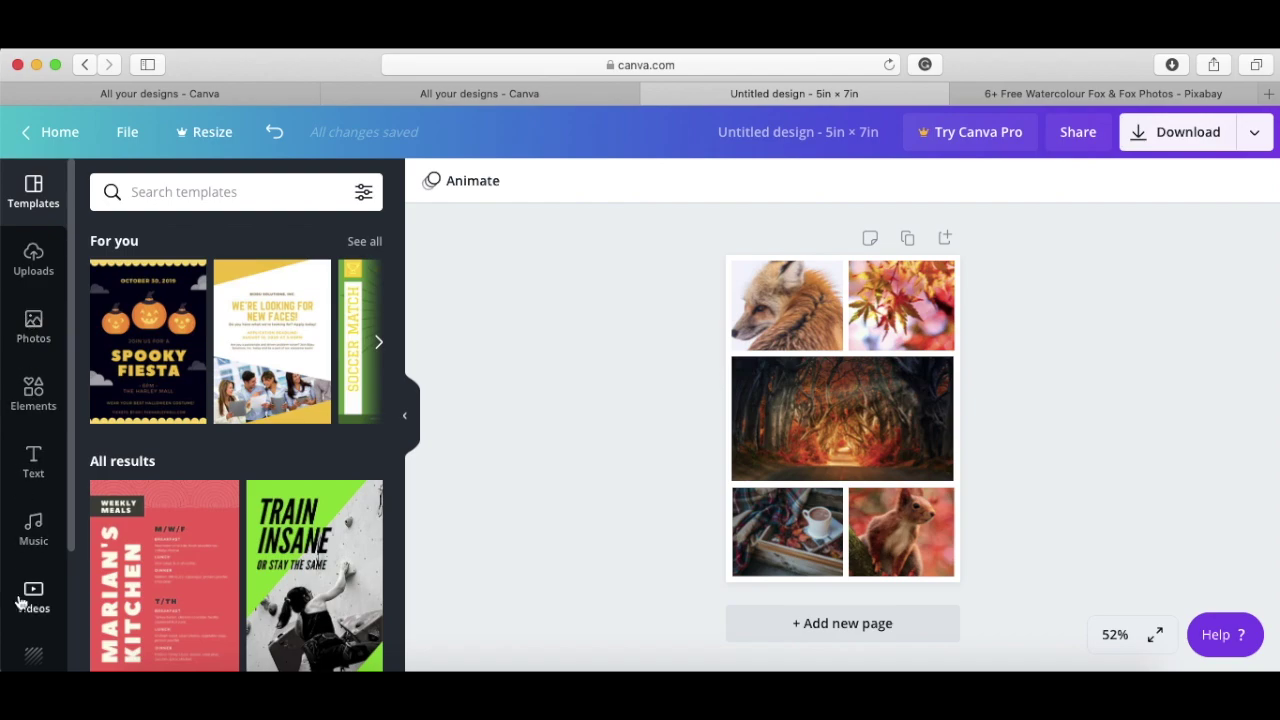
- Scroll the Canva sidebar down and open the Text options
{"action": "scroll", "coordinate": [30, 587], "scroll_direction": "down", "scroll_amount": 3}
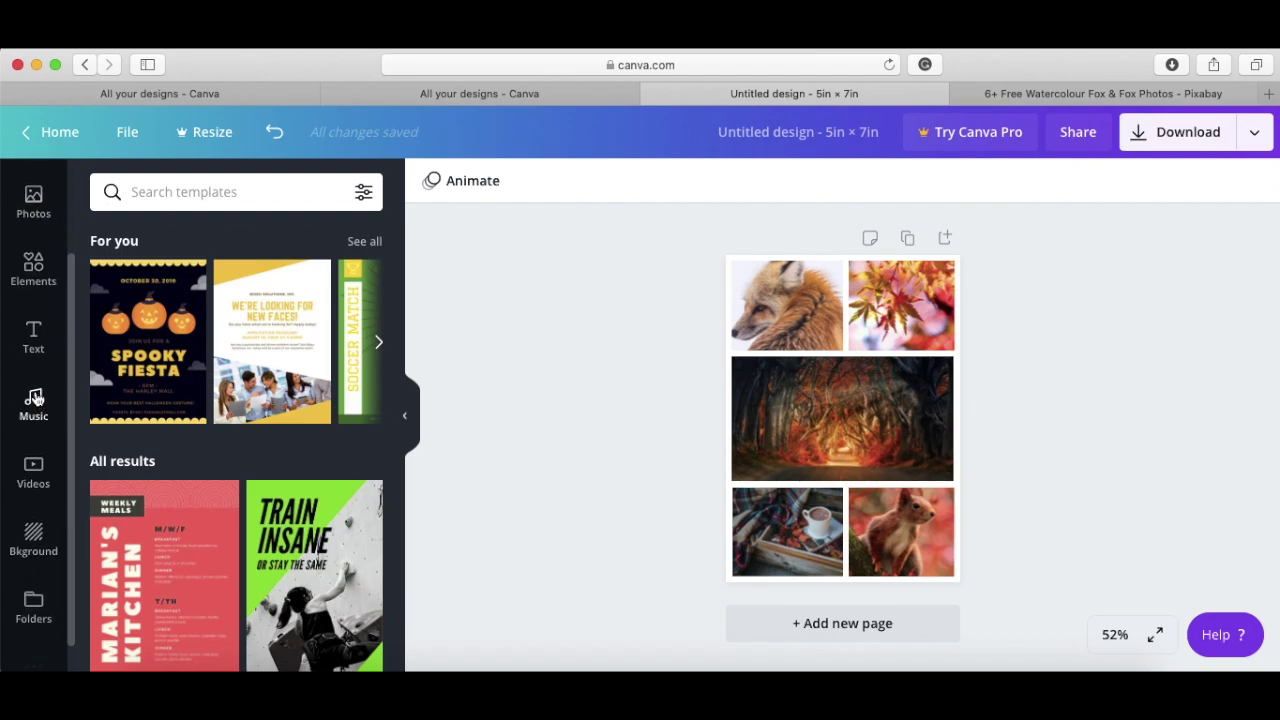
{"action": "left_click", "coordinate": [36, 338]}
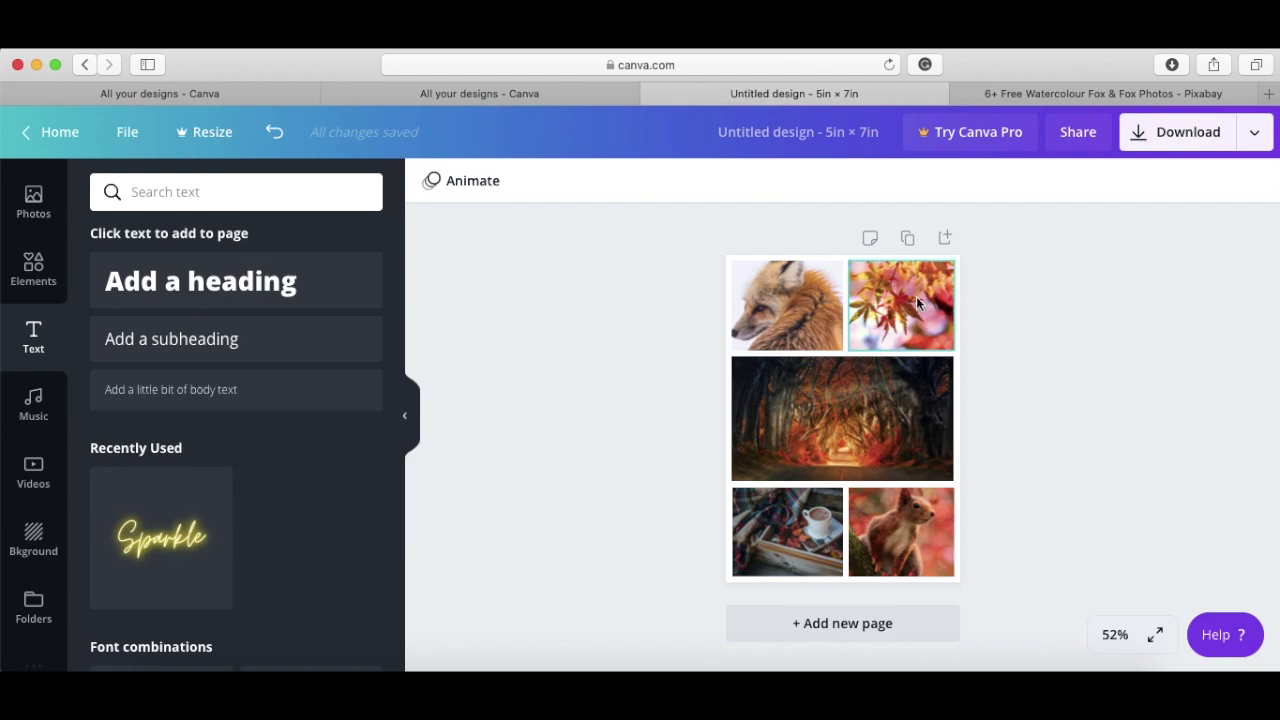
- Add a heading and a subheading, and change the heading text to 'hello autumn'
{"action": "left_click", "coordinate": [194, 302]}
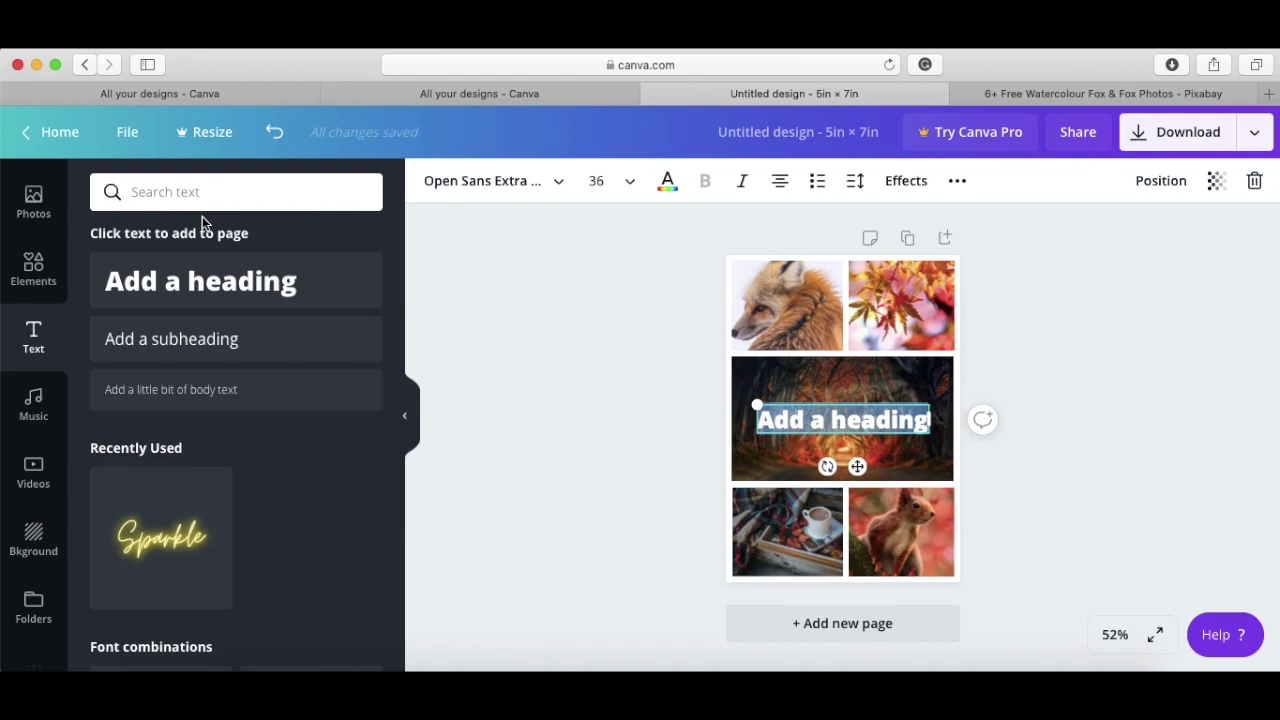
{"action": "left_click", "coordinate": [165, 336]}
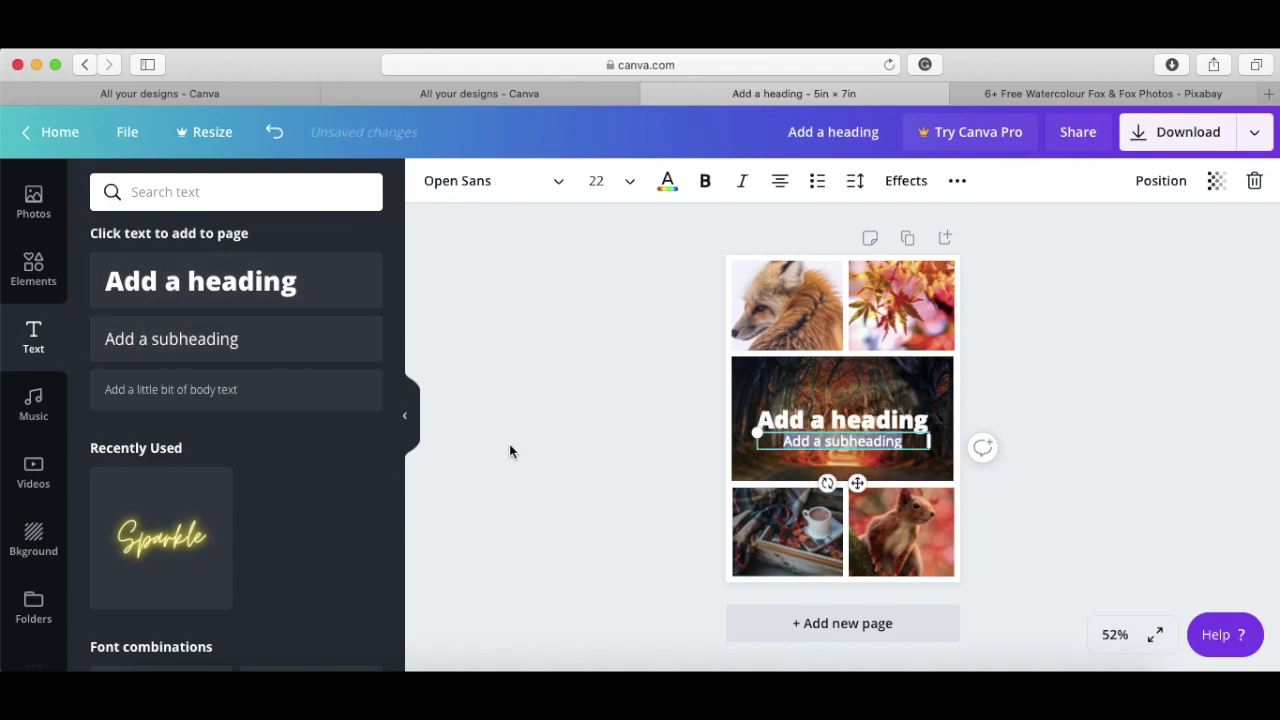
{"action": "left_click", "coordinate": [563, 445]}
{"action": "left_click", "coordinate": [818, 424]}
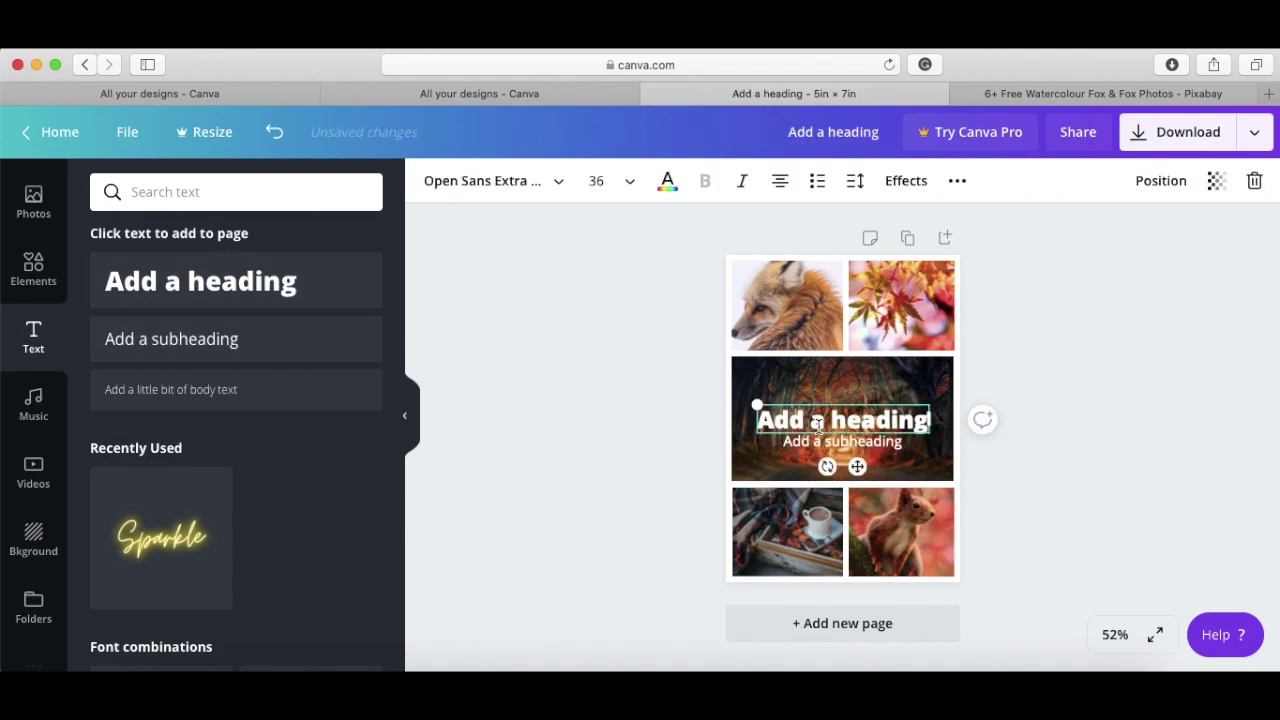
{"action": "double_click", "coordinate": [817, 425]}
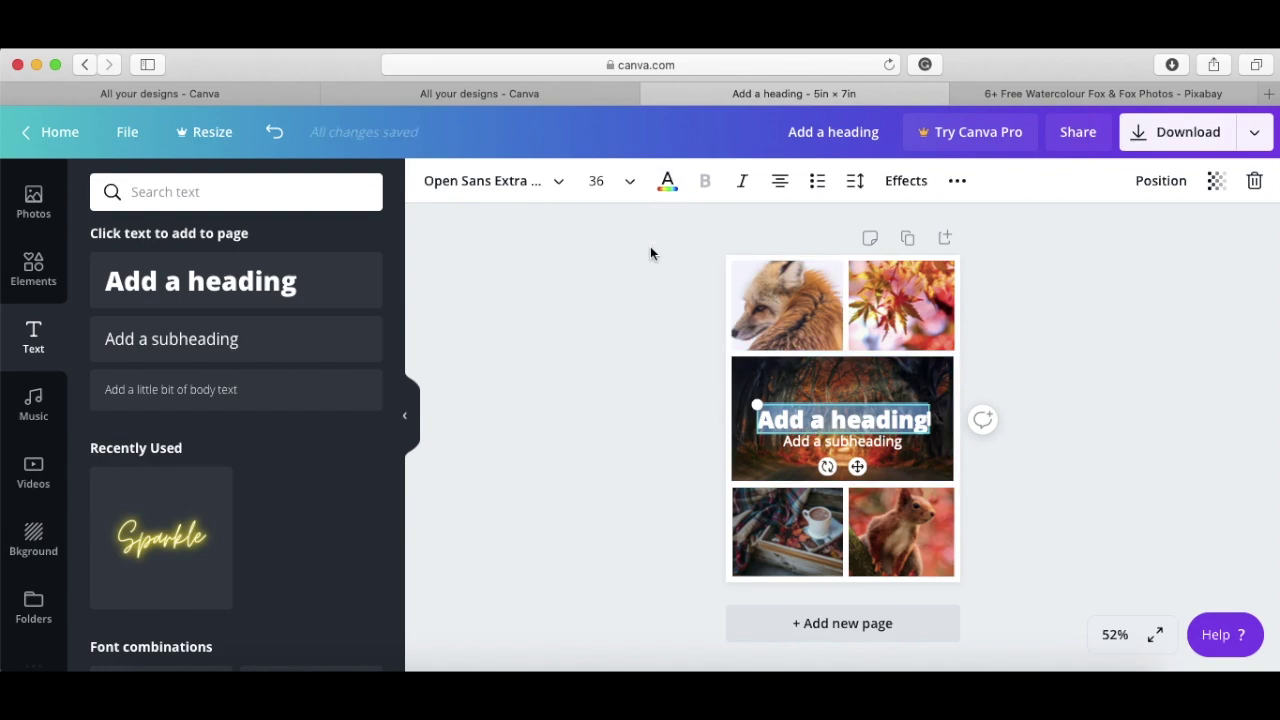
{"action": "type", "text": "hell"}
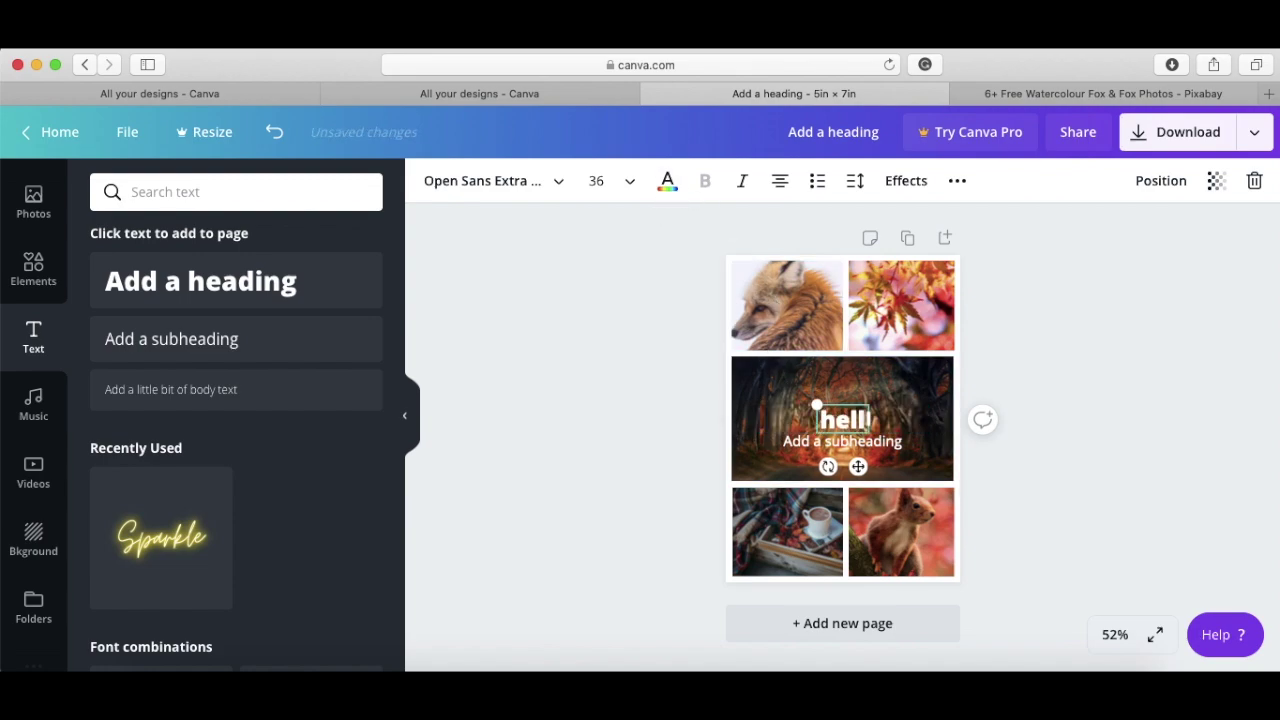
{"action": "type", "text": " autumn"}
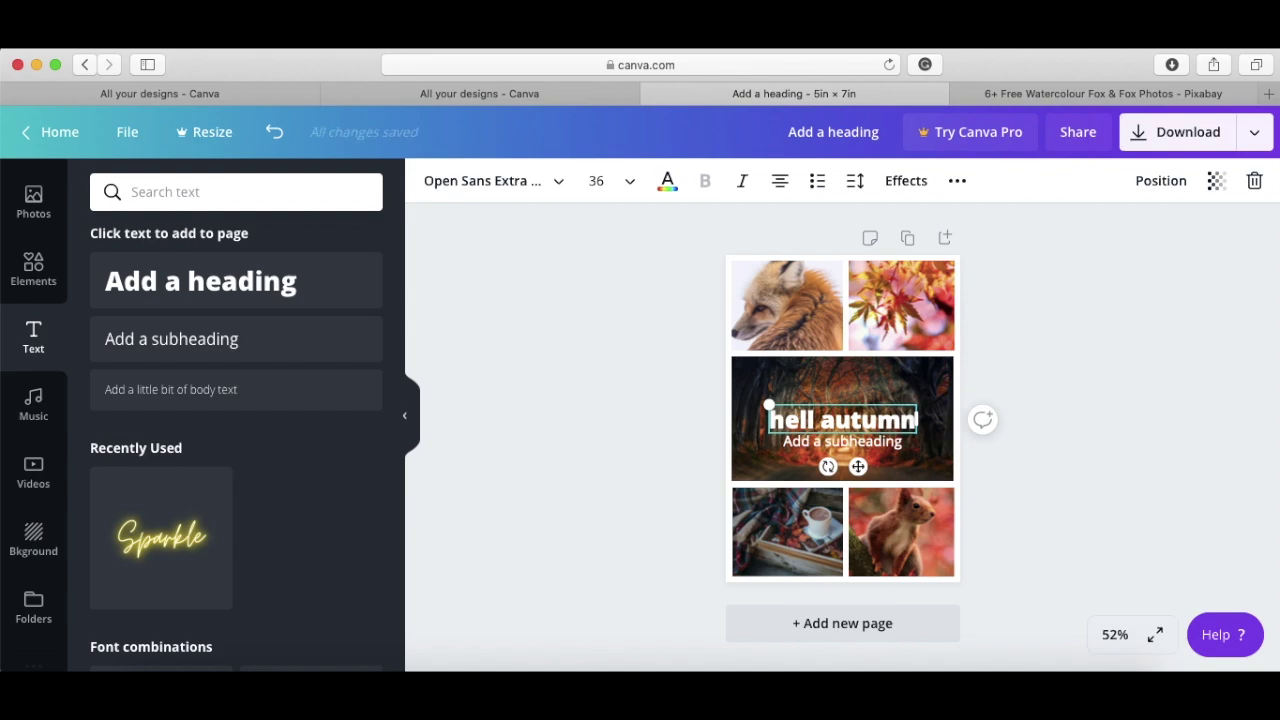
{"action": "type", "text": "o"}
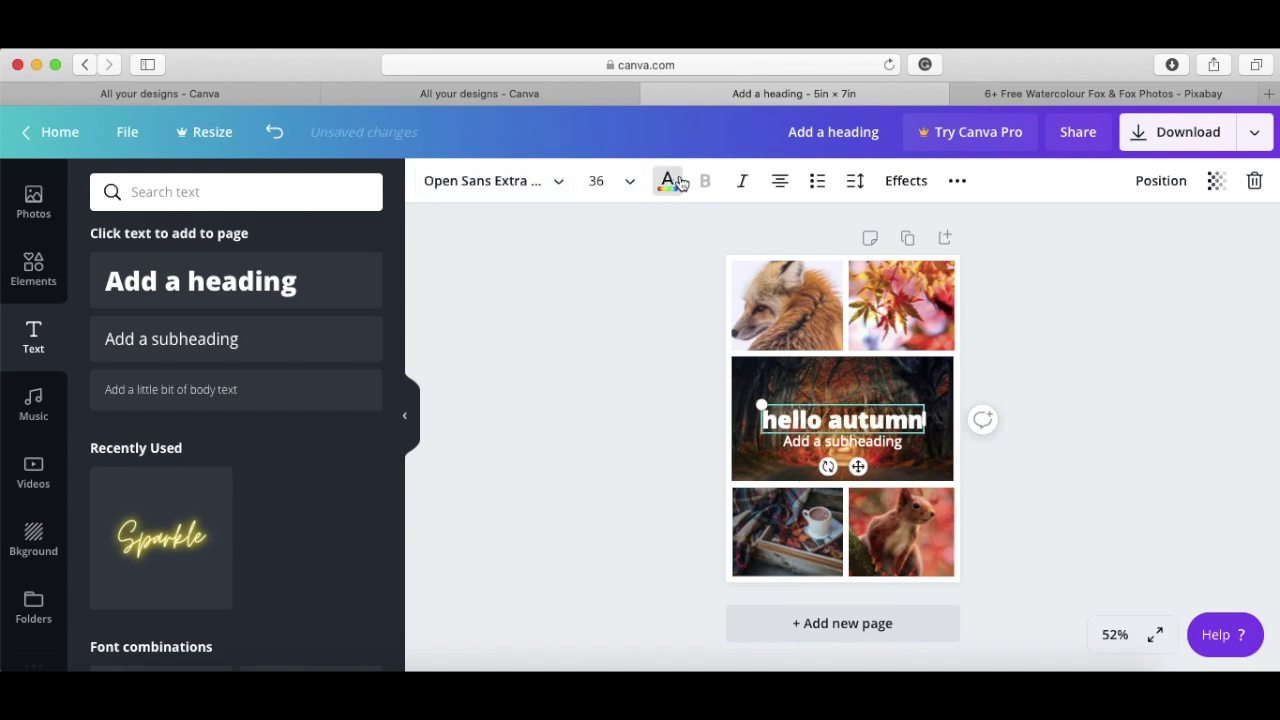
- Change the 'hello autumn' heading font to Bukhari Script
{"action": "left_click", "coordinate": [555, 181]}
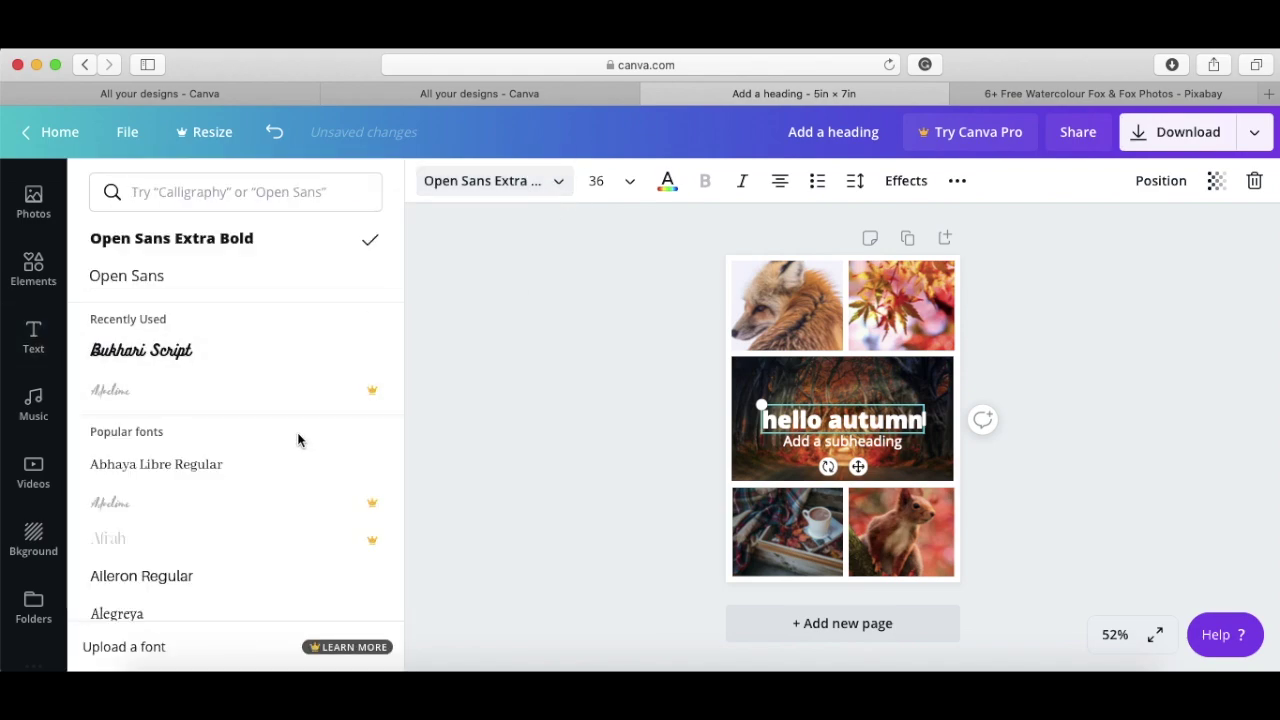
{"action": "scroll", "coordinate": [298, 440], "scroll_direction": "down", "scroll_amount": 2}
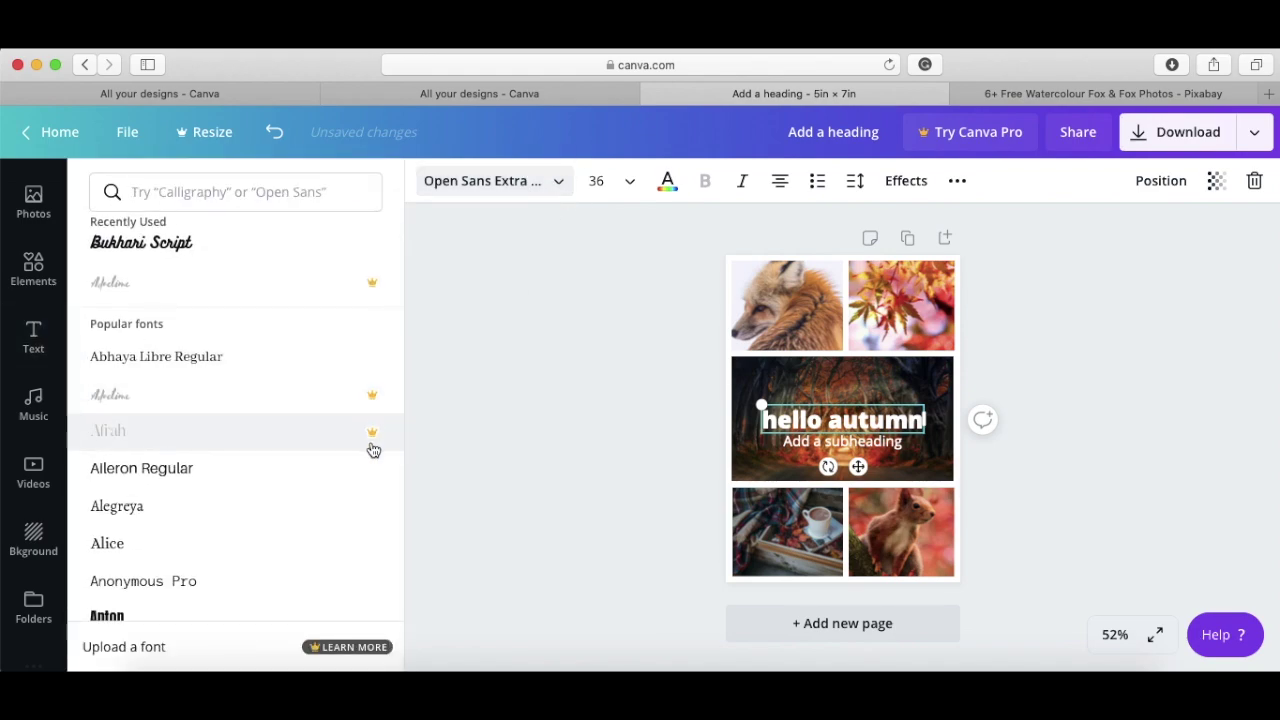
{"action": "scroll", "coordinate": [373, 444], "scroll_direction": "down", "scroll_amount": 6}
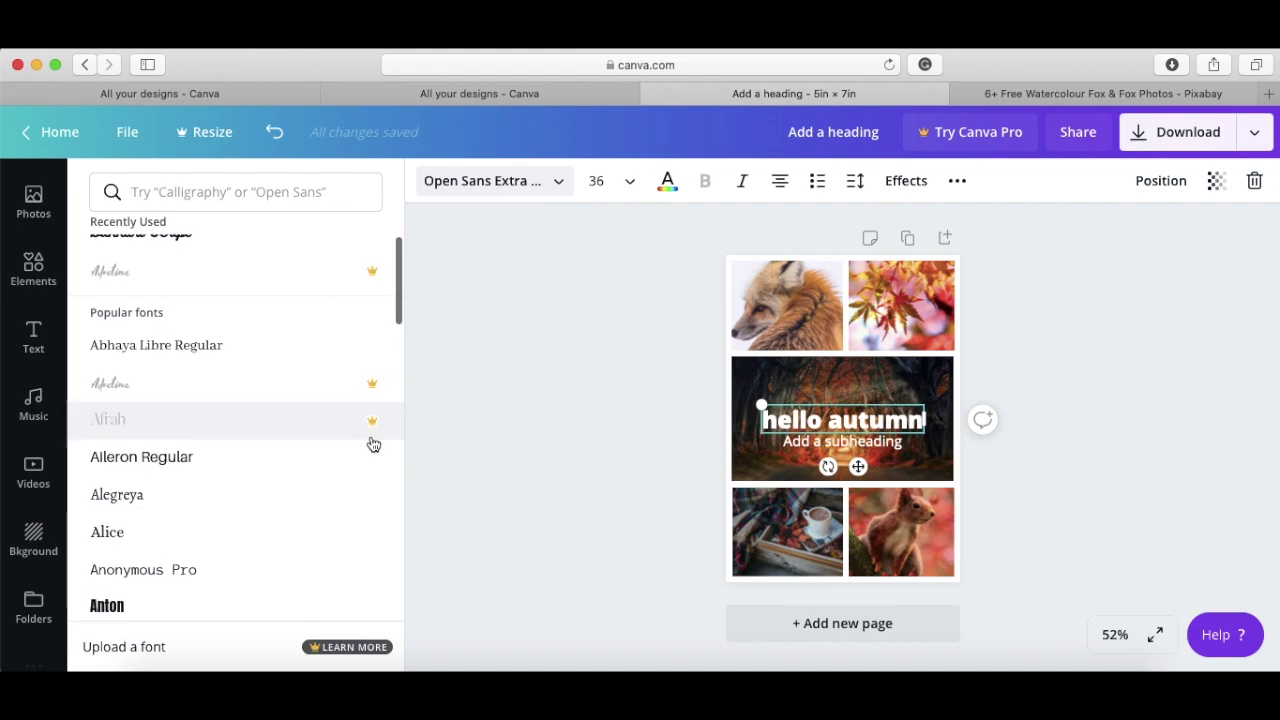
{"action": "scroll", "coordinate": [373, 444], "scroll_direction": "down", "scroll_amount": 6}
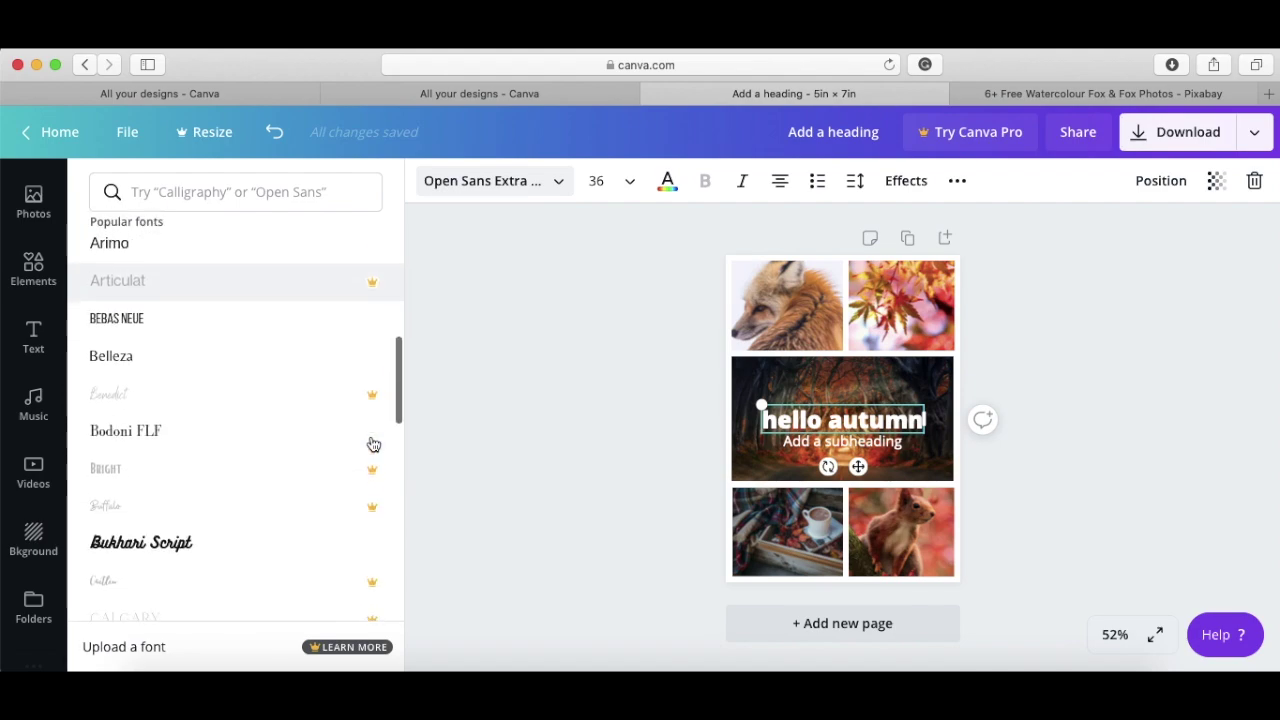
{"action": "scroll", "coordinate": [274, 441], "scroll_direction": "down", "scroll_amount": 3}
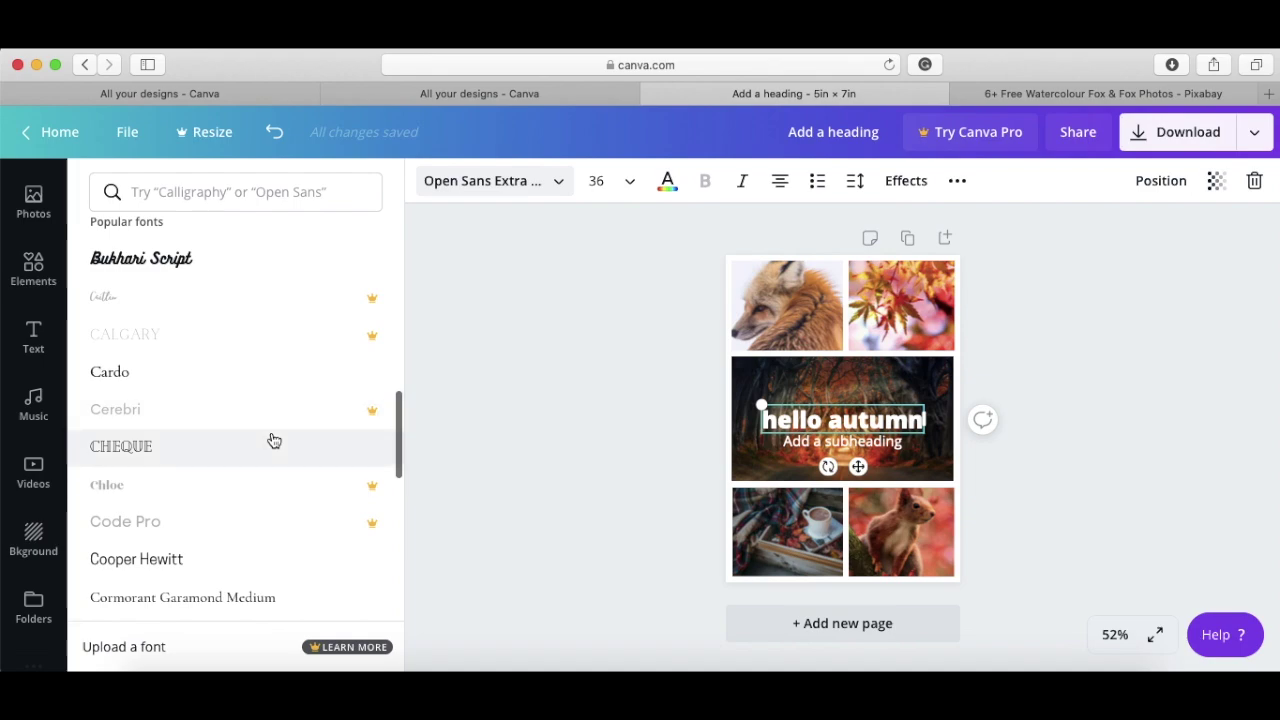
{"action": "scroll", "coordinate": [274, 441], "scroll_direction": "up", "scroll_amount": 2}
{"action": "left_click", "coordinate": [237, 346]}
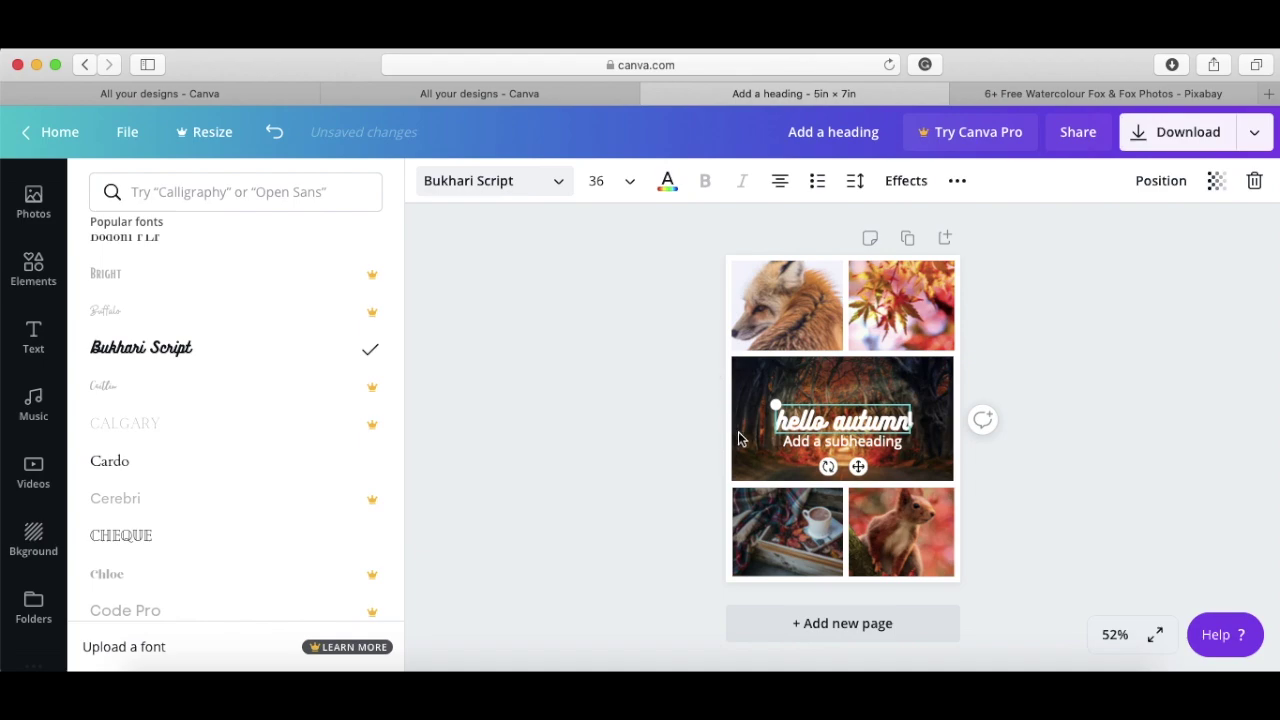
{"action": "left_click", "coordinate": [830, 441]}
- Delete the placeholder subheading text
{"action": "left_click", "coordinate": [830, 441]}
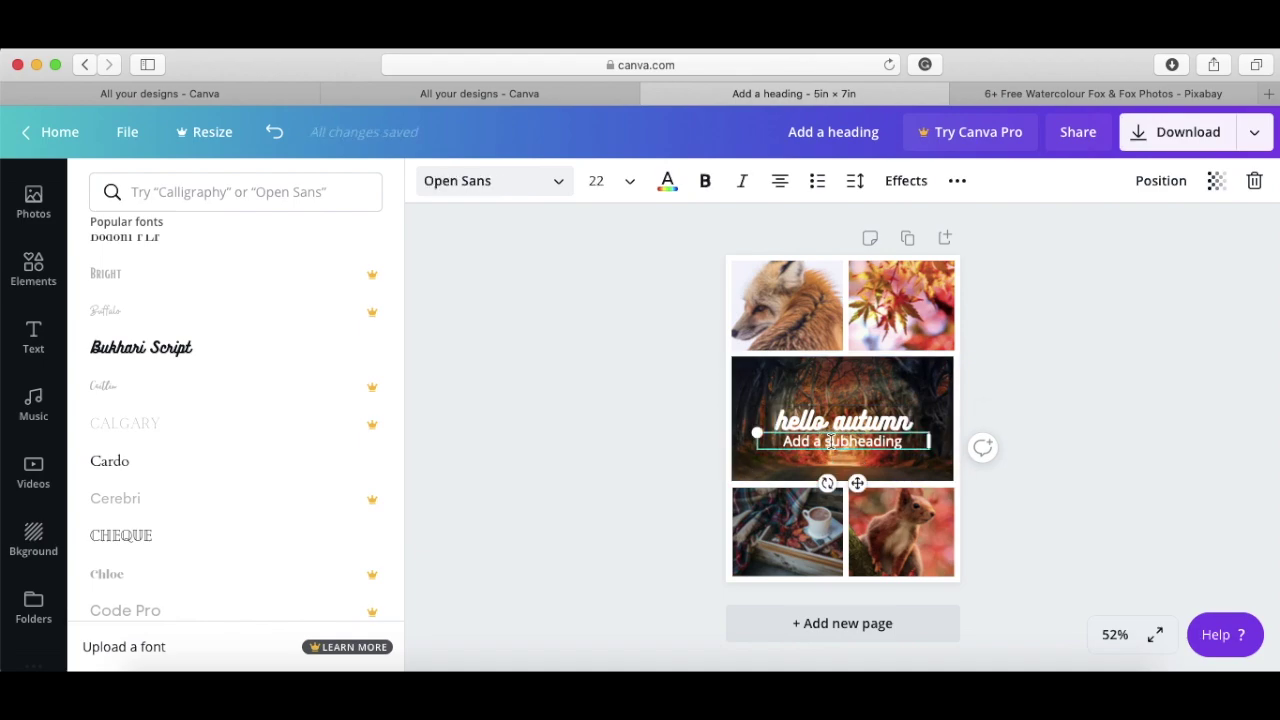
{"action": "key", "text": "BackSpace"}
{"action": "key", "text": "BackSpace"}
{"action": "key", "text": "BackSpace"}
{"action": "key", "text": "BackSpace"}
{"action": "key", "text": "BackSpace"}
{"action": "key", "text": "BackSpace"}
{"action": "key", "text": "BackSpace"}
{"action": "key", "text": "BackSpace"}
{"action": "key", "text": "BackSpace"}
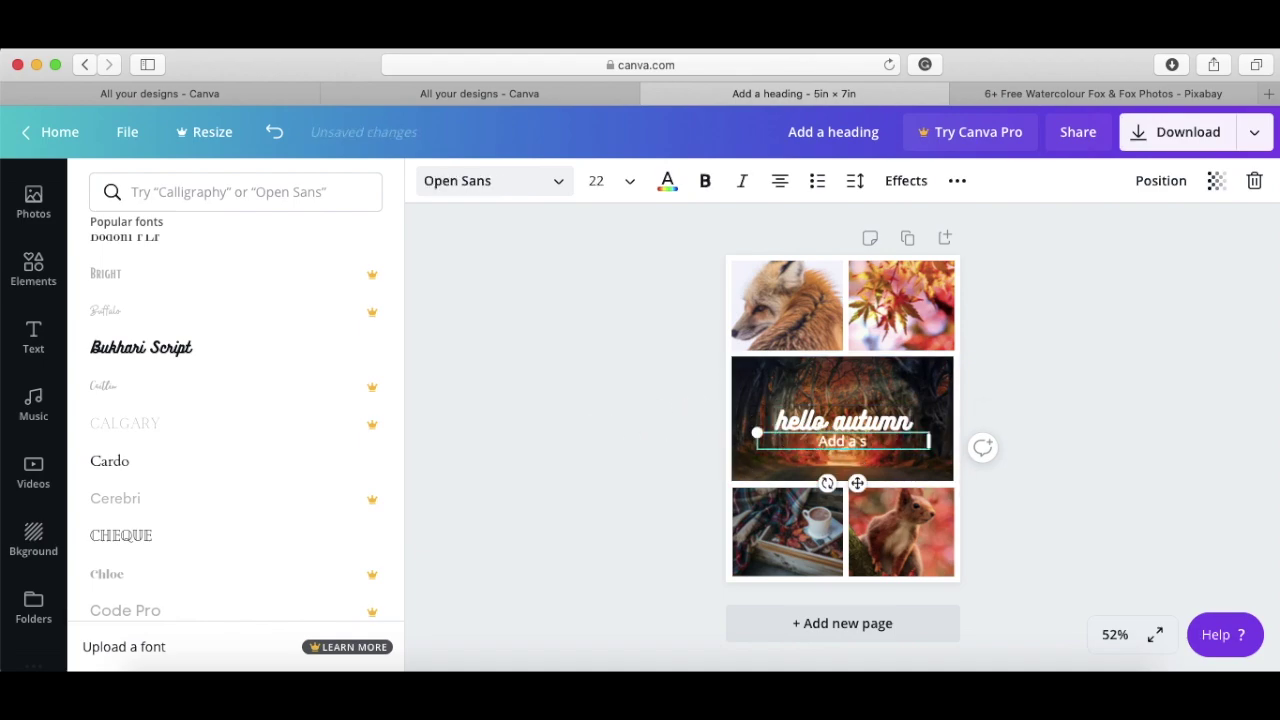
{"action": "key", "text": "BackSpace"}
{"action": "key", "text": "BackSpace"}
{"action": "key", "text": "BackSpace"}
{"action": "key", "text": "BackSpace"}
{"action": "key", "text": "BackSpace"}
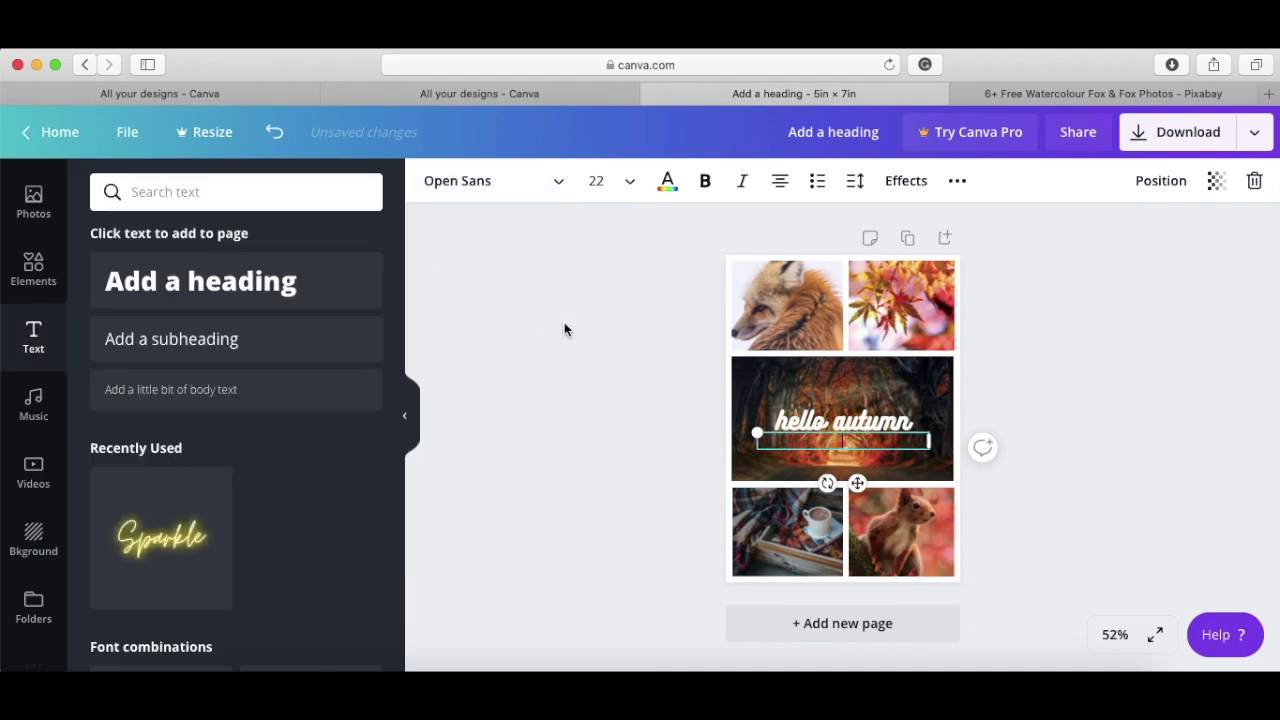
- Go back to the Text options and scroll through the font combinations
{"action": "key", "text": "Escape"}
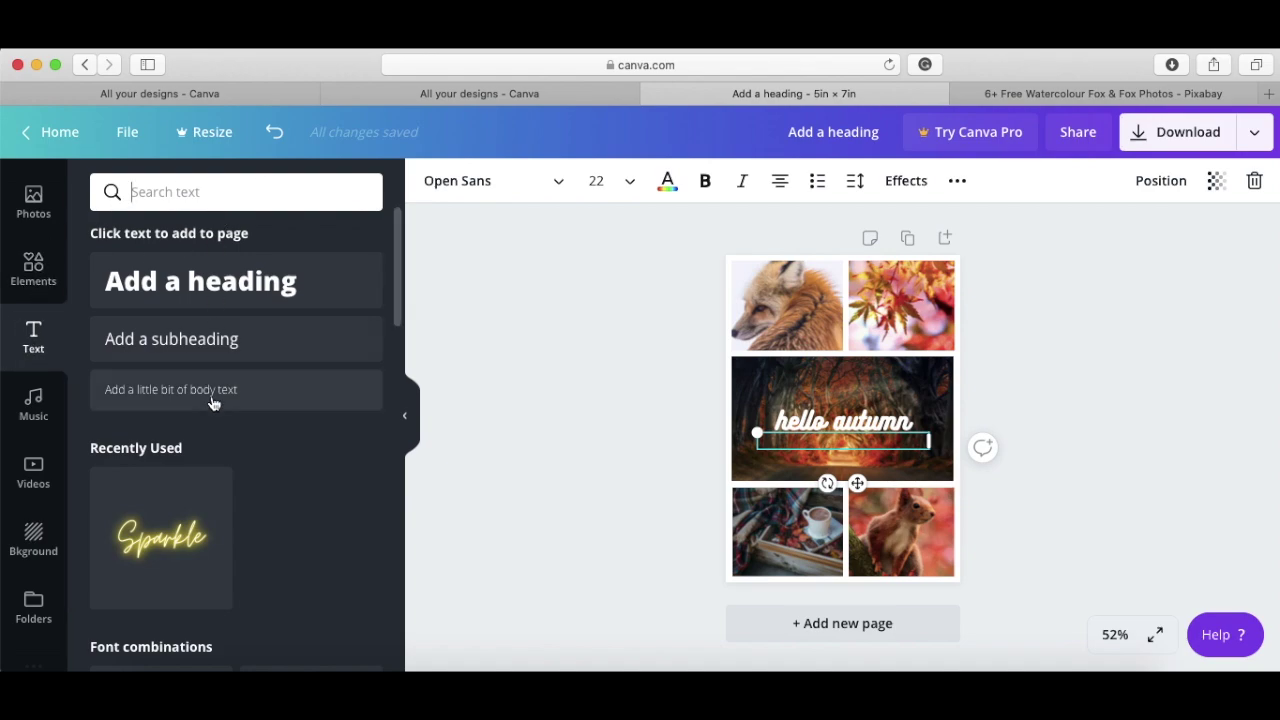
{"action": "scroll", "coordinate": [214, 403], "scroll_direction": "down", "scroll_amount": 3}
{"action": "scroll", "coordinate": [205, 520], "scroll_direction": "down", "scroll_amount": 2}
{"action": "scroll", "coordinate": [200, 611], "scroll_direction": "down", "scroll_amount": 5}
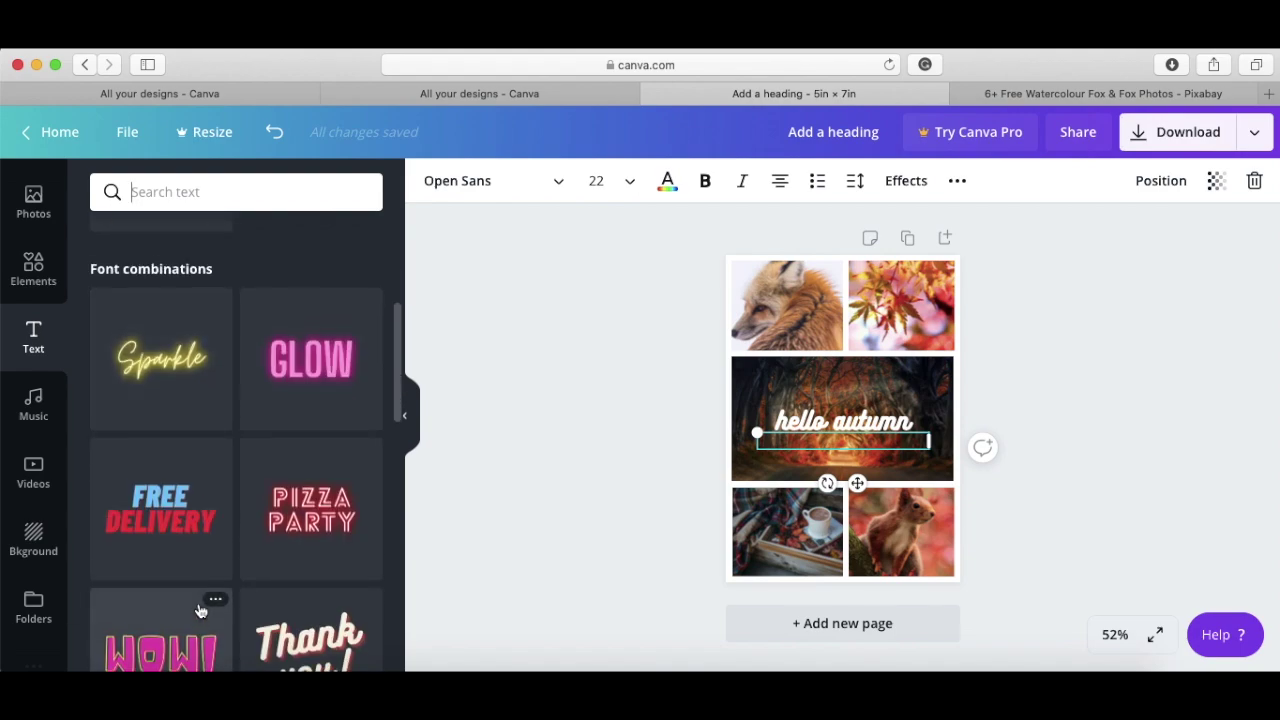
{"action": "scroll", "coordinate": [200, 611], "scroll_direction": "down", "scroll_amount": 10}
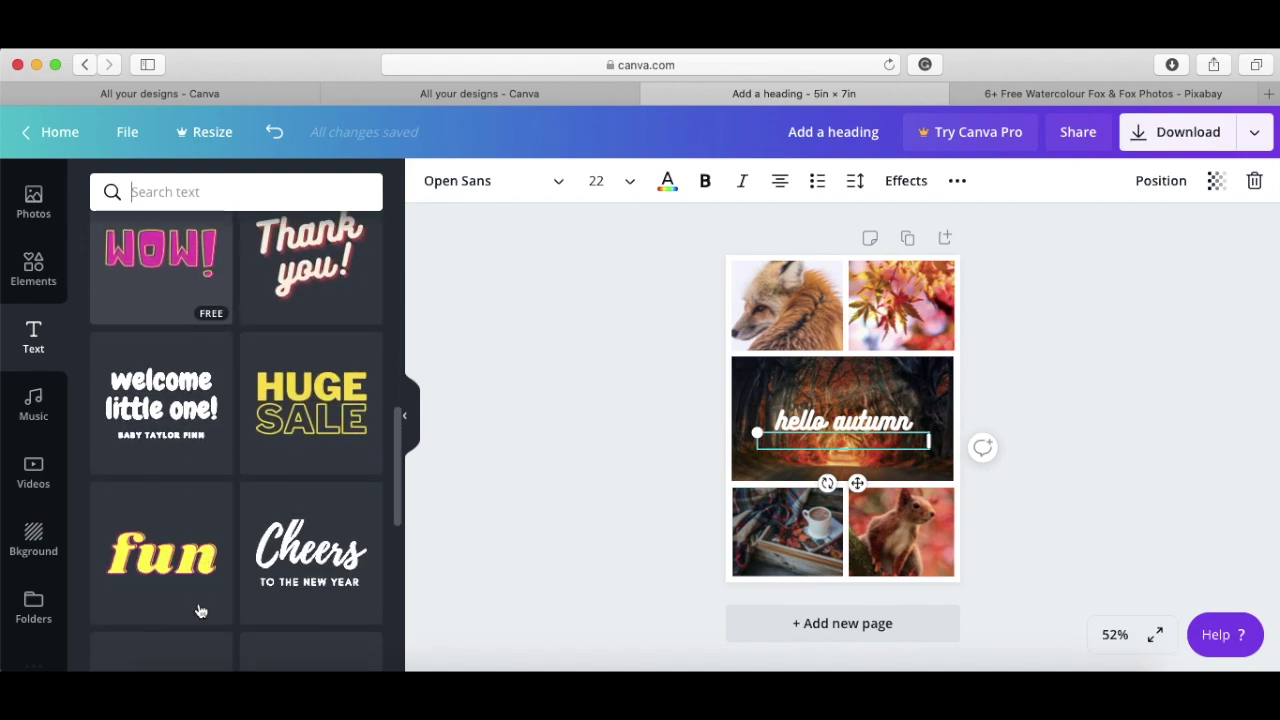
{"action": "scroll", "coordinate": [200, 611], "scroll_direction": "up", "scroll_amount": 3}
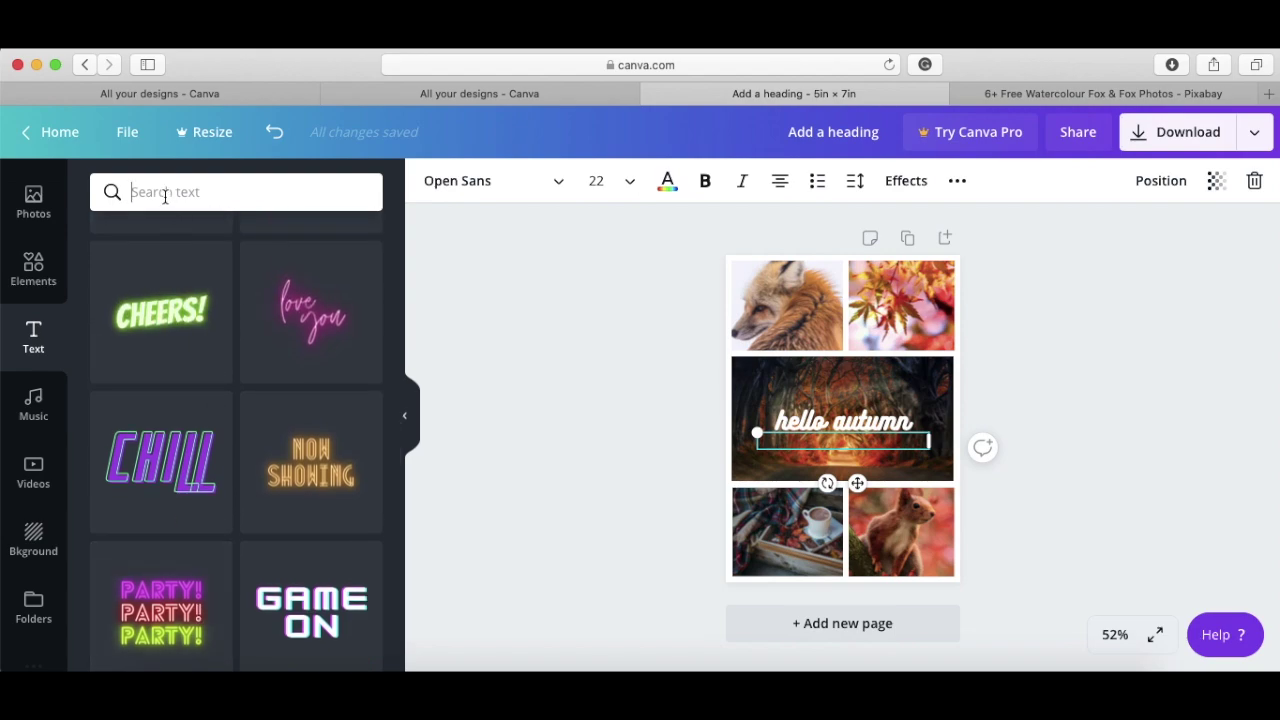
- Search text for 'chill' and place the neon Good vibes combination over the fox photo
{"action": "type", "text": "chill"}
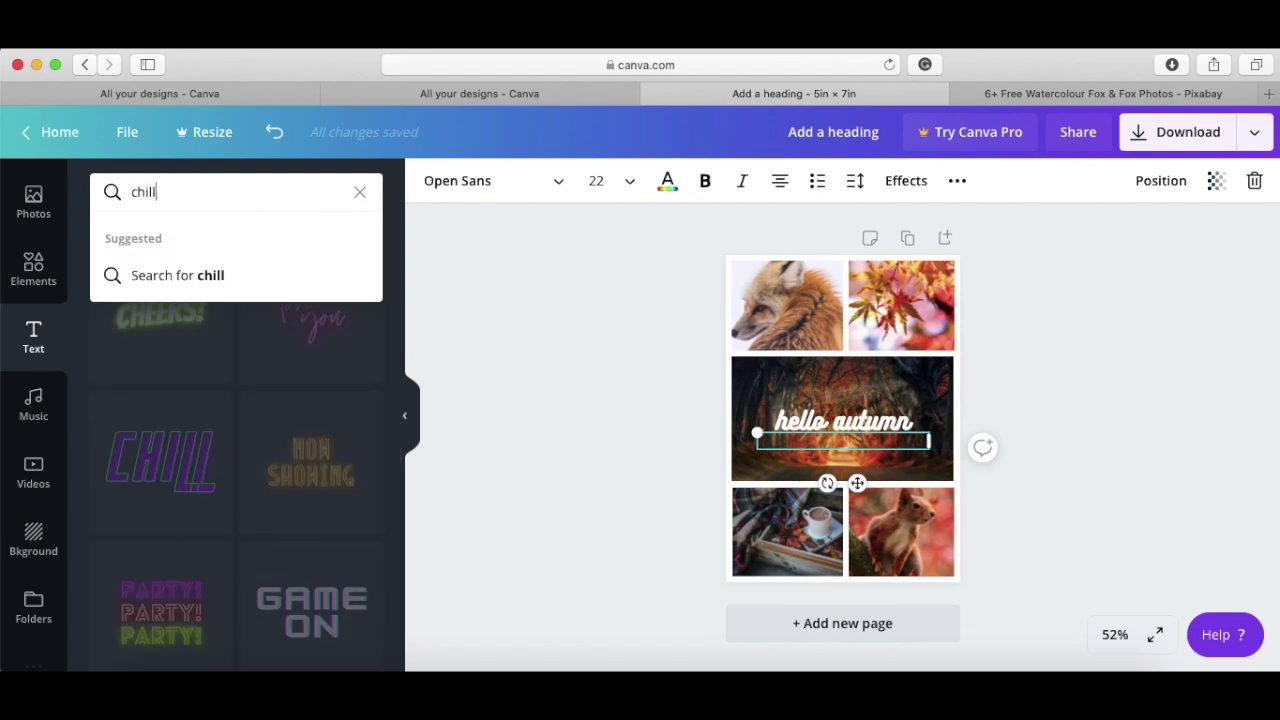
{"action": "key", "text": "Return"}
{"action": "mouse_move", "coordinate": [343, 301]}
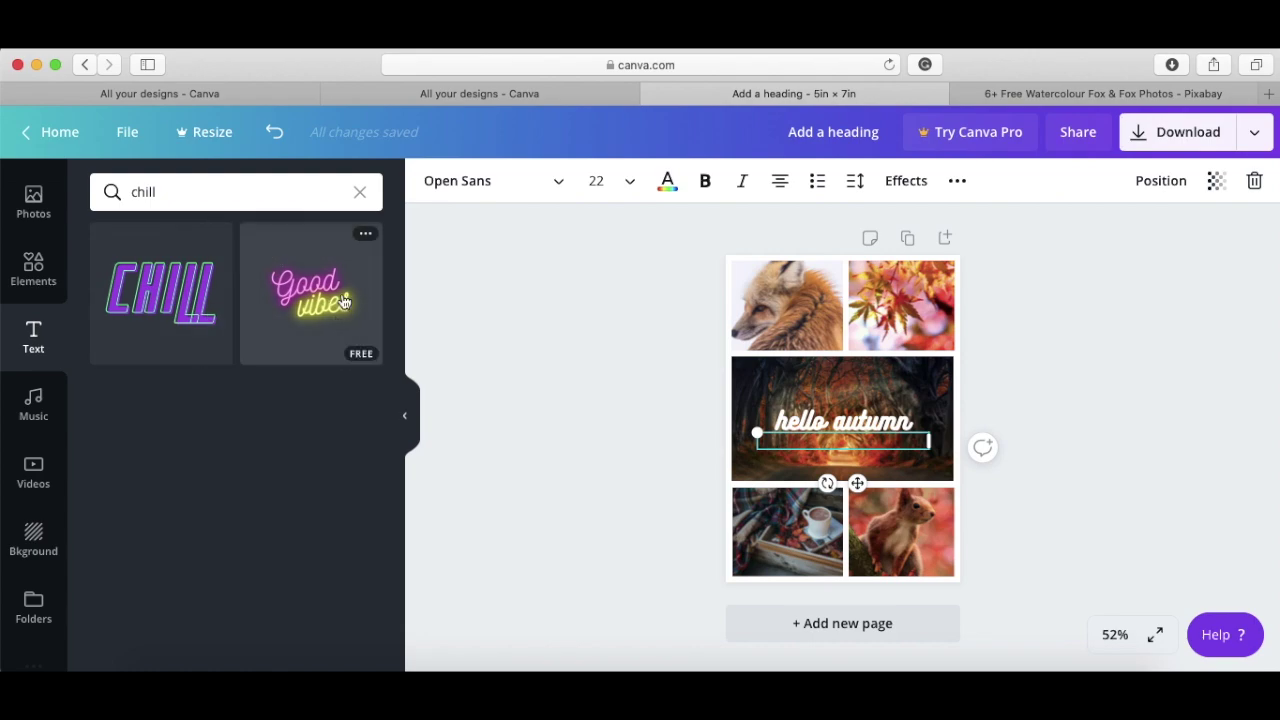
{"action": "left_click_drag", "start_coordinate": [325, 290], "coordinate": [798, 310]}
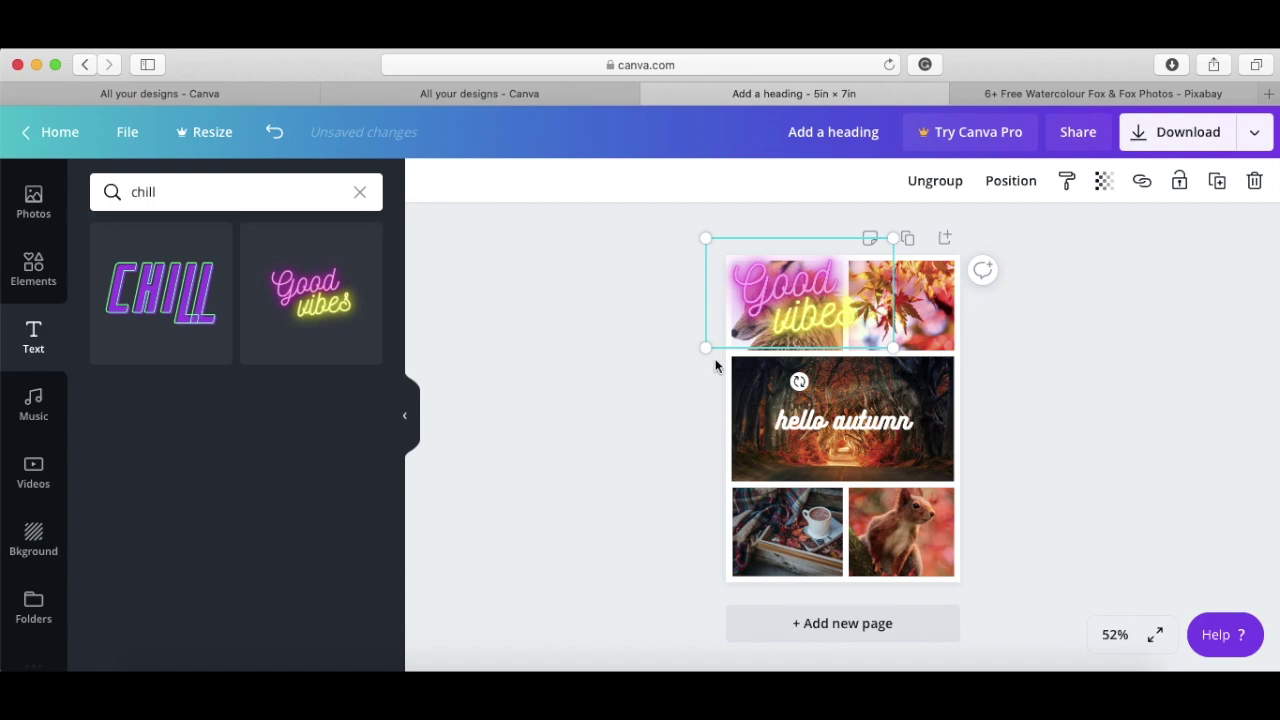
{"action": "left_click_drag", "start_coordinate": [850, 345], "coordinate": [830, 333]}
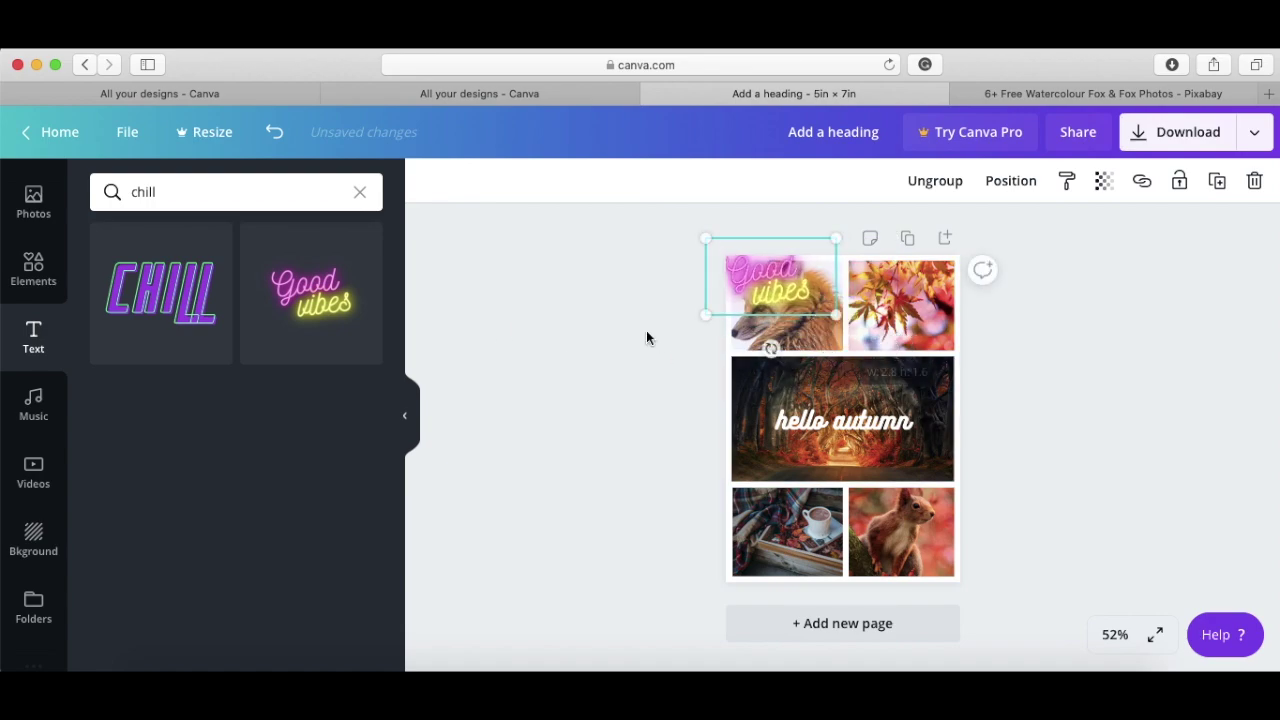
{"action": "left_click", "coordinate": [646, 337]}
{"action": "left_click_drag", "start_coordinate": [778, 266], "coordinate": [780, 292]}
- Change the 'vibes' text colour from yellow to dark blue
{"action": "left_click", "coordinate": [676, 186]}
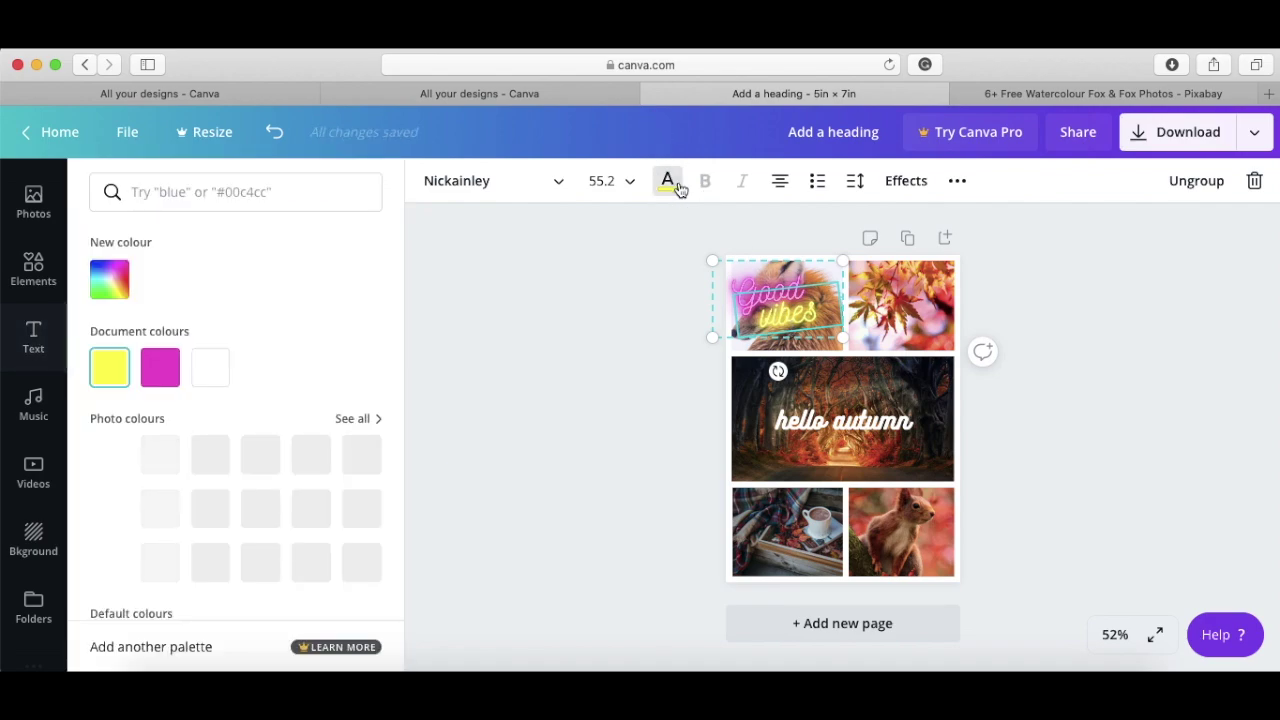
{"action": "left_click", "coordinate": [111, 289]}
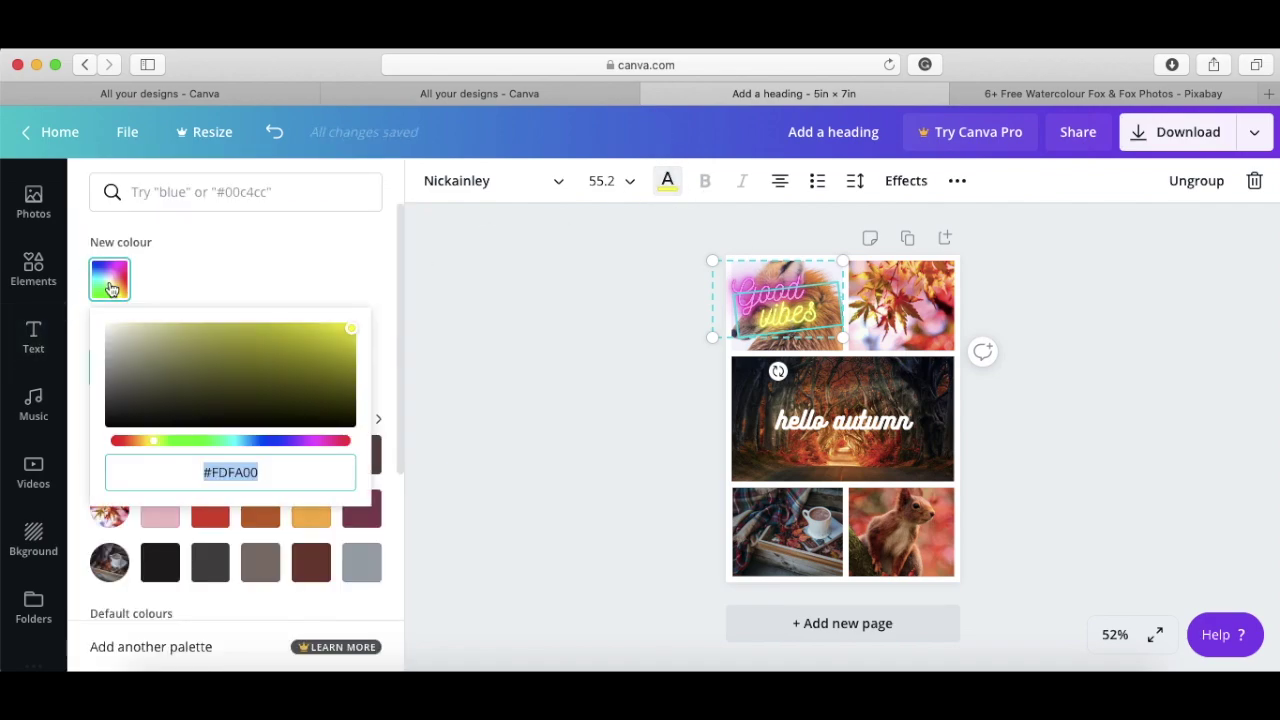
{"action": "scroll", "coordinate": [245, 590], "scroll_direction": "down", "scroll_amount": 4}
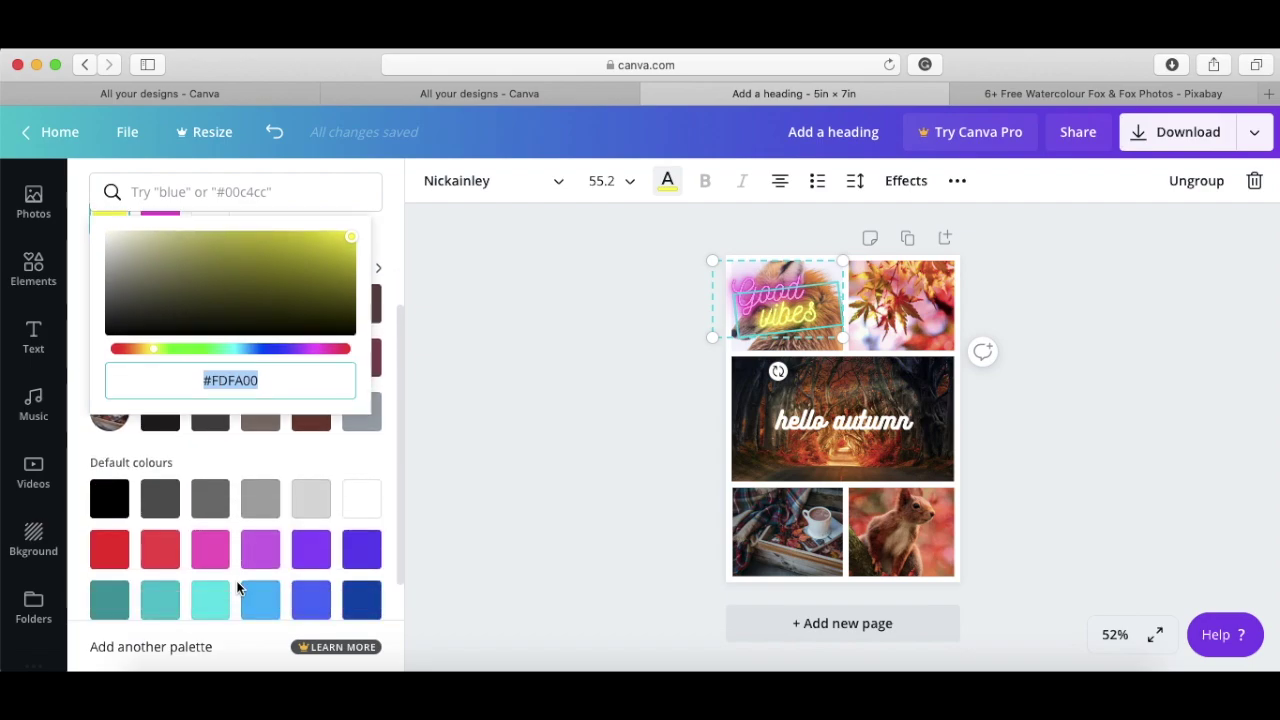
{"action": "left_click", "coordinate": [361, 549]}
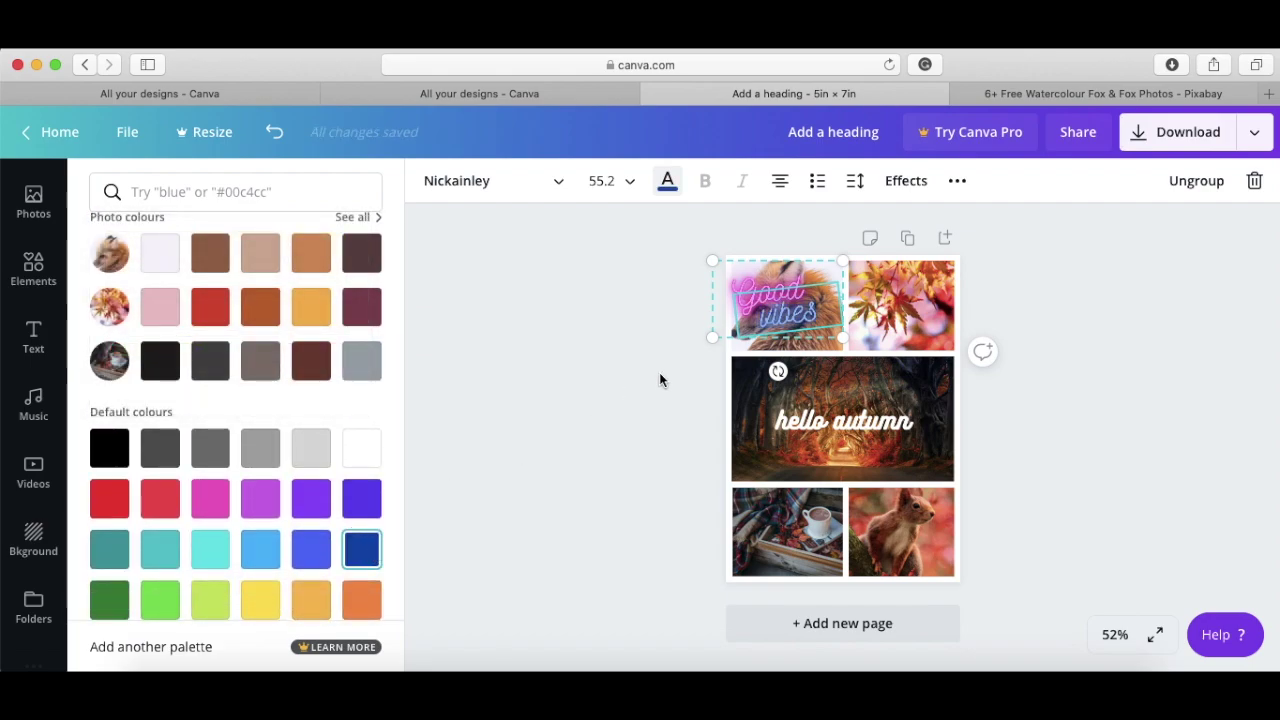
{"action": "left_click", "coordinate": [638, 340]}
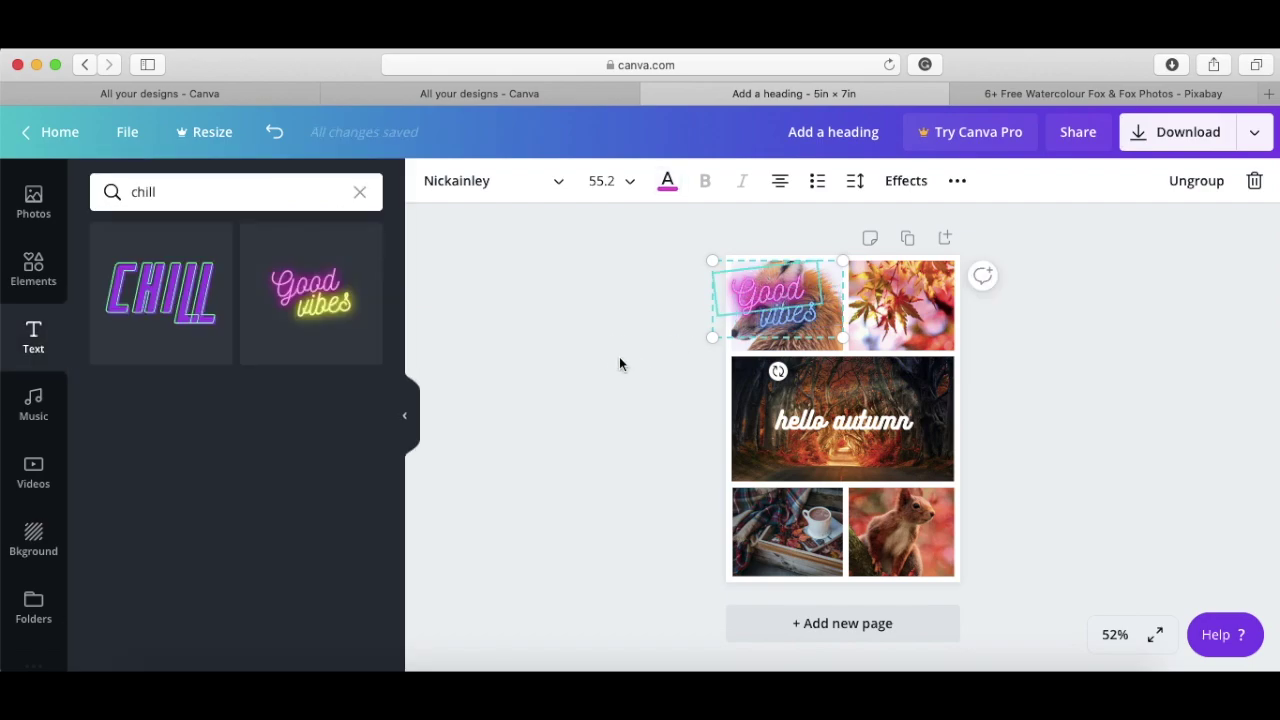
{"action": "left_click", "coordinate": [681, 365]}
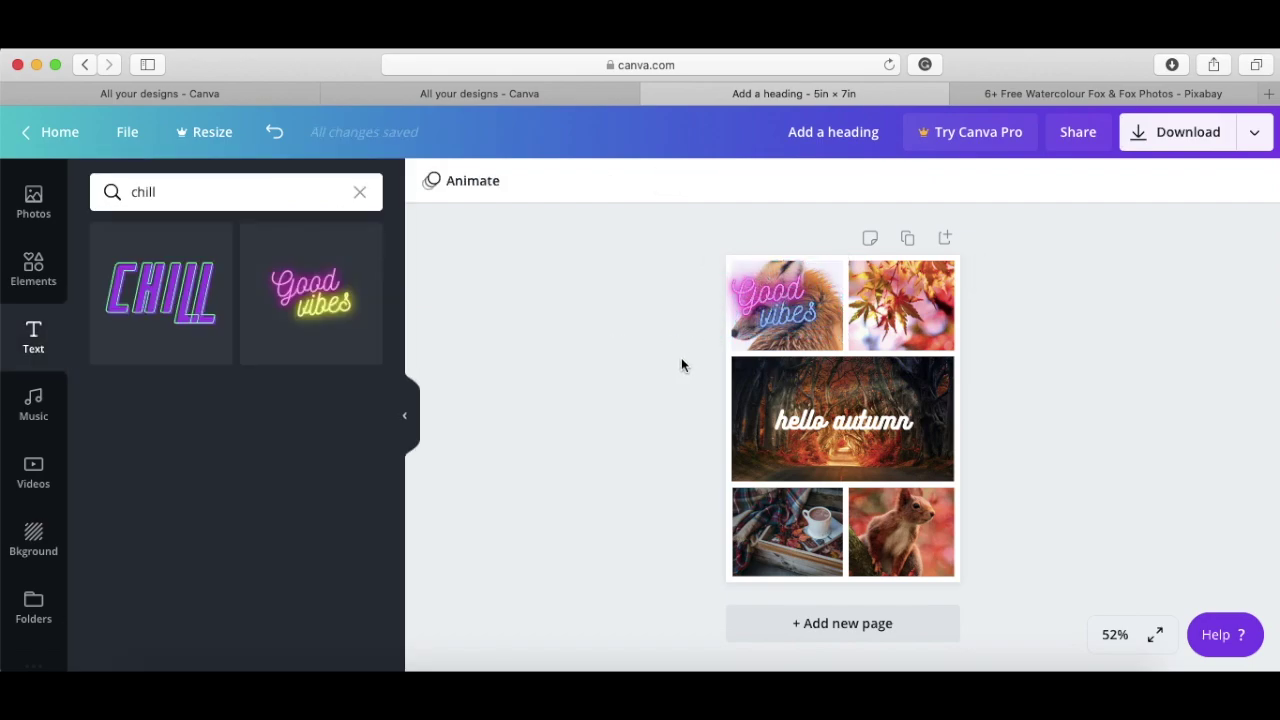
- Drag the fox photo off the page to clear the top-left cell
{"action": "left_click", "coordinate": [895, 298]}
{"action": "left_click", "coordinate": [830, 298]}
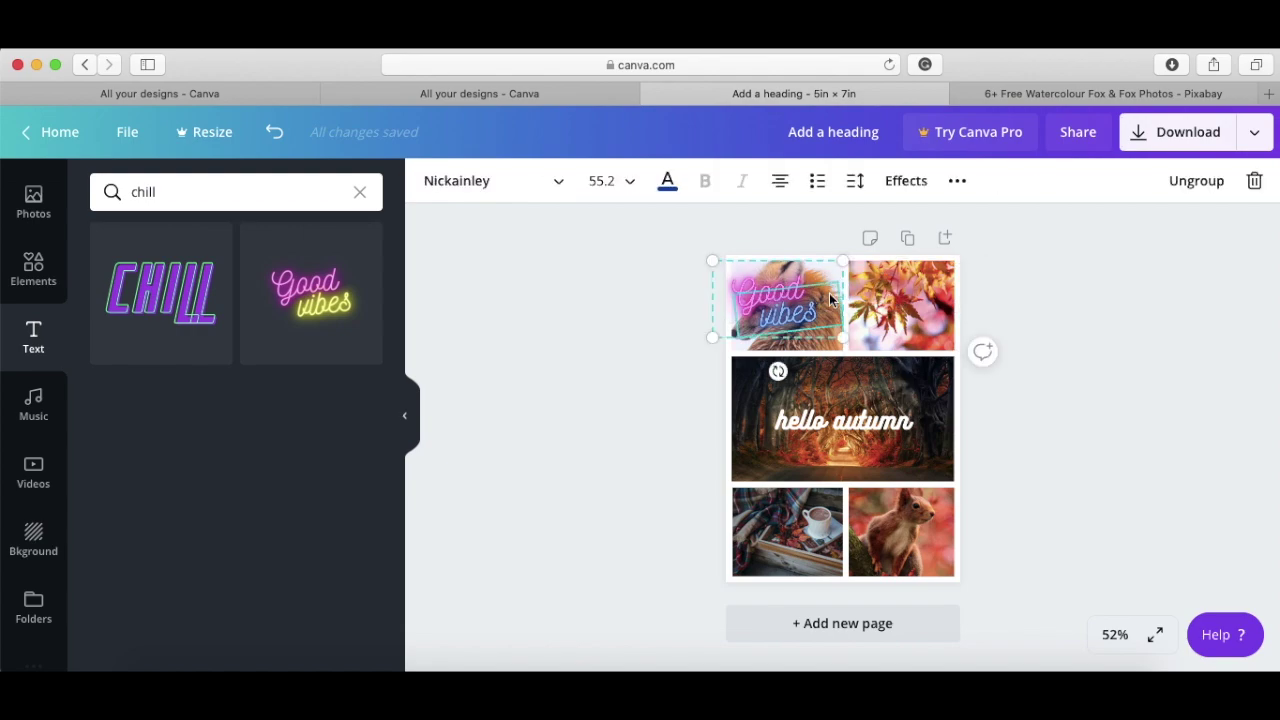
{"action": "left_click", "coordinate": [640, 352]}
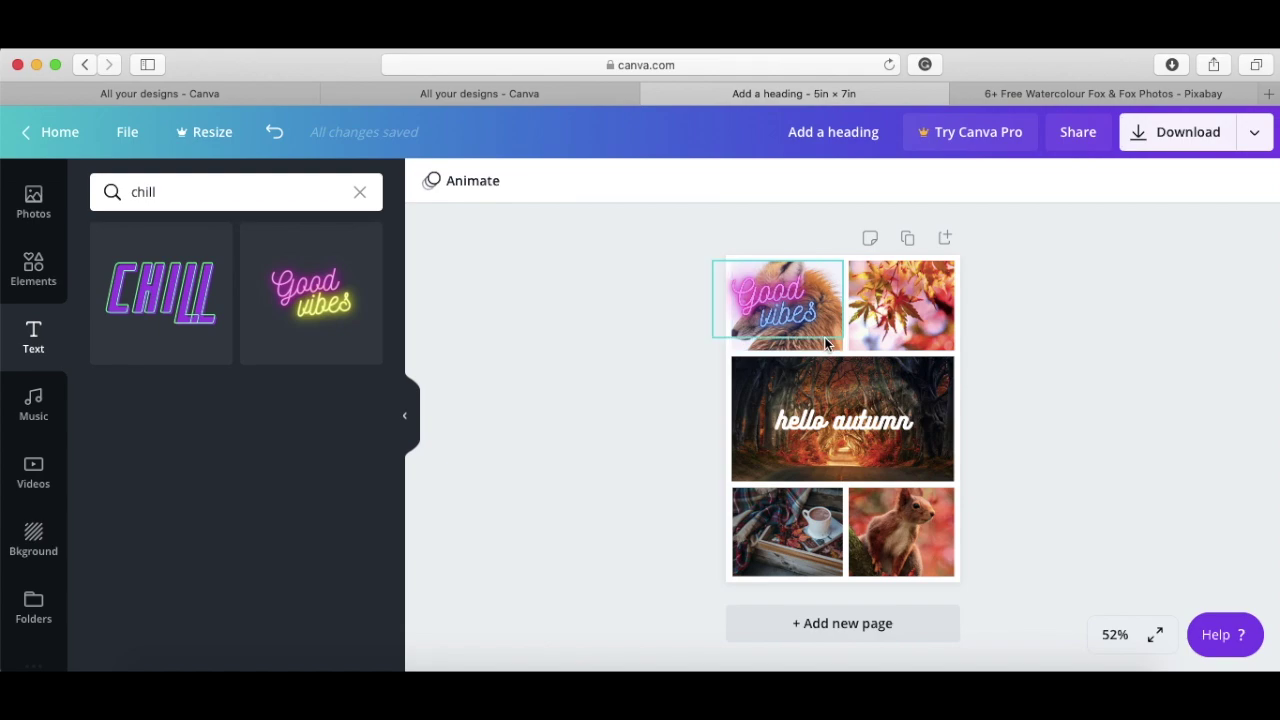
{"action": "left_click", "coordinate": [826, 343]}
{"action": "left_click", "coordinate": [826, 343]}
{"action": "left_click_drag", "start_coordinate": [826, 343], "coordinate": [625, 355]}
- Enlarge the Good vibes text to 67.2 and centre it in the top-left cell
{"action": "left_click", "coordinate": [782, 302]}
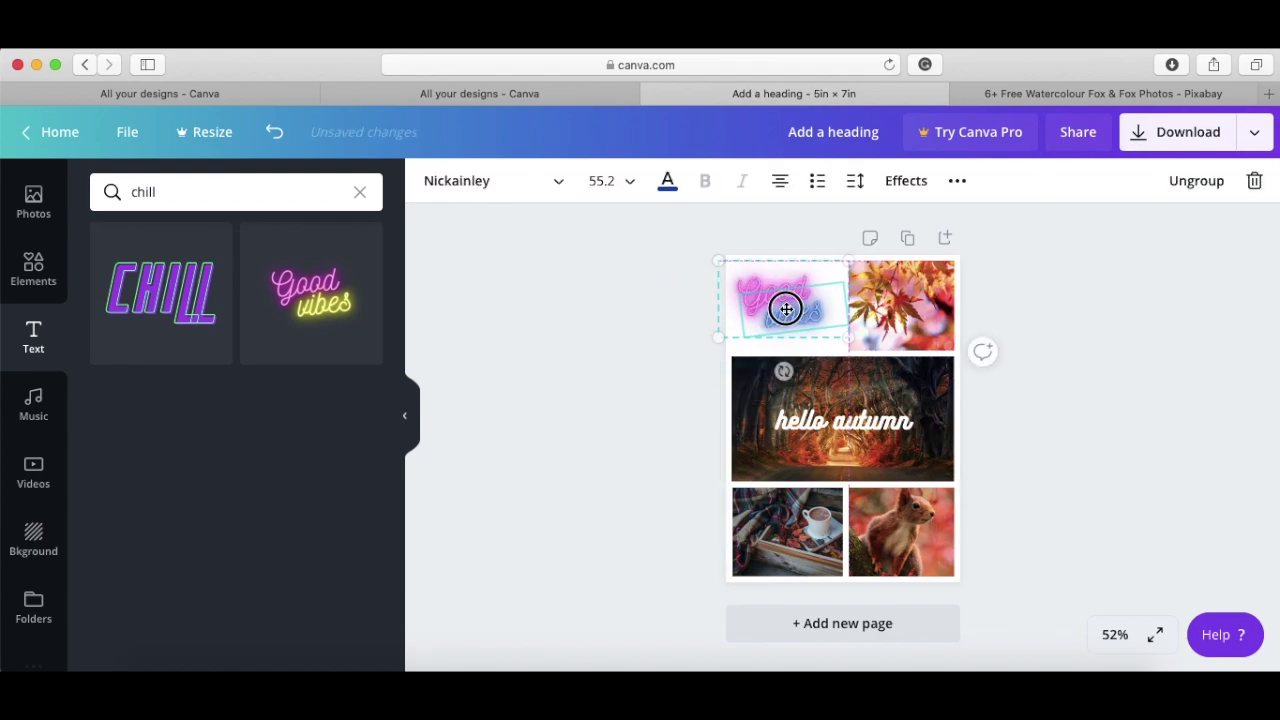
{"action": "left_click_drag", "start_coordinate": [716, 258], "coordinate": [697, 234]}
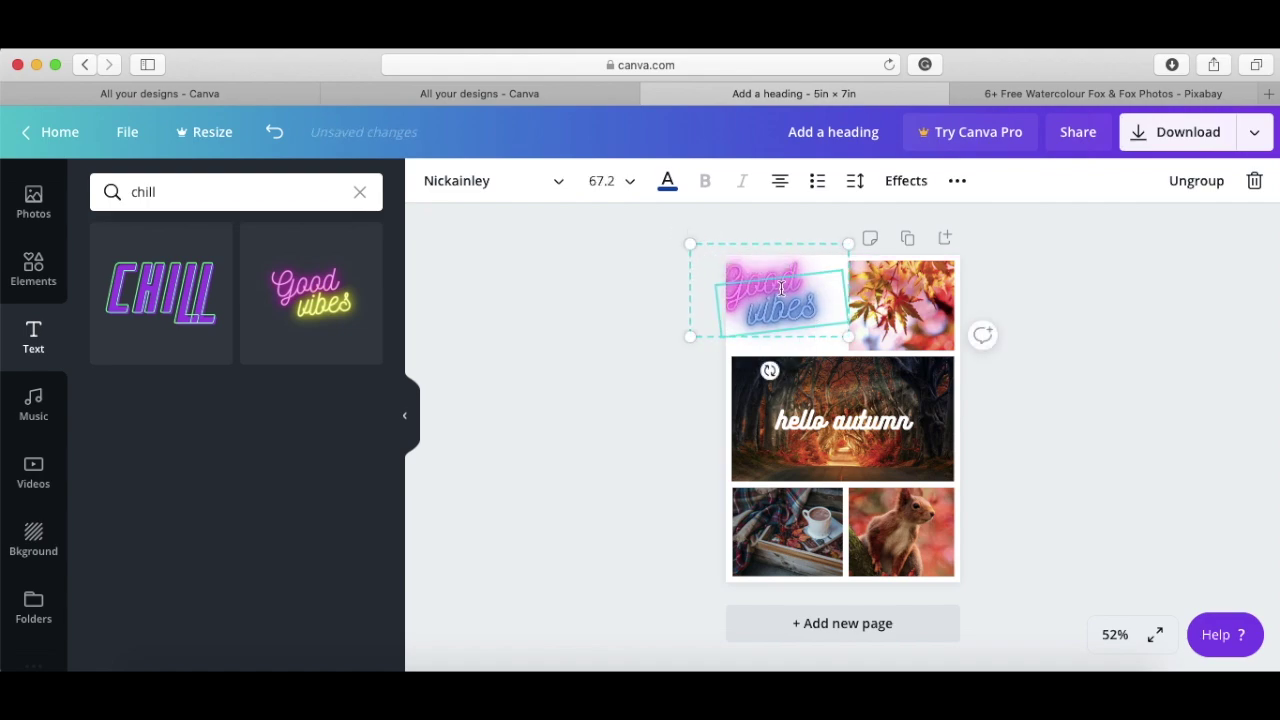
{"action": "left_click_drag", "start_coordinate": [786, 290], "coordinate": [800, 298]}
{"action": "left_click", "coordinate": [822, 424]}
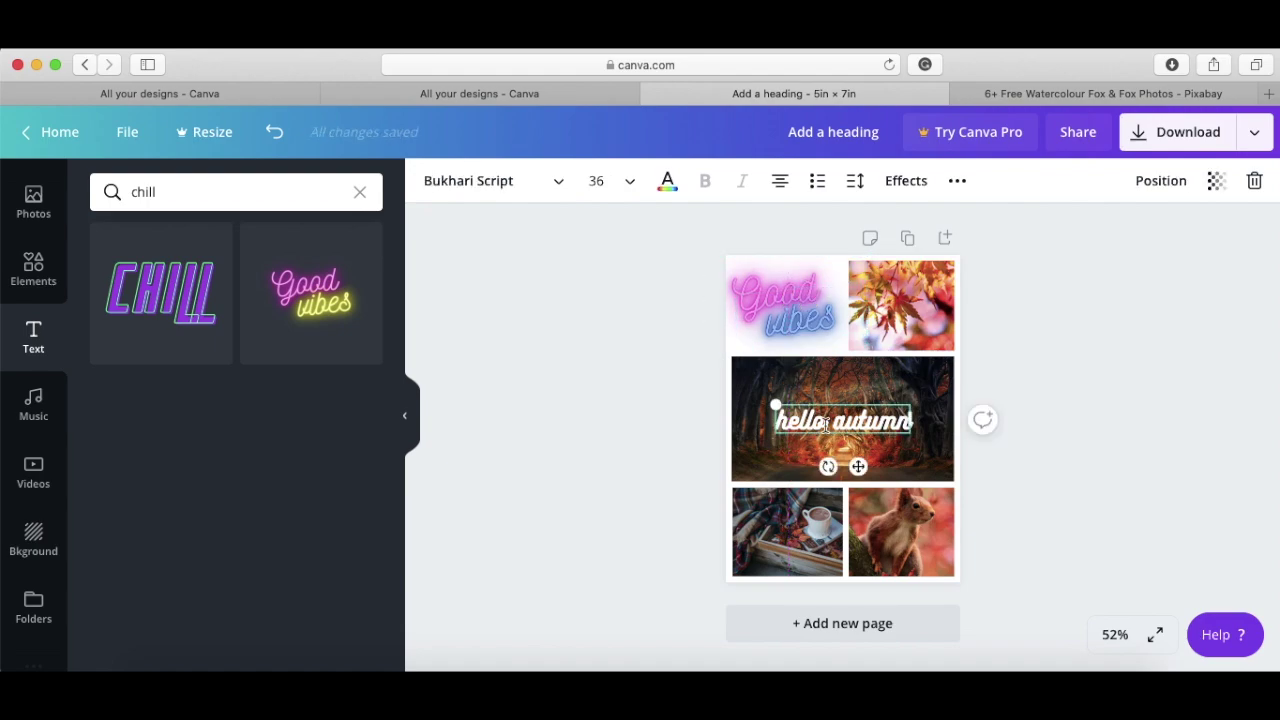
- Colour 'hello autumn' with the grey photo swatch and drag it lower on the forest photo
{"action": "left_click", "coordinate": [671, 182]}
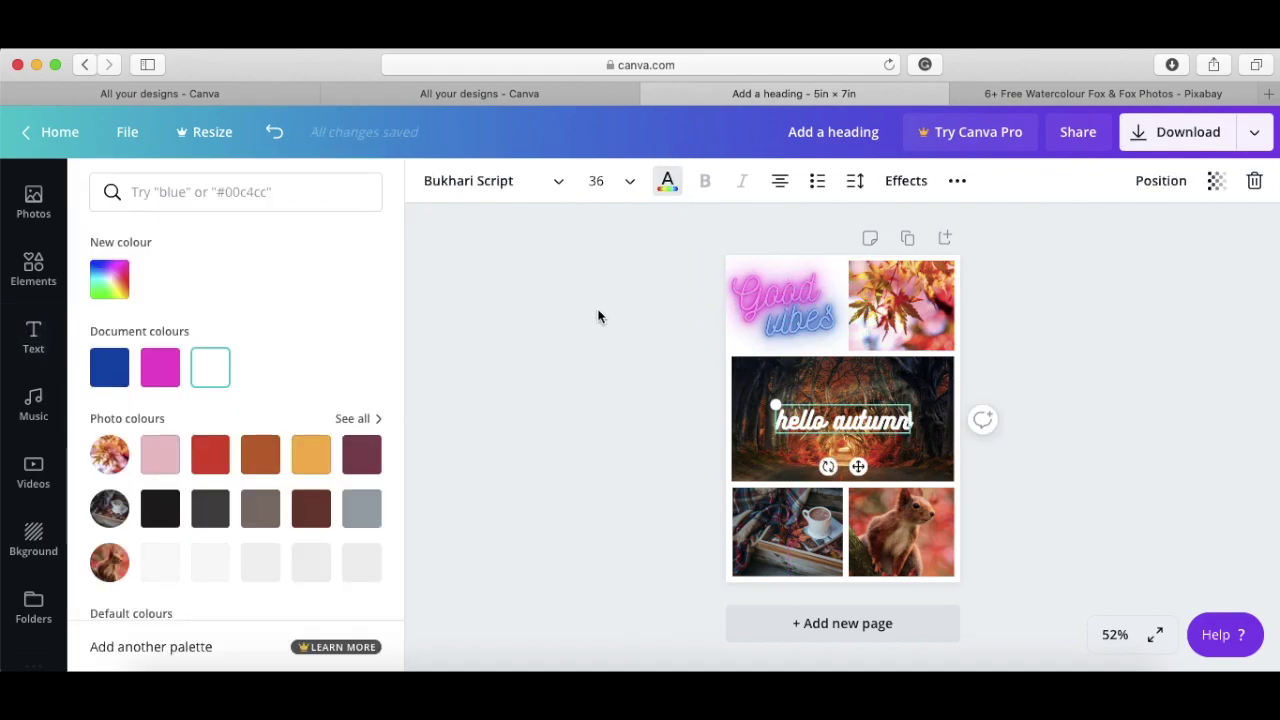
{"action": "left_click", "coordinate": [361, 456]}
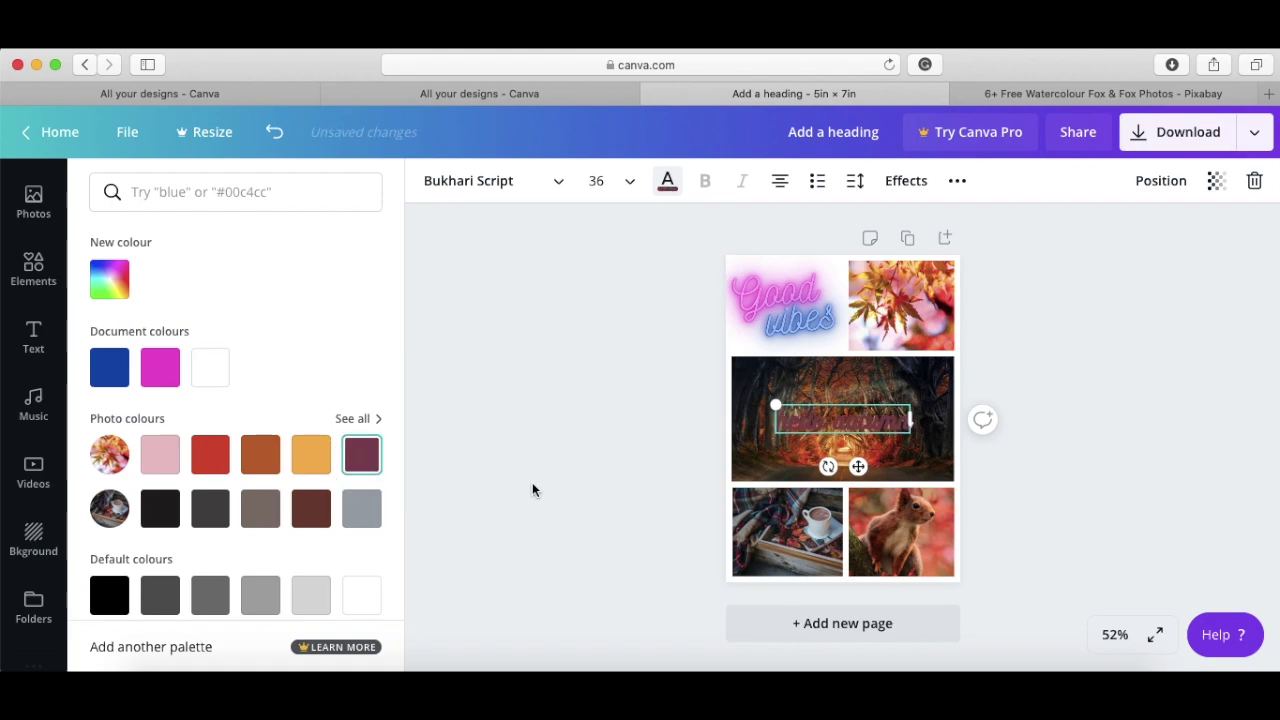
{"action": "left_click", "coordinate": [361, 508]}
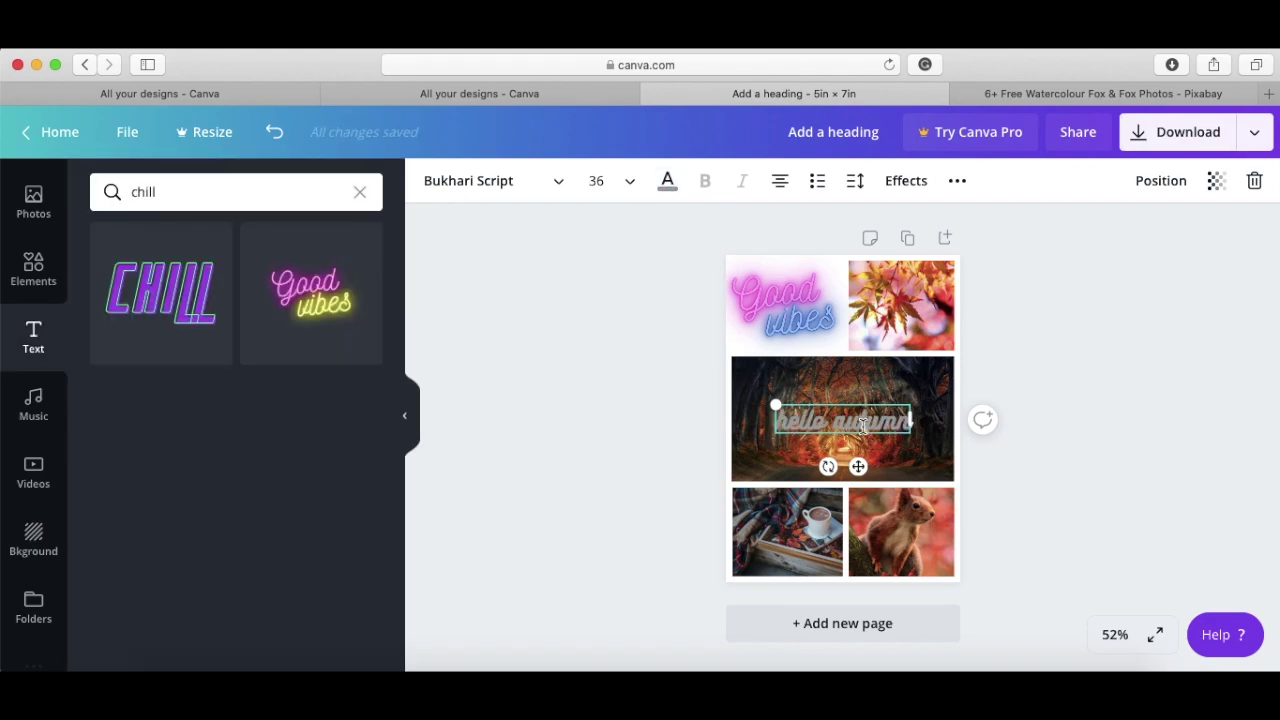
{"action": "left_click_drag", "start_coordinate": [862, 428], "coordinate": [862, 474]}
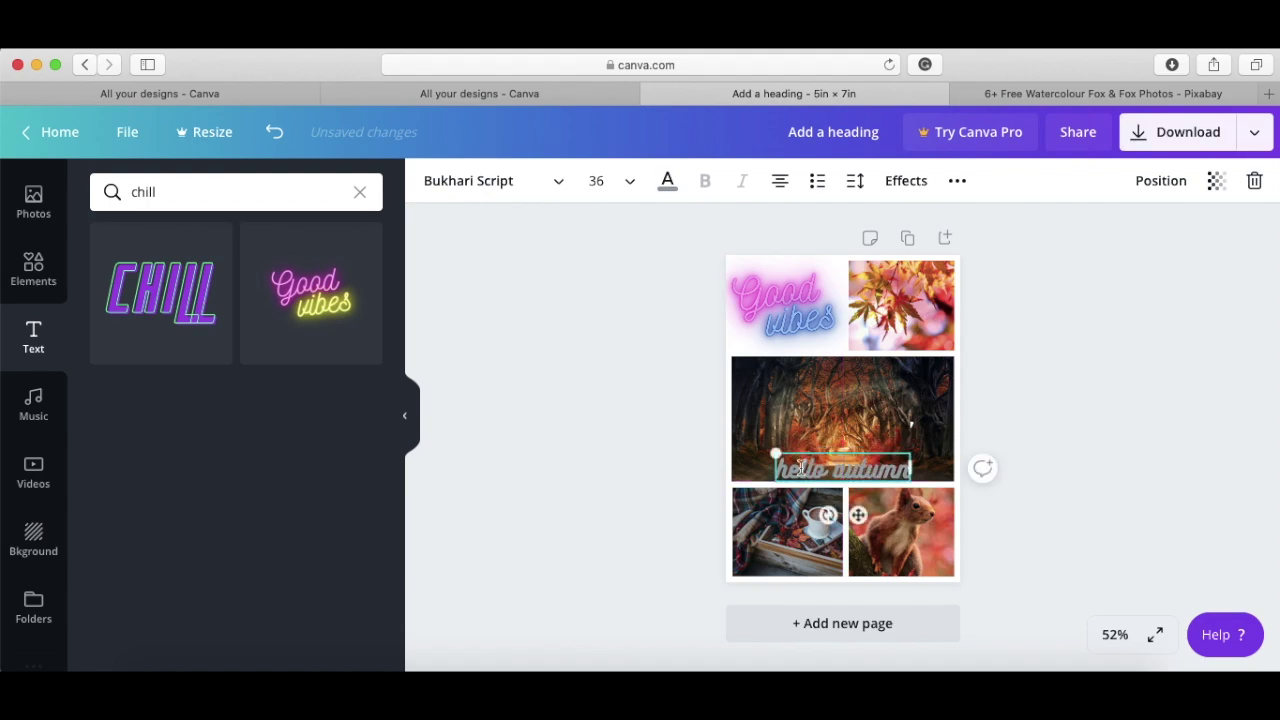
{"action": "left_click", "coordinate": [624, 453]}
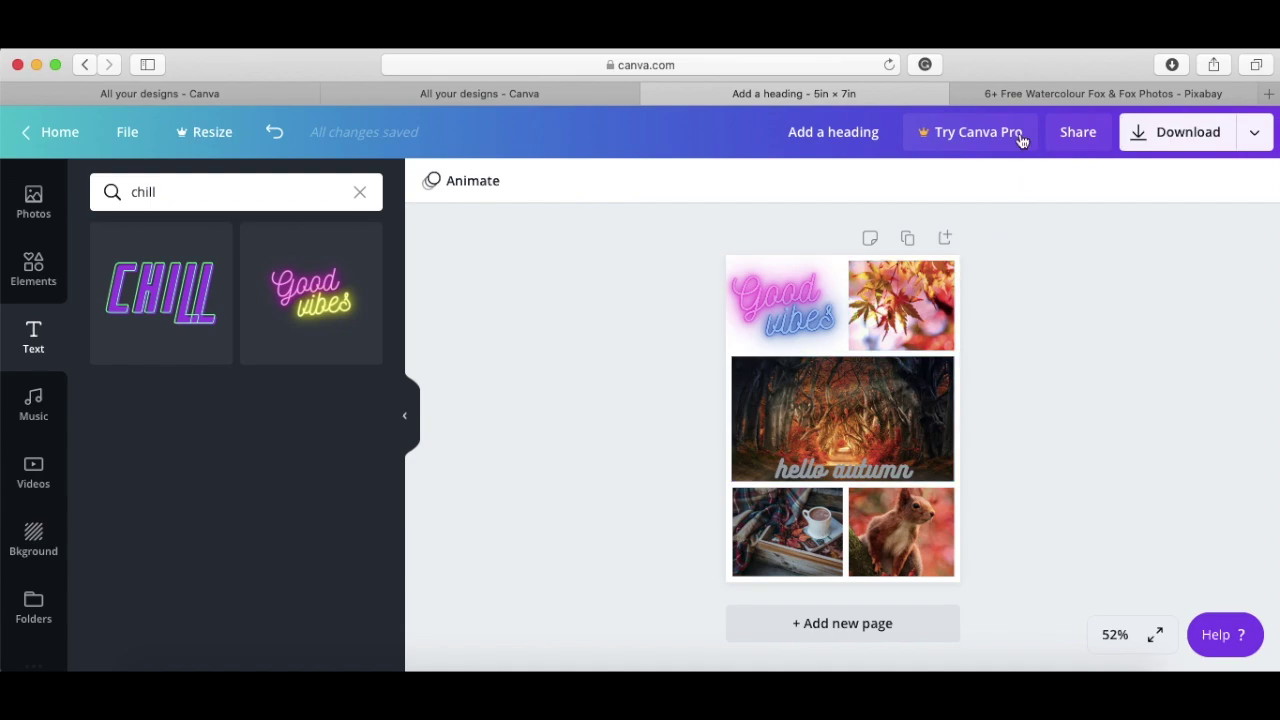
{"action": "left_click", "coordinate": [1023, 93]}
{"action": "left_click", "coordinate": [851, 94]}
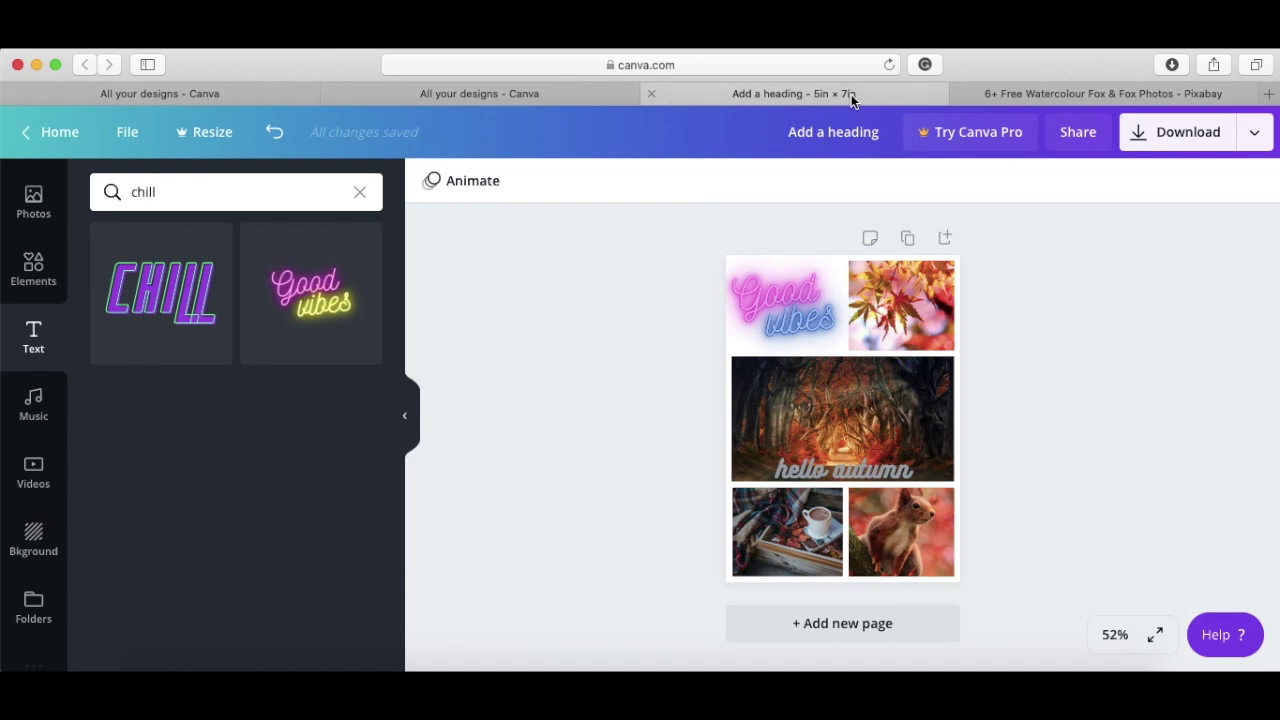